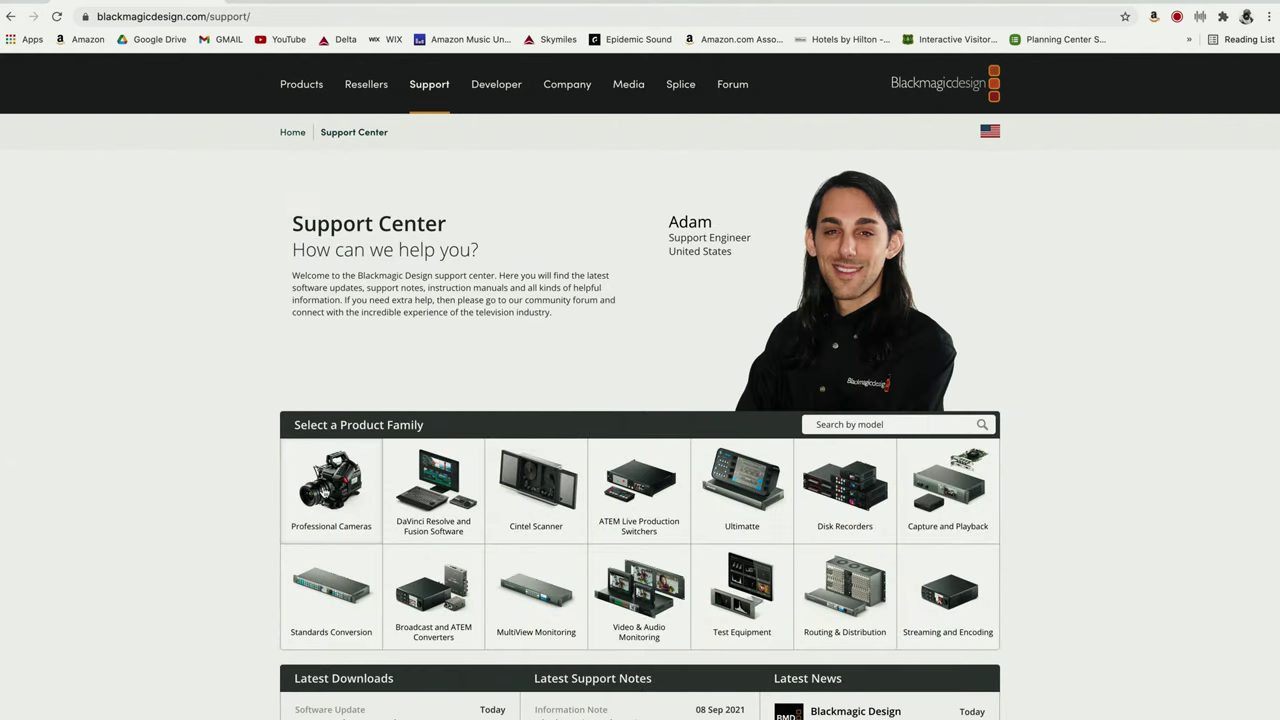
# Go to the Professional Cameras support page and scroll down to the Blackmagic RAW 2.1 downloads
pyautogui.click(326, 492)
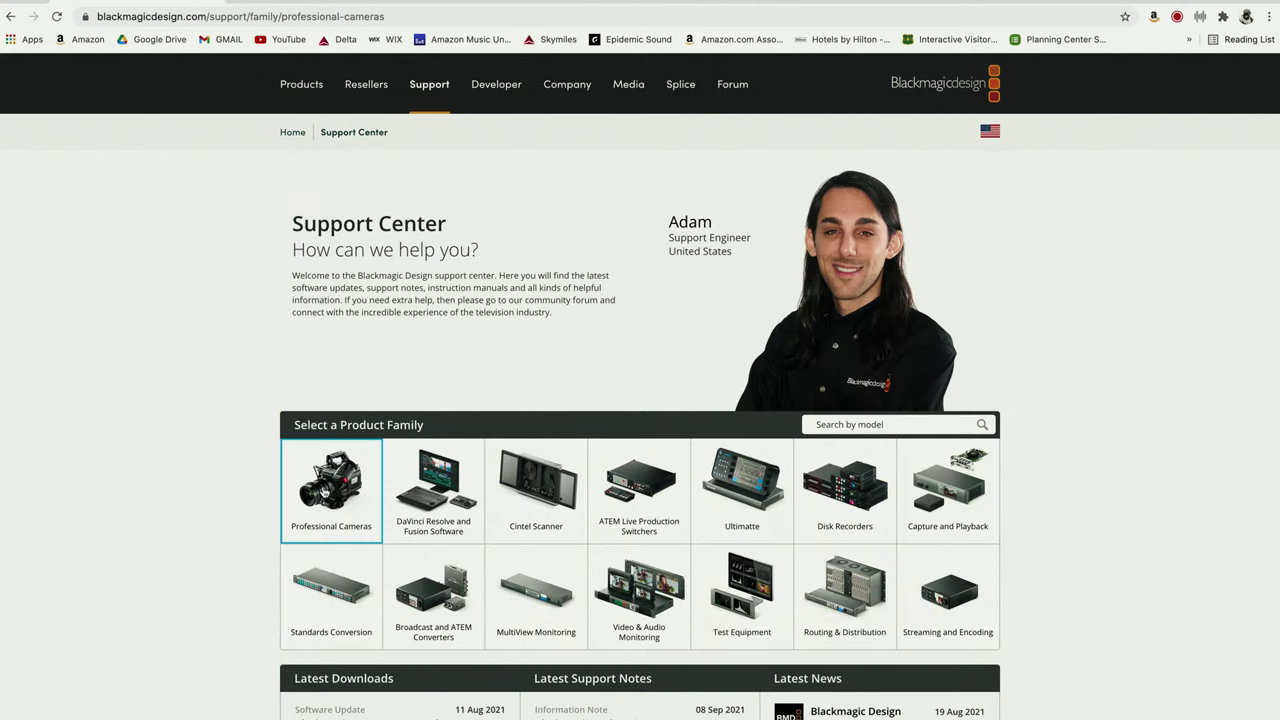
pyautogui.scroll(-5, 294, 523)
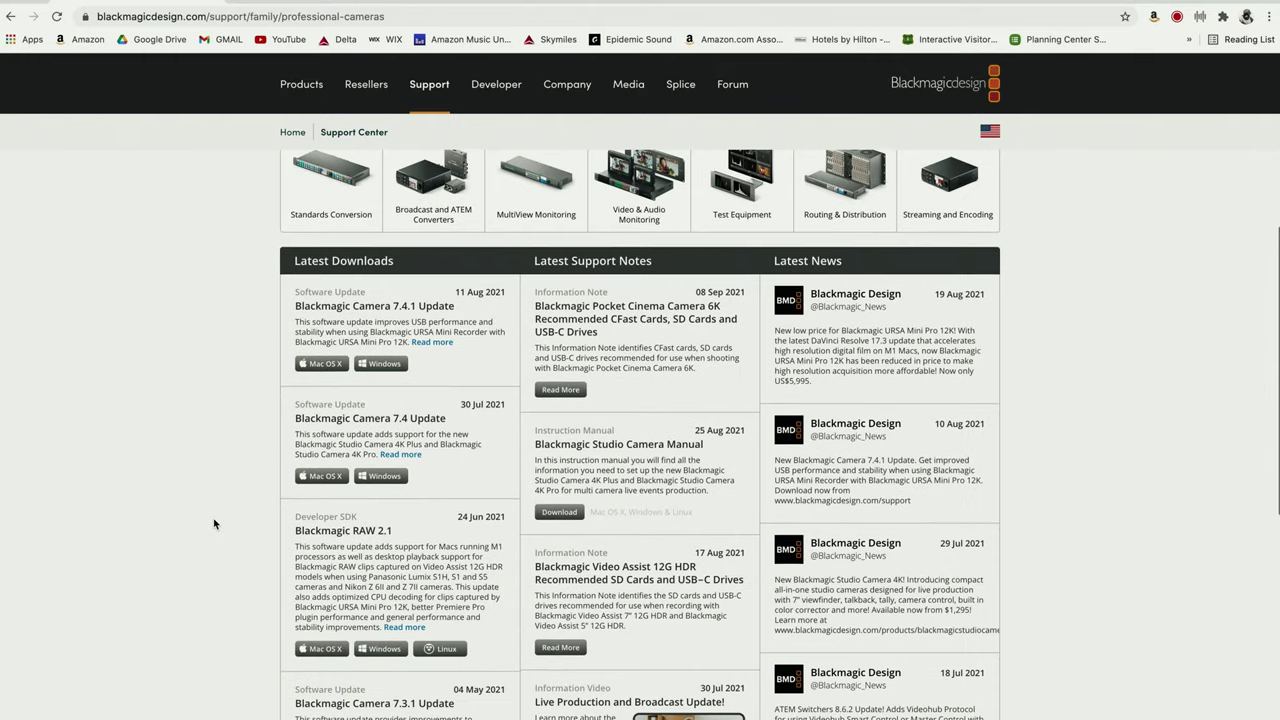
pyautogui.scroll(-2, 395, 410)
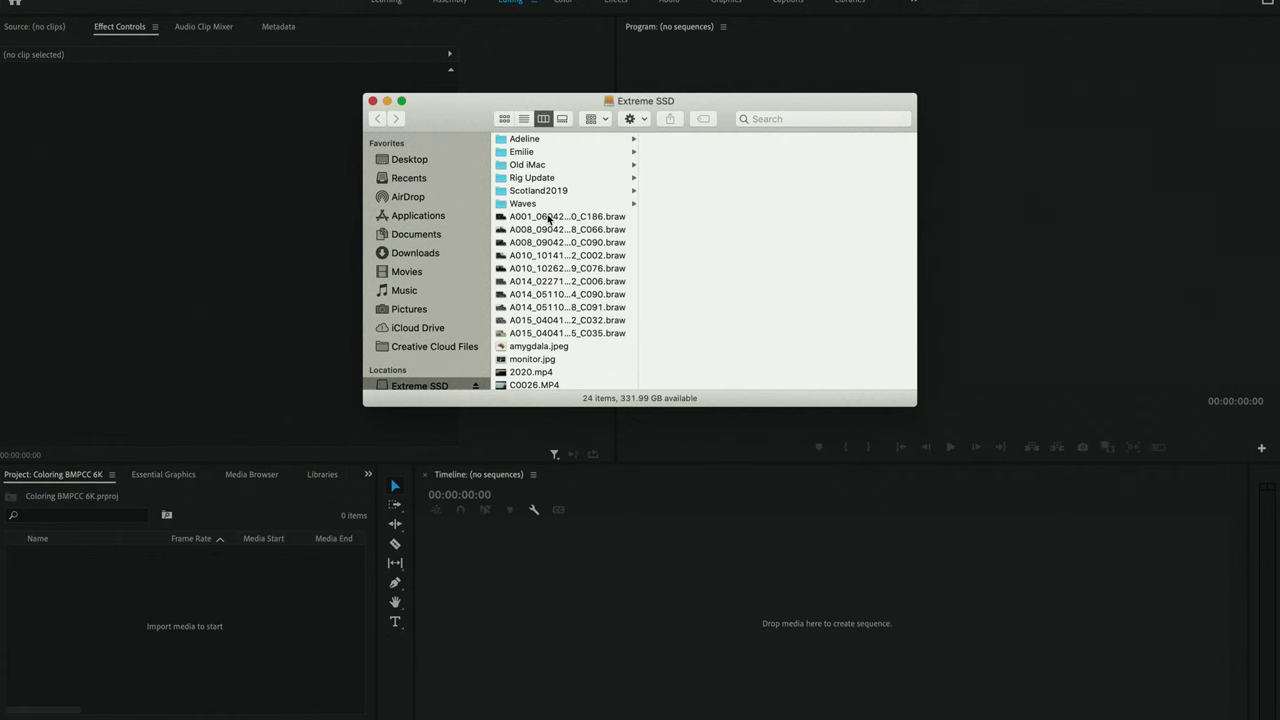
# Select all ten .braw clips on the Extreme SSD and drag them into the Project panel
pyautogui.click(548, 219)
pyautogui.scroll(-2, 548, 219)
pyautogui.keyDown('shift'); pyautogui.click(549, 279); pyautogui.keyUp('shift')
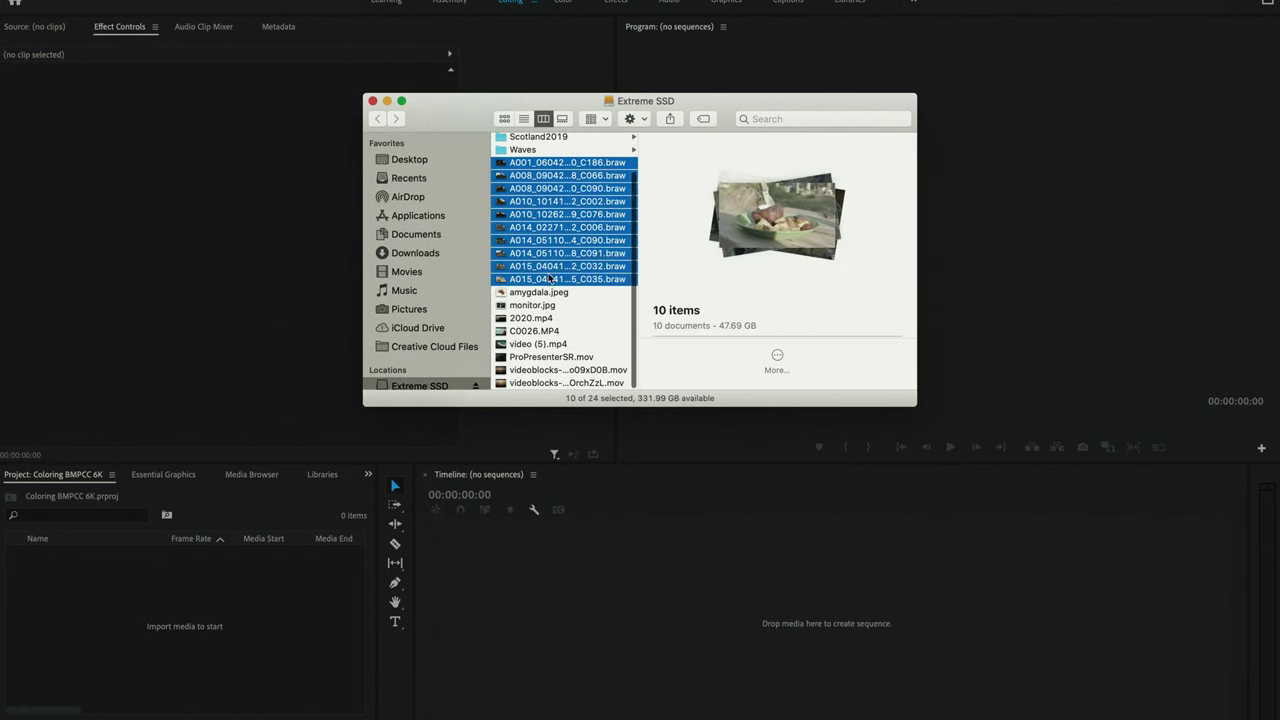
pyautogui.moveTo(484, 342); pyautogui.dragTo(145, 623)
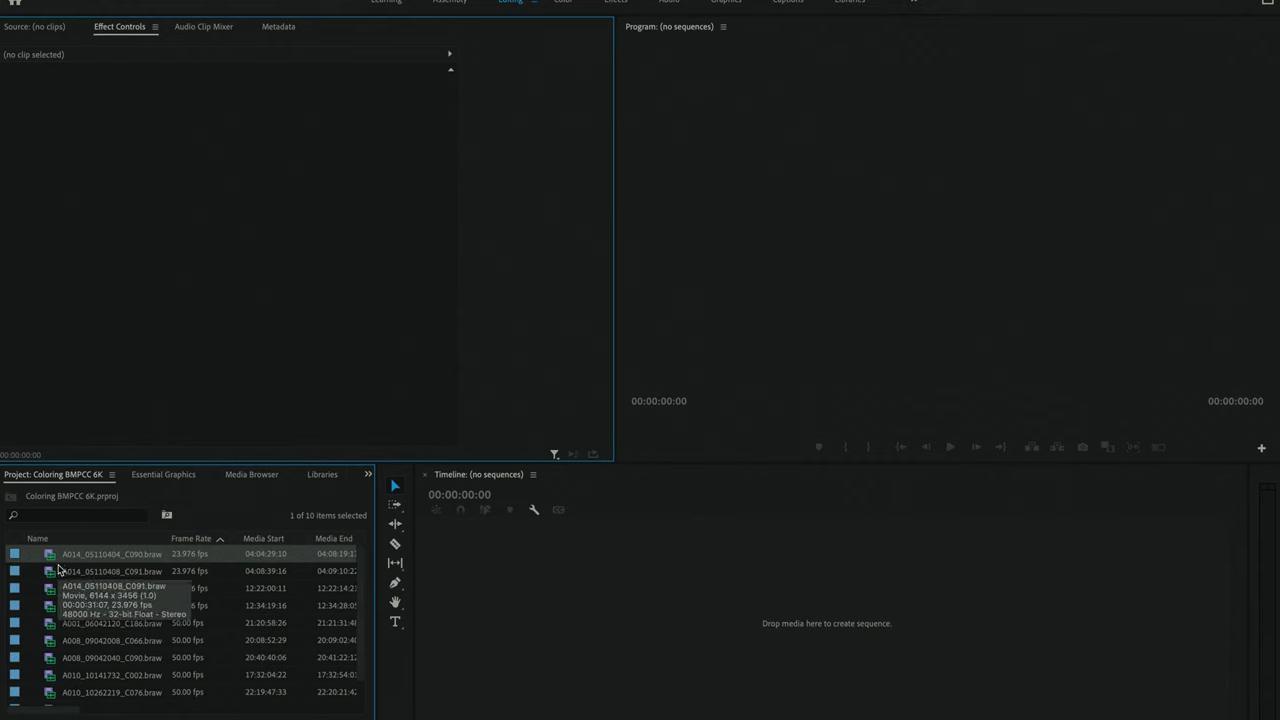
# Move all clips into a new B-ROLL bin and start a new sequence from the JV 4K preset
pyautogui.click(357, 712)
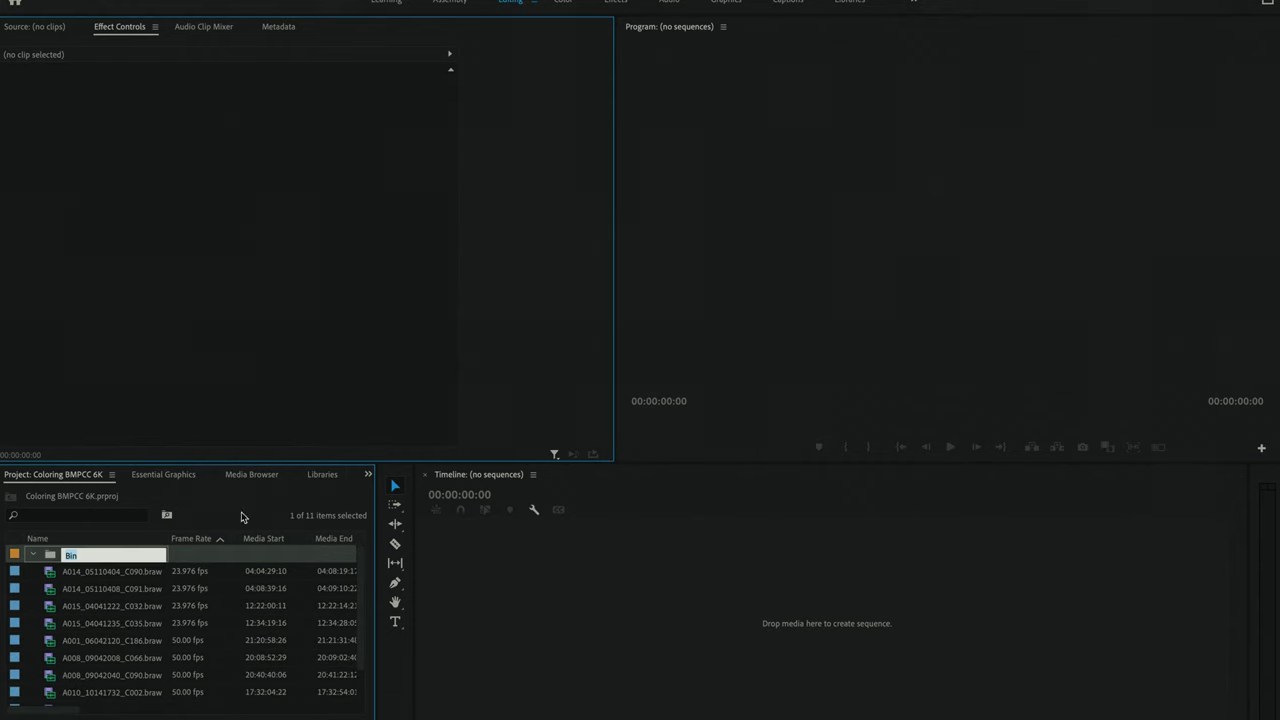
pyautogui.write('B-ROLL')
pyautogui.press('Return')
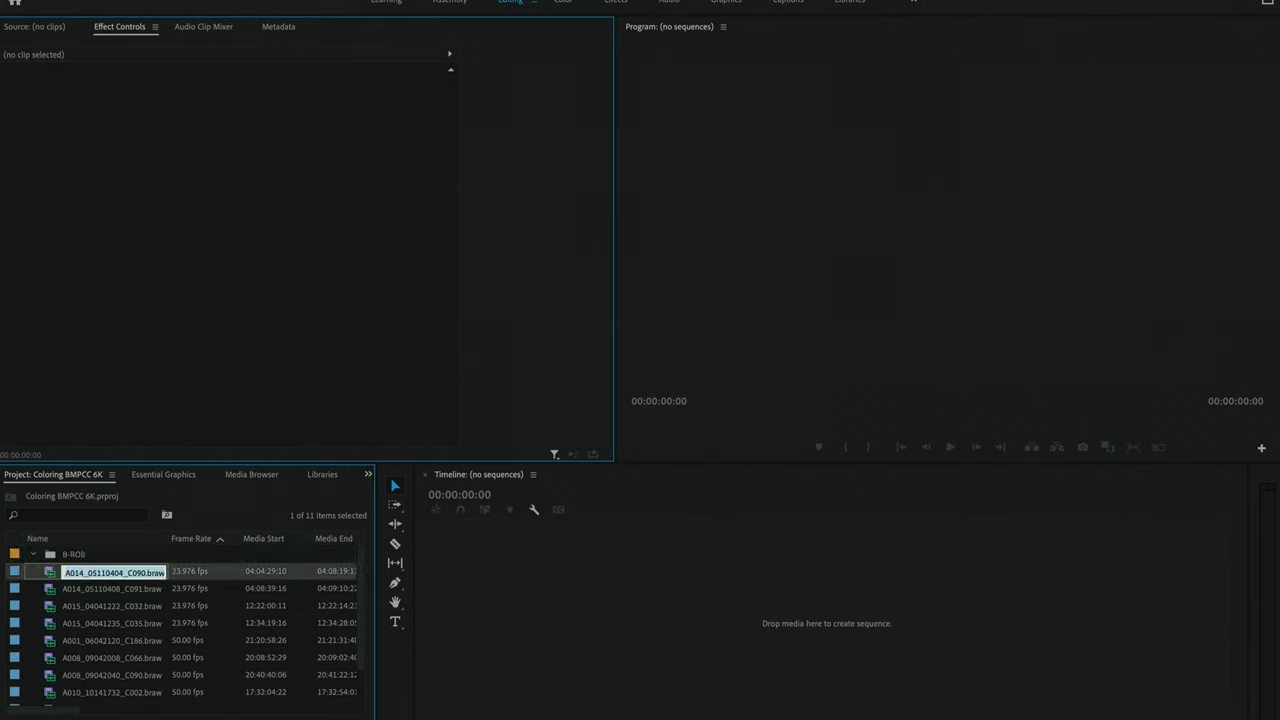
pyautogui.scroll(-1, 122, 603)
pyautogui.hotkey('ctrl', 'a')
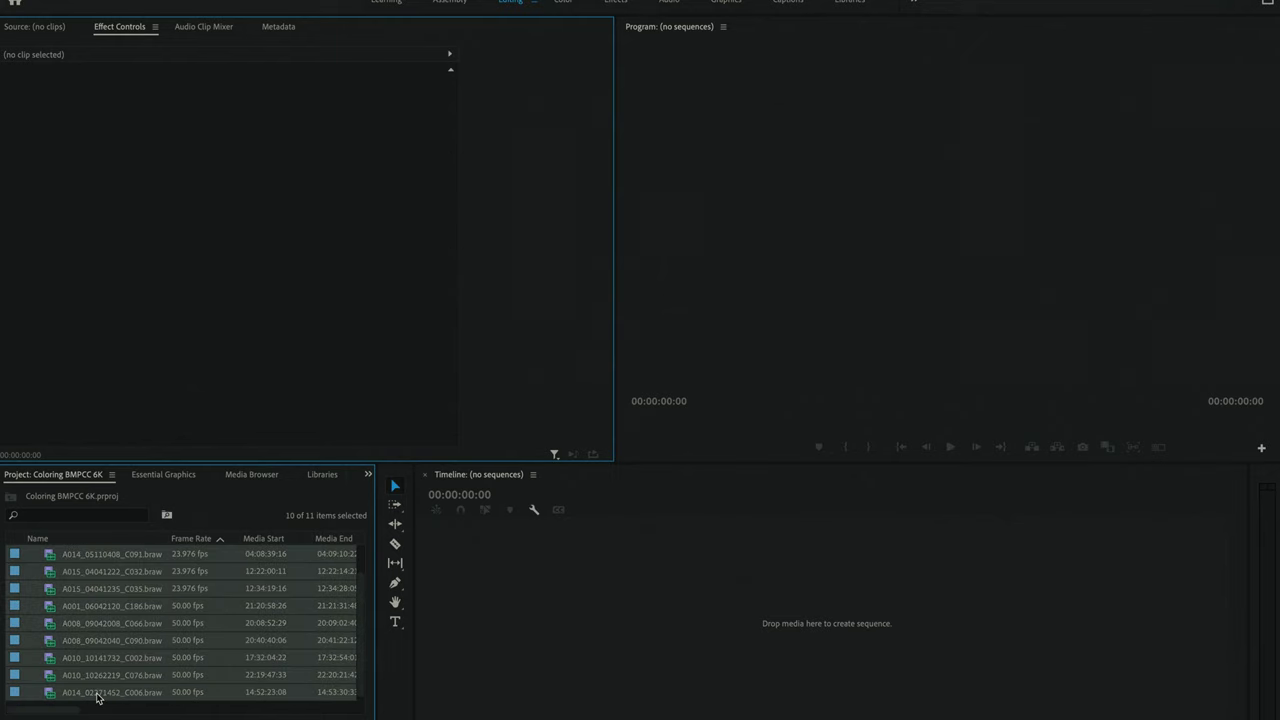
pyautogui.moveTo(94, 694); pyautogui.dragTo(74, 555)
pyautogui.hotkey('ctrl', 'n')
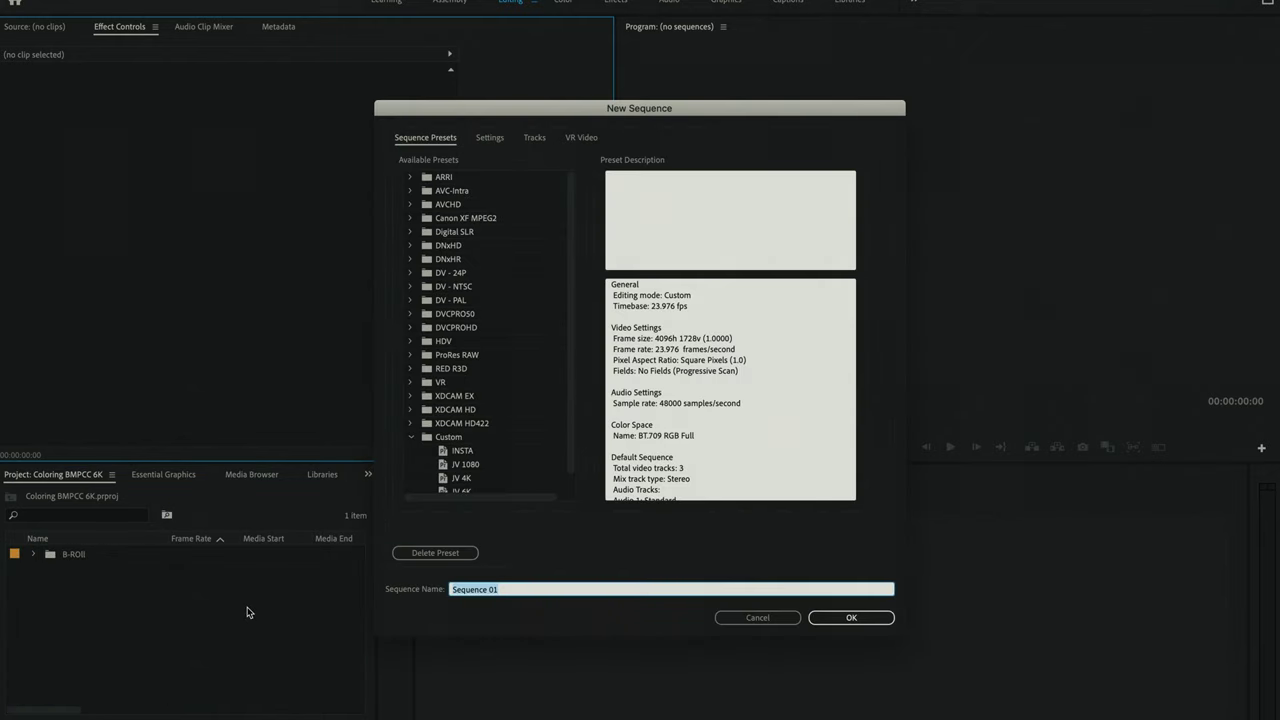
pyautogui.click(460, 478)
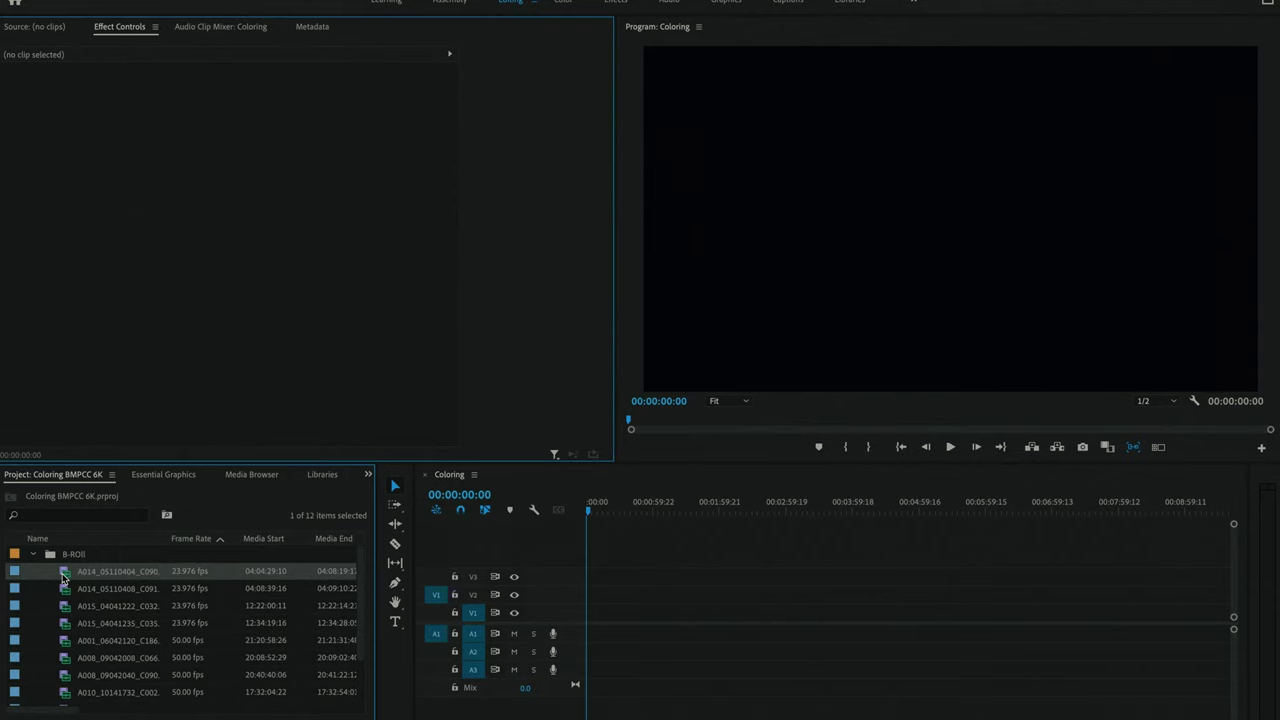
# Preview and skim clip A014_05110404_C090 in the Source monitor, then view the timeline clip's properties
pyautogui.doubleClick(63, 577)
pyautogui.moveTo(58, 421); pyautogui.dragTo(345, 420)
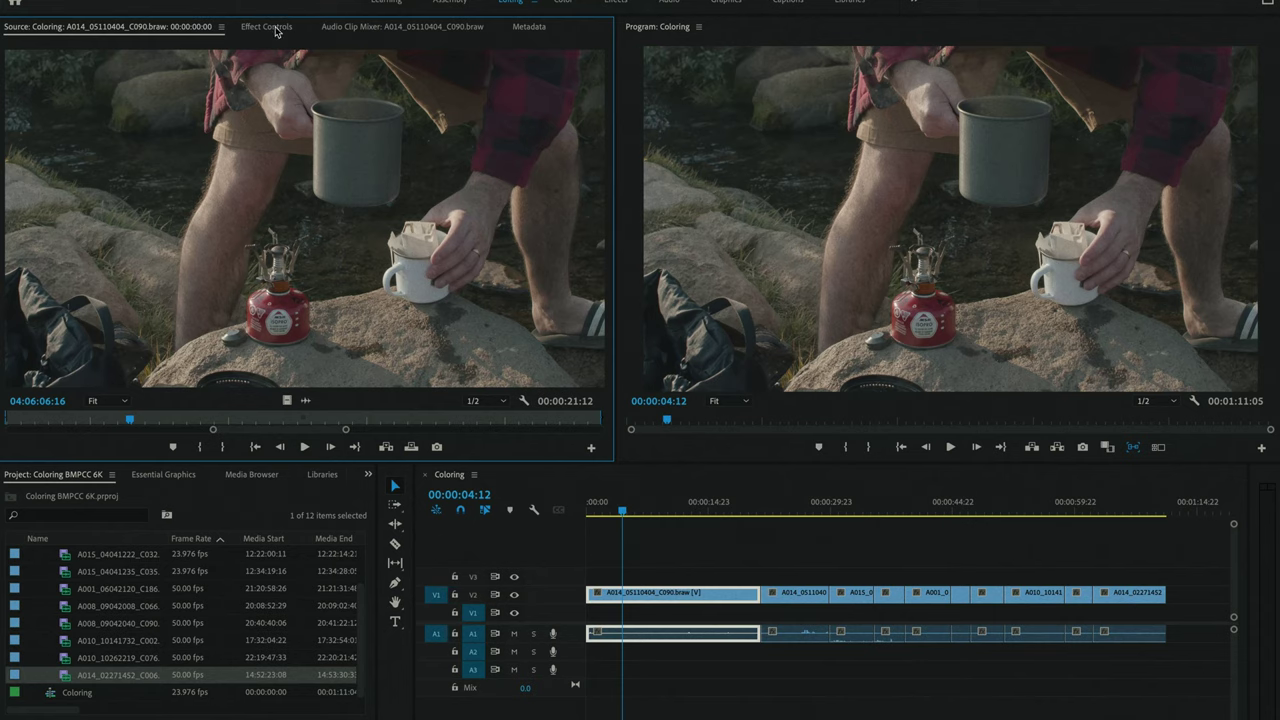
pyautogui.click(277, 30)
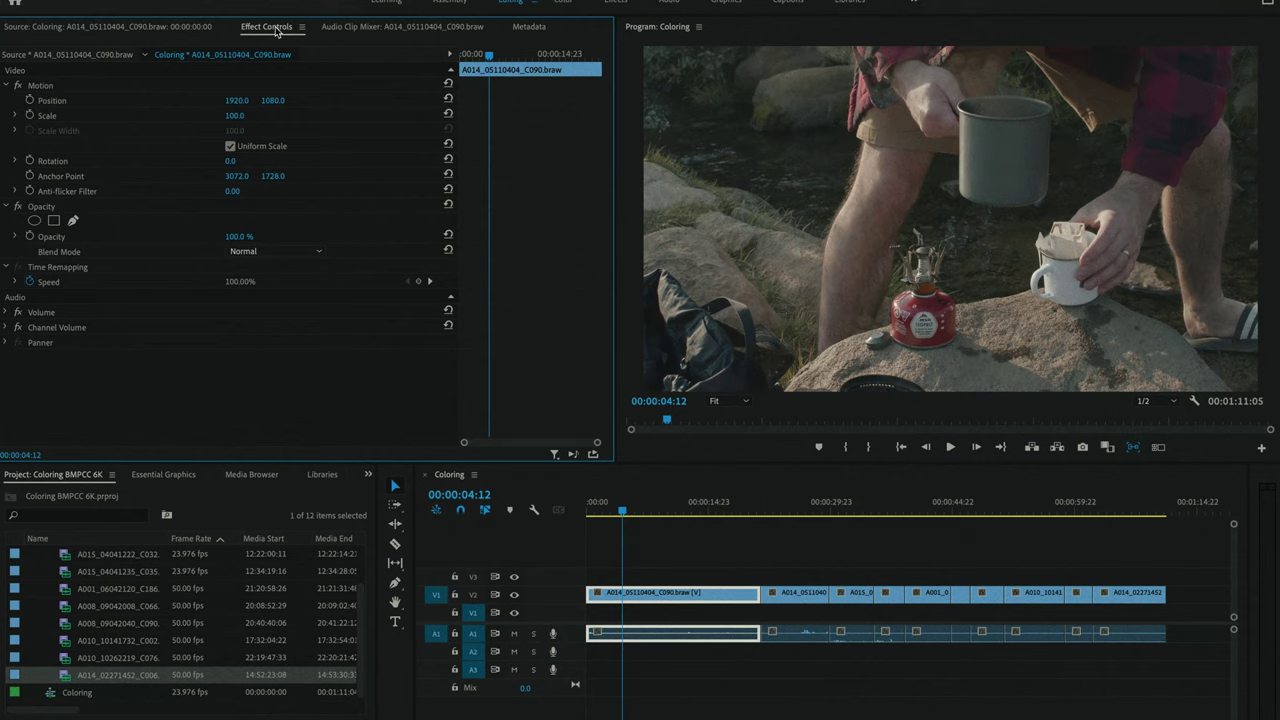
# Set the first clip's Blackmagic RAW Decode Using option to Clip
pyautogui.click(73, 56)
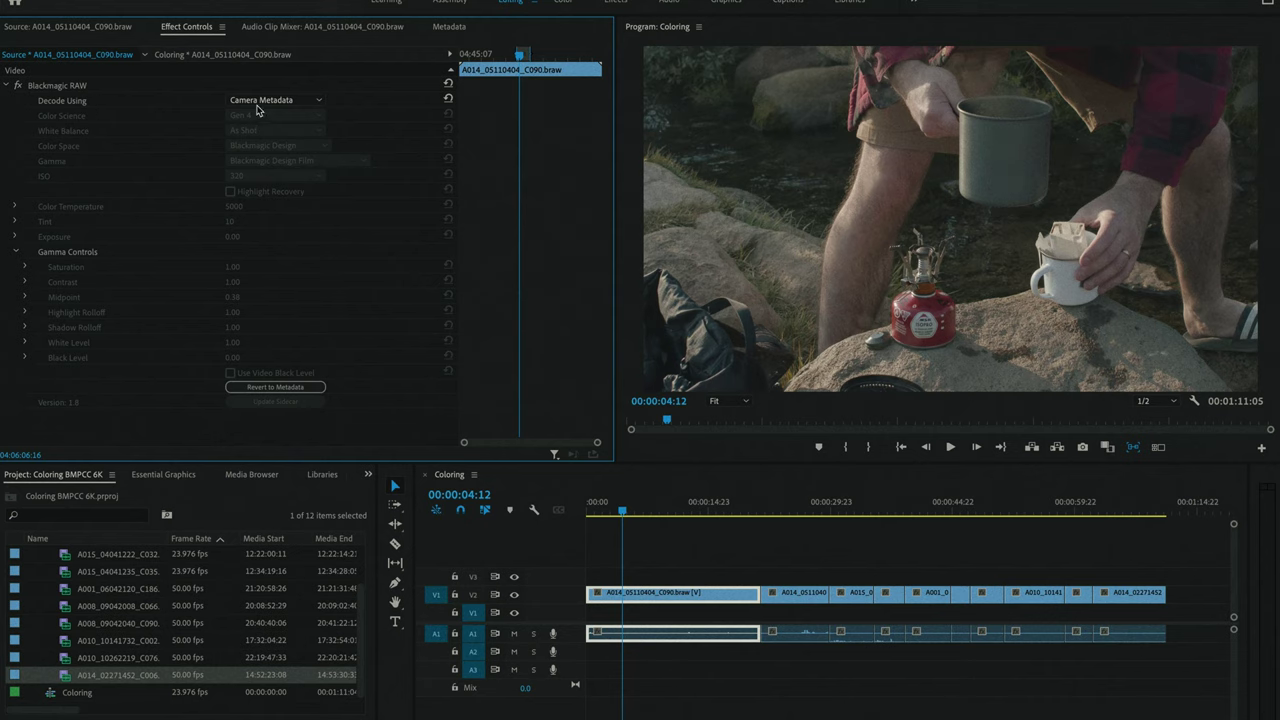
pyautogui.click(257, 102)
pyautogui.click(257, 130)
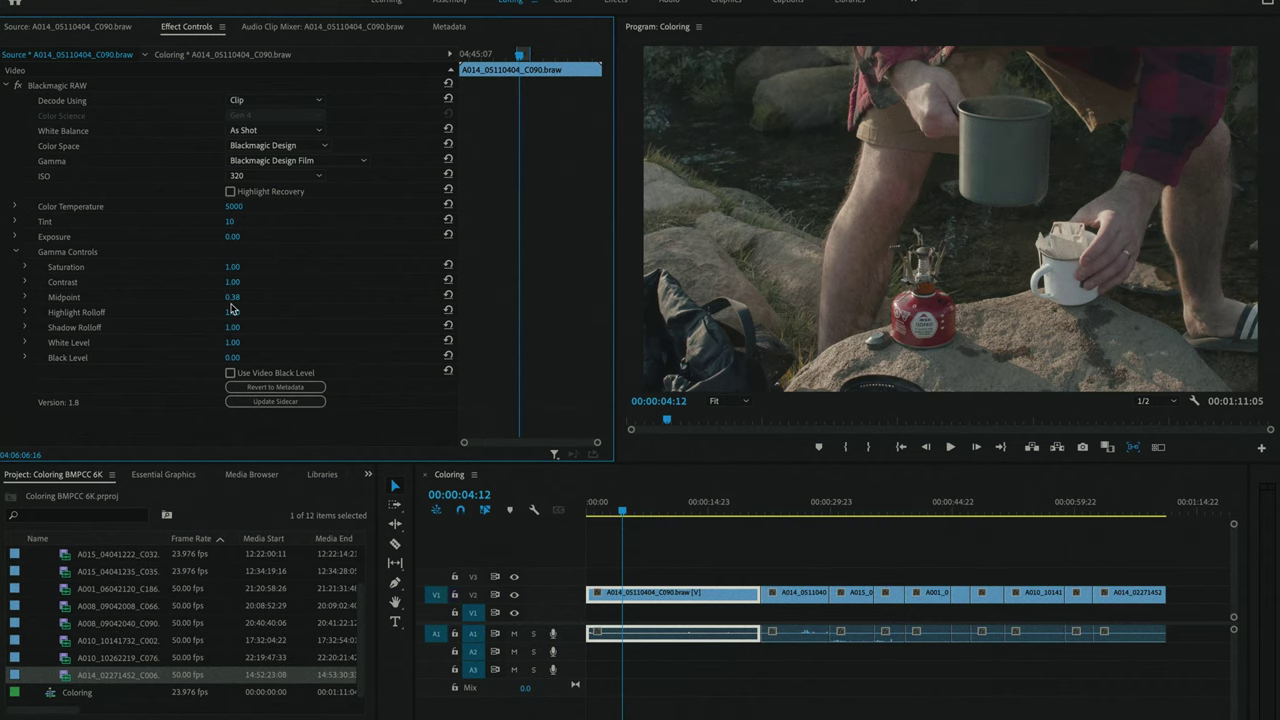
# Try Daylight white balance on the clip, then return it to As Shot
pyautogui.click(266, 133)
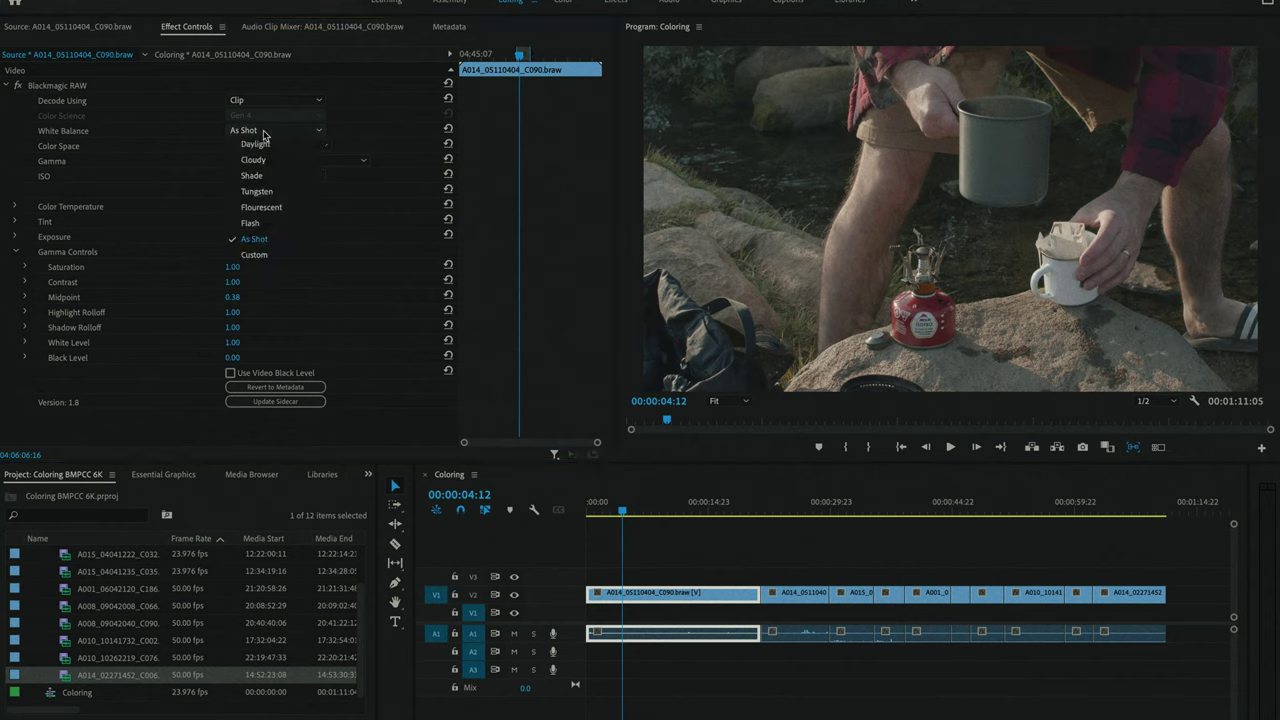
pyautogui.click(266, 133)
pyautogui.click(272, 135)
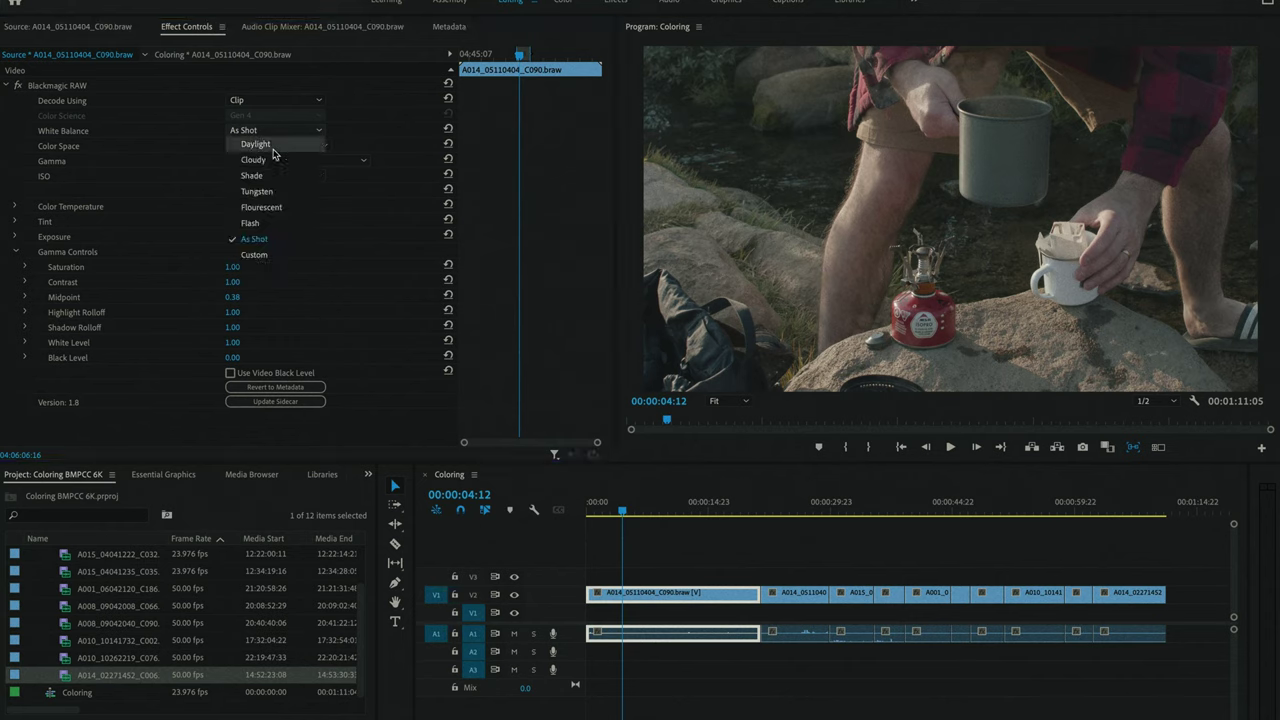
pyautogui.click(272, 144)
pyautogui.click(270, 135)
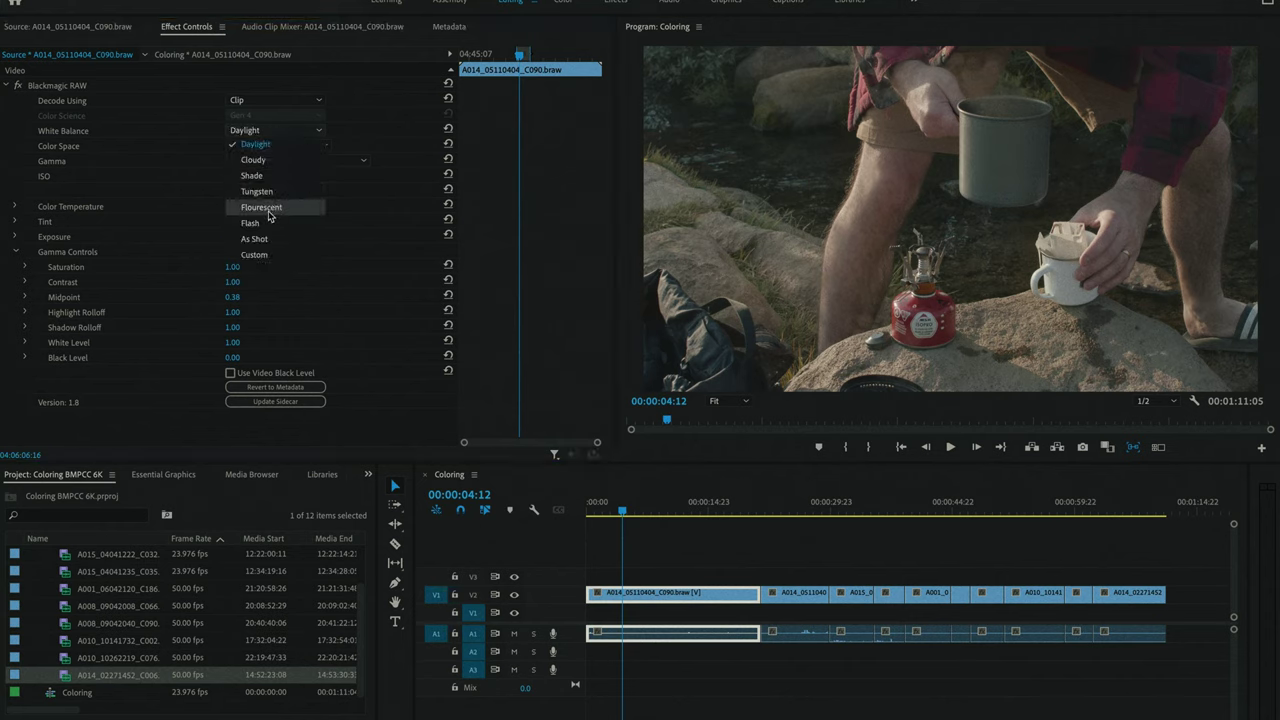
pyautogui.click(264, 243)
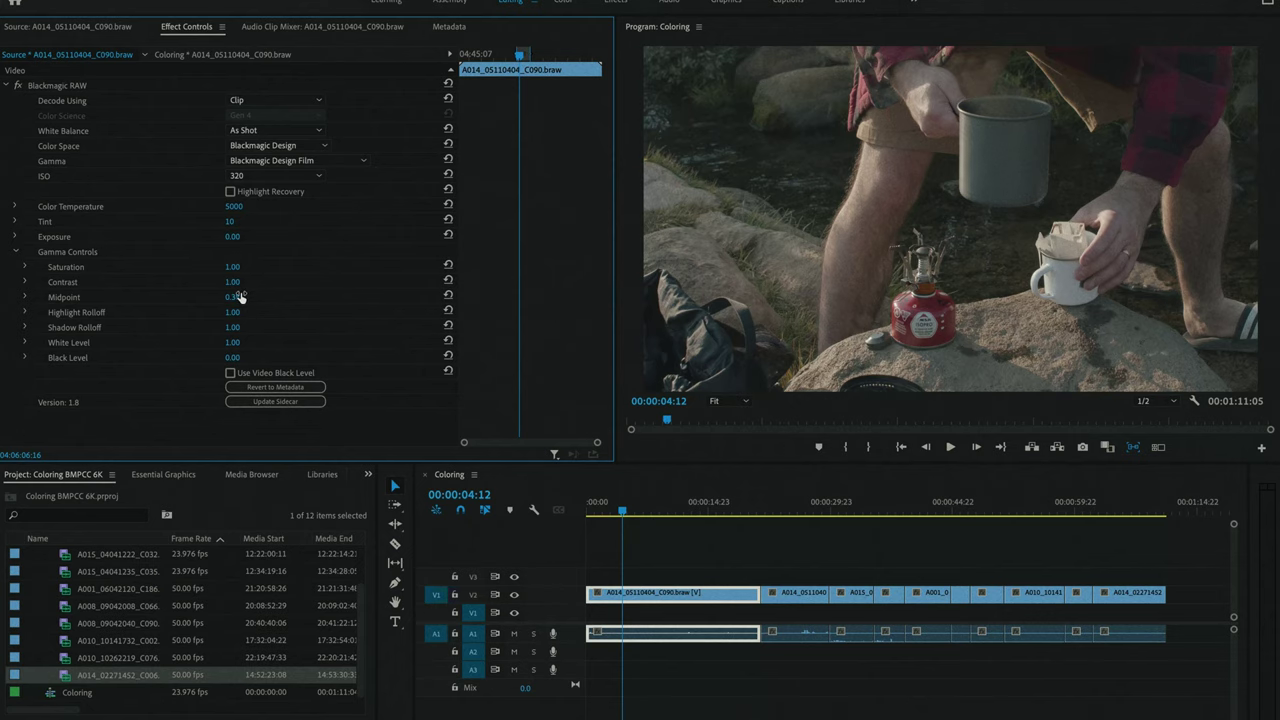
# Set the first clip's RAW contrast to 1.30 and saturation to 1.50
pyautogui.click(243, 279)
pyautogui.write('1.3')
pyautogui.press('Return')
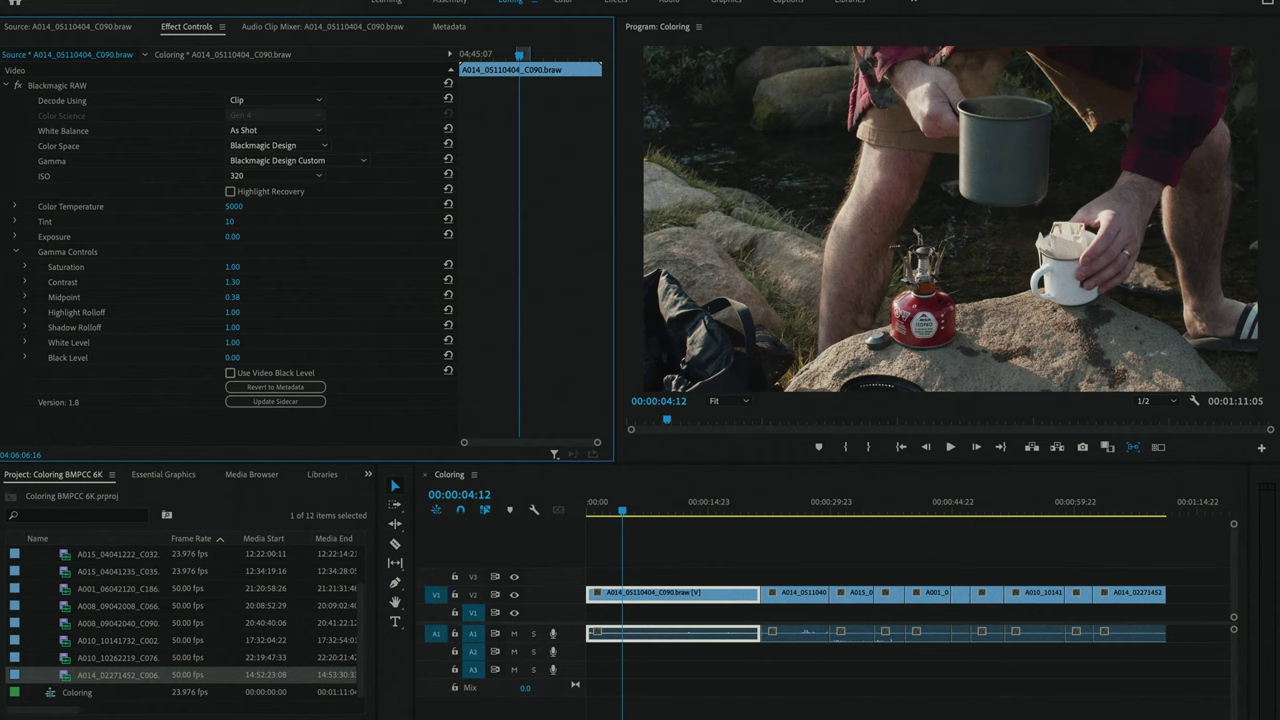
pyautogui.click(232, 266)
pyautogui.write('1.5')
pyautogui.press('Return')
# Select the RAW midpoint value, raise screen brightness and switch to another application
pyautogui.click(234, 297)
pyautogui.press('XF86MonBrightnessUp')
pyautogui.press('super+Tab')
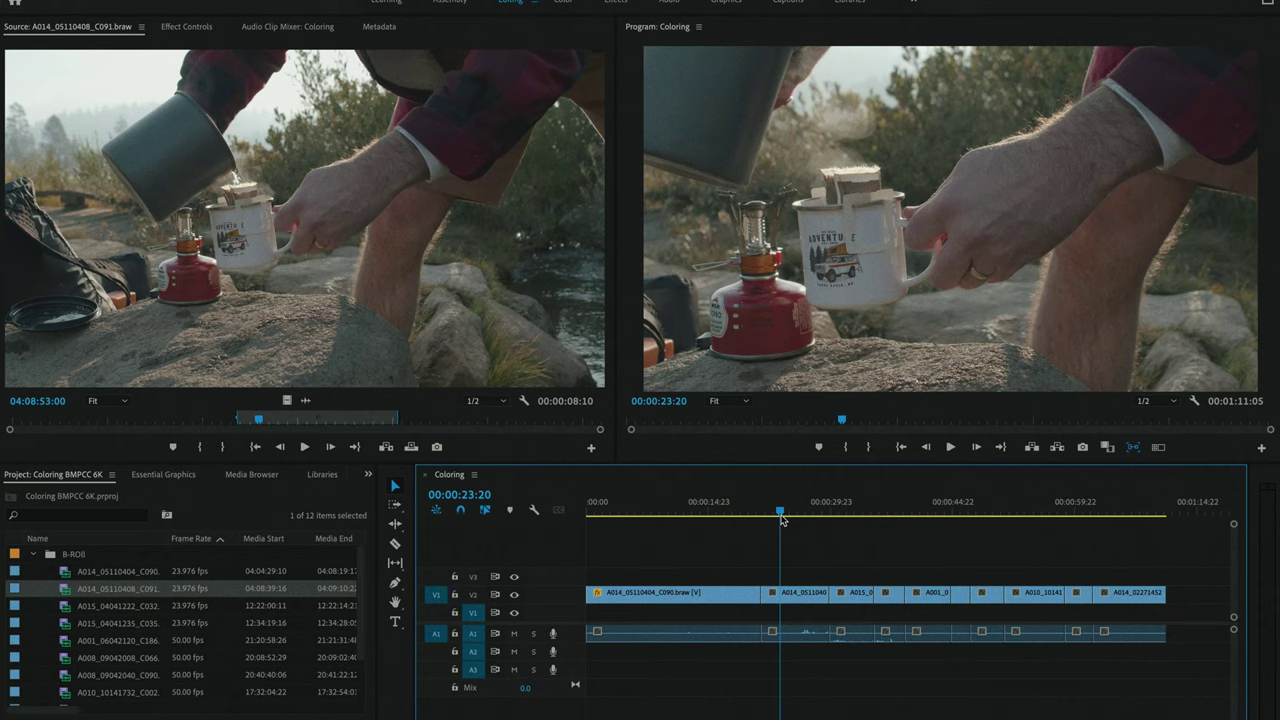
# Set the second timeline clip's Motion Scale to 63
pyautogui.click(795, 593)
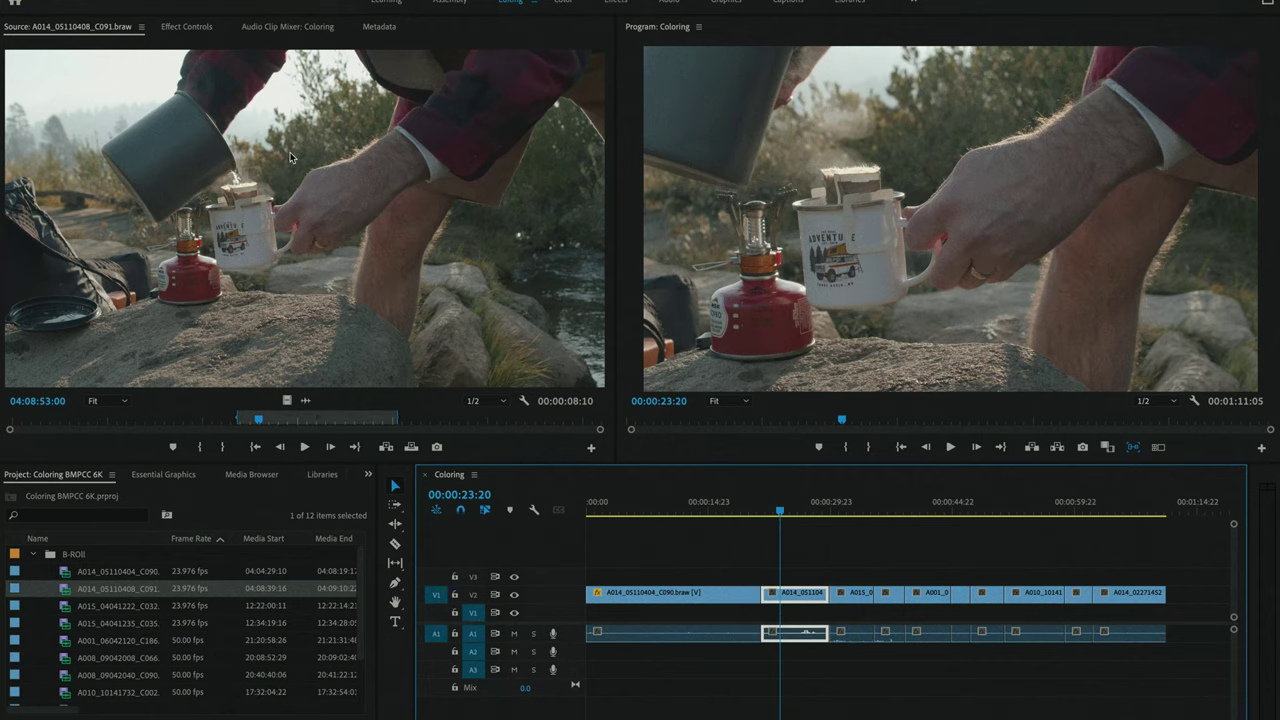
pyautogui.click(195, 34)
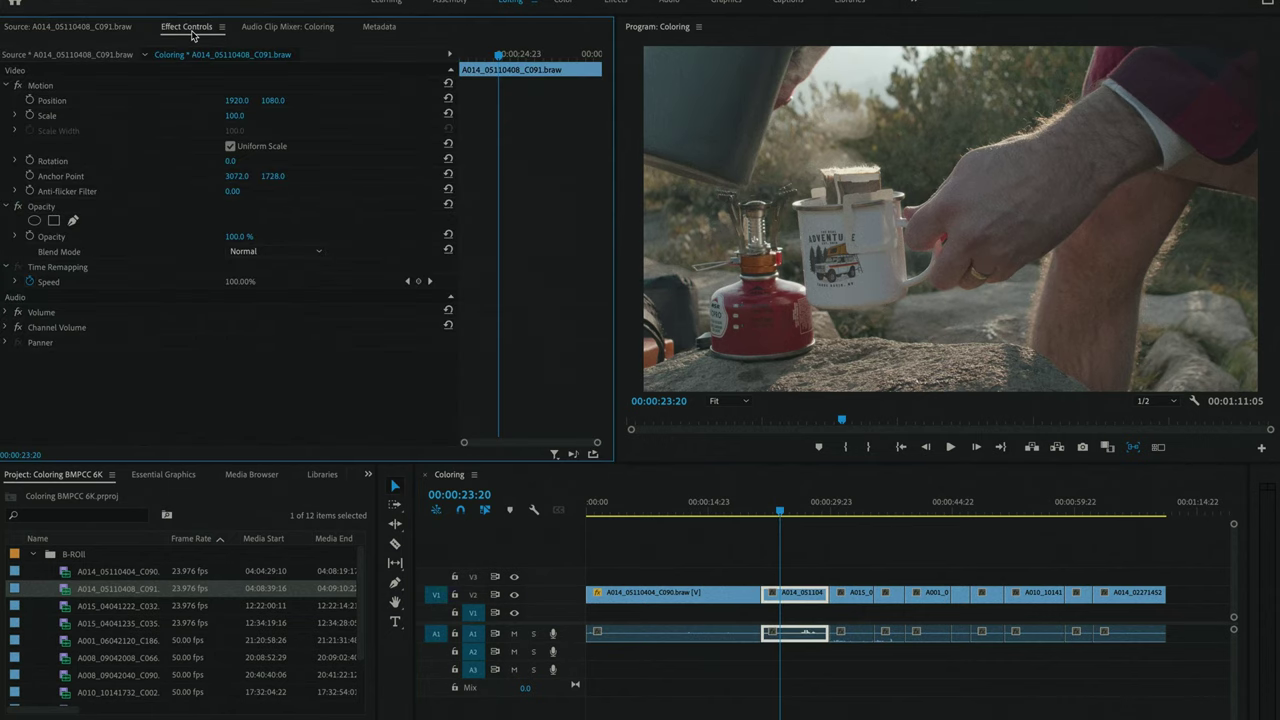
pyautogui.click(240, 114)
pyautogui.write('63')
pyautogui.press('Return')
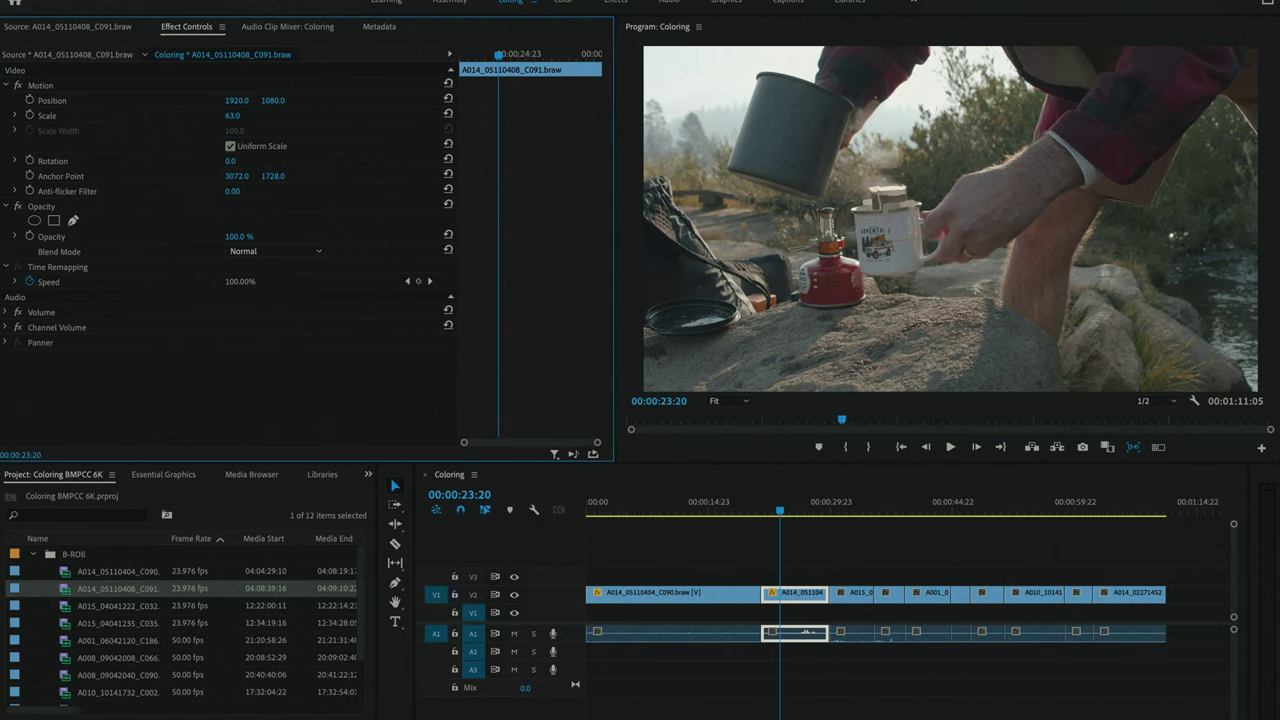
# Scrub the playhead around 00:00:25:11 to check the second clip's framing
pyautogui.click(803, 501)
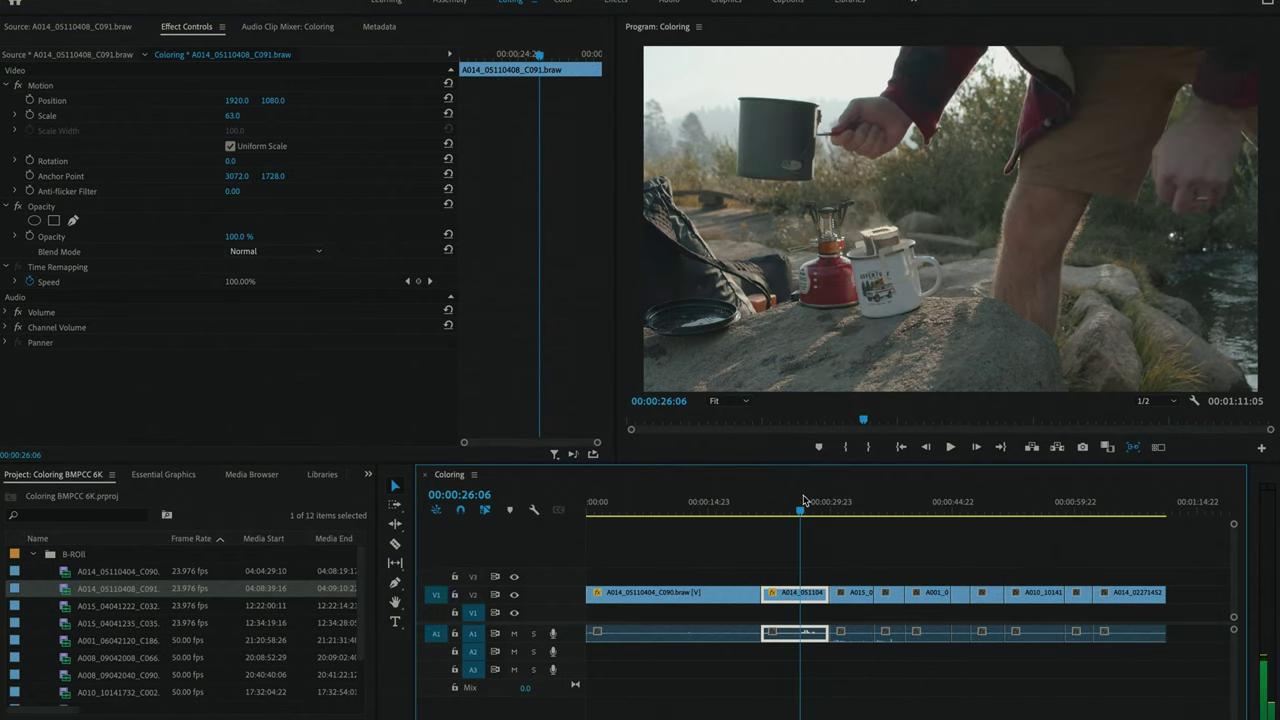
pyautogui.moveTo(803, 501); pyautogui.dragTo(794, 501)
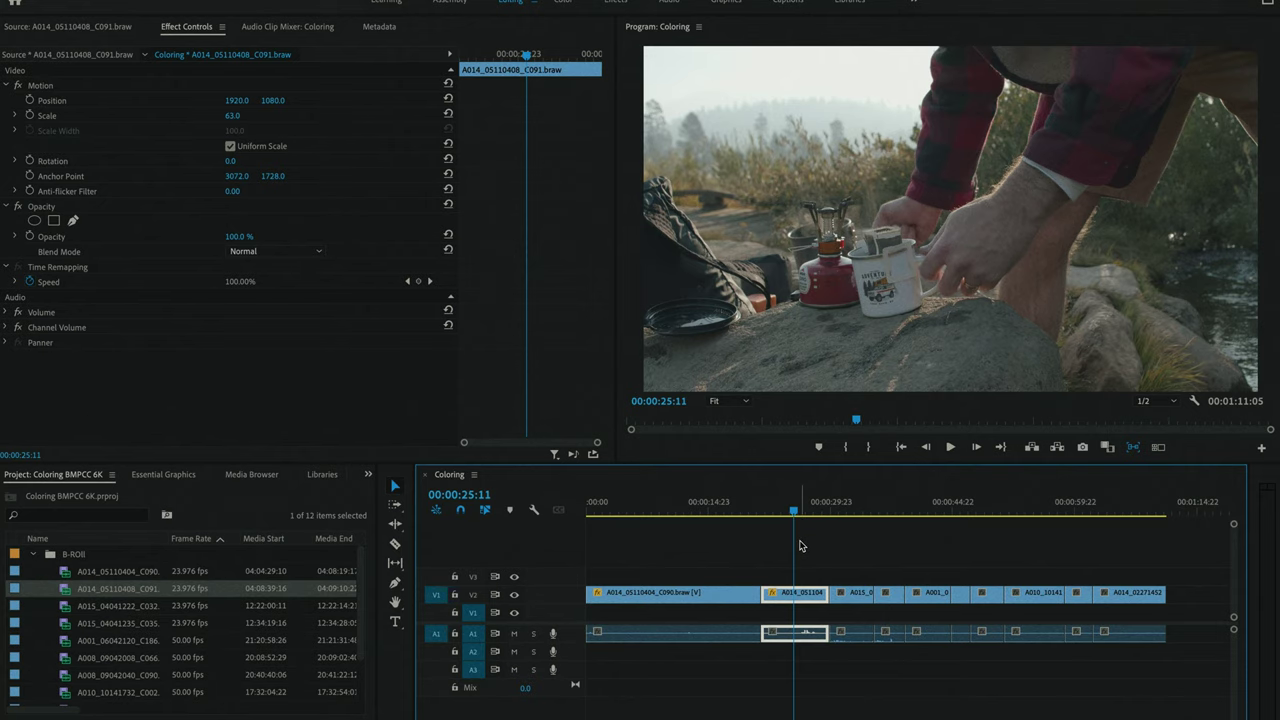
pyautogui.moveTo(803, 510)
pyautogui.mouseDown()
pyautogui.moveTo(831, 510)
pyautogui.moveTo(791, 511)
pyautogui.mouseUp()
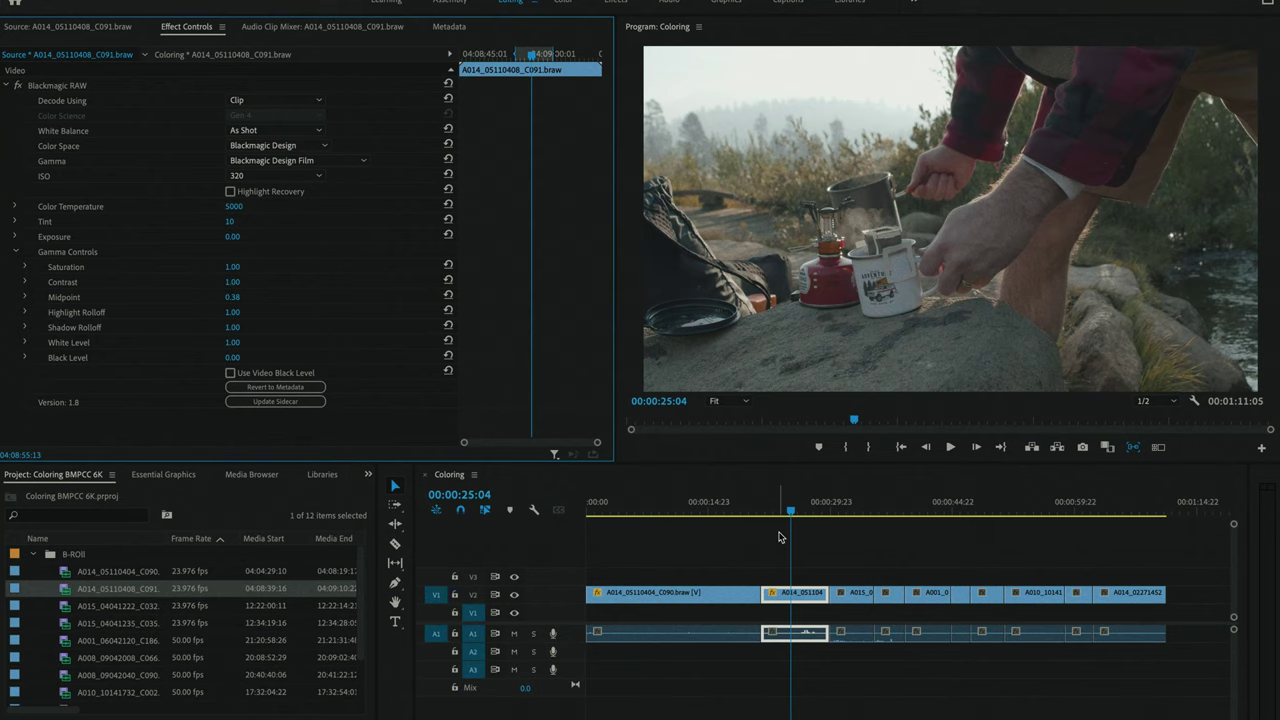
# Select the first clip's Blackmagic RAW effect in its Source settings
pyautogui.click(726, 508)
pyautogui.click(716, 595)
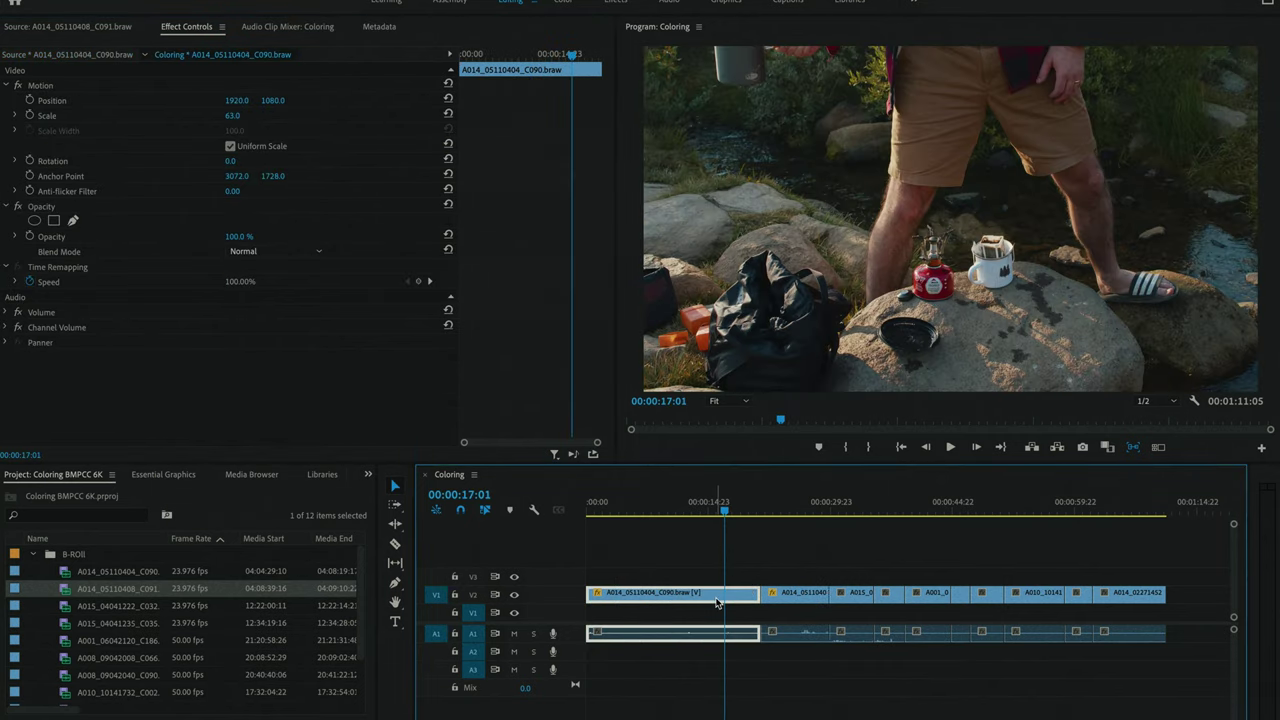
pyautogui.click(88, 57)
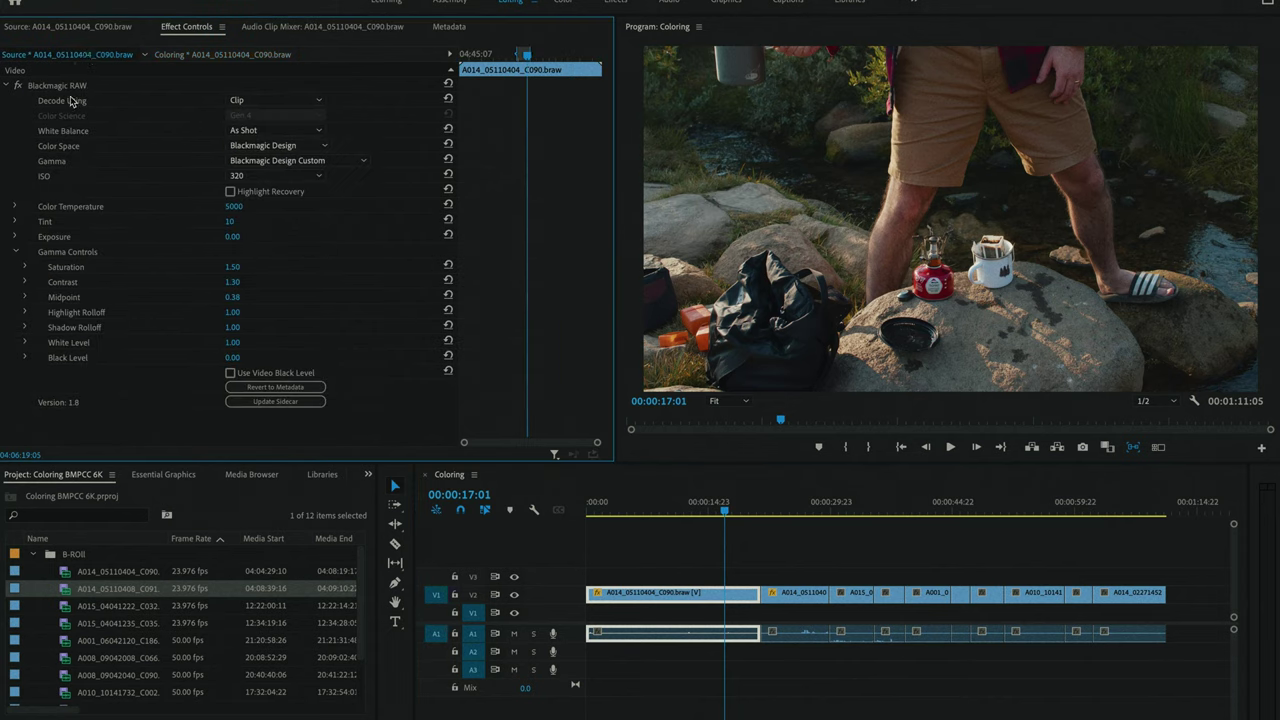
pyautogui.click(66, 86)
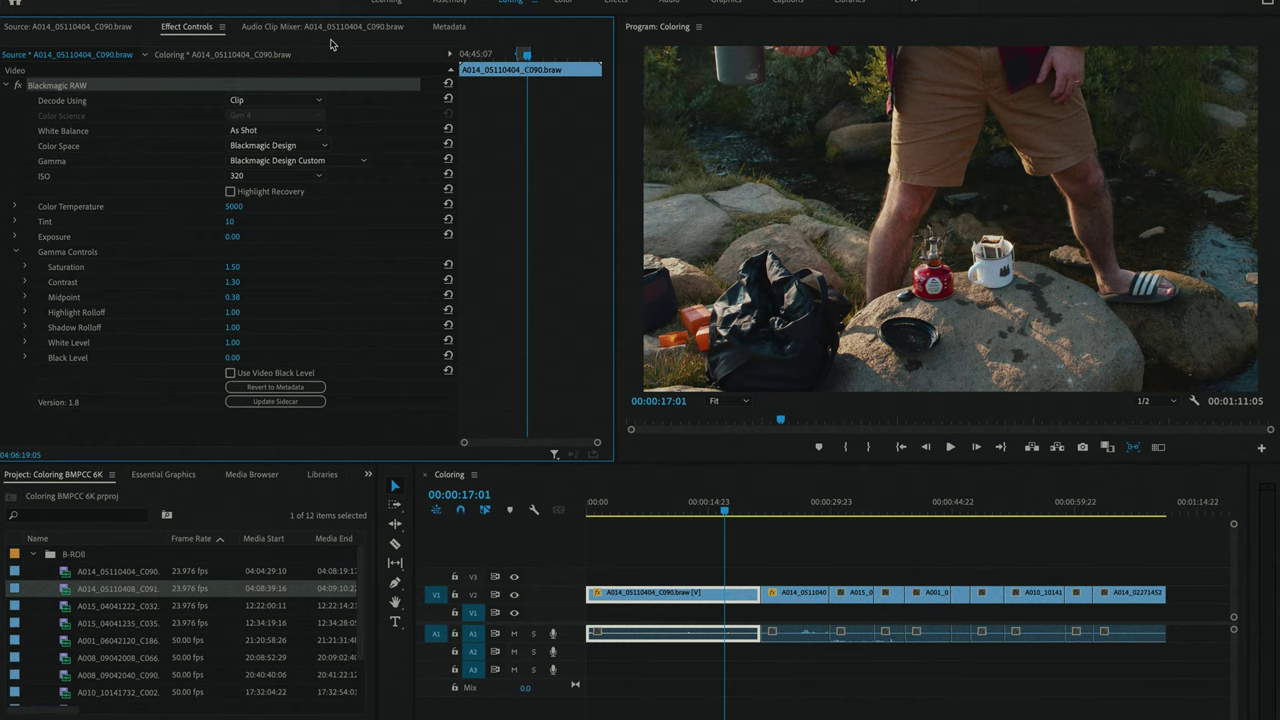
# Paste the saved RAW grading values onto clip A014_05110408_C091
pyautogui.click(789, 505)
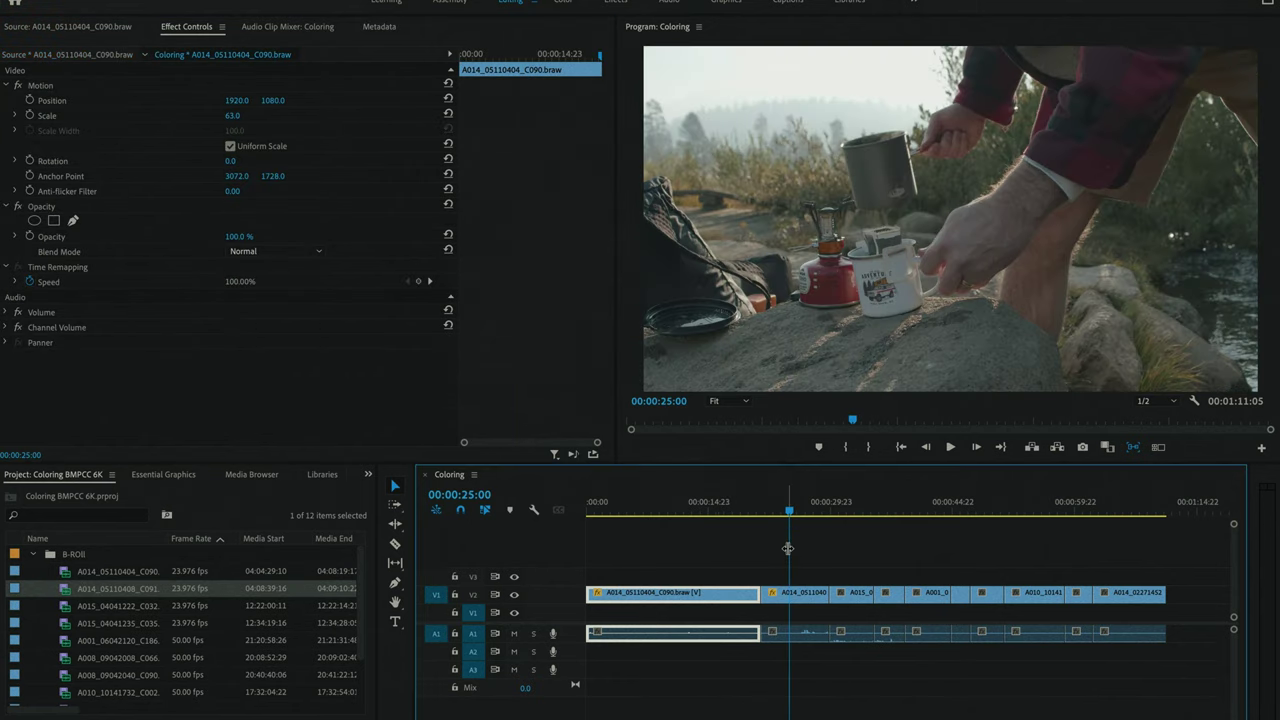
pyautogui.click(786, 591)
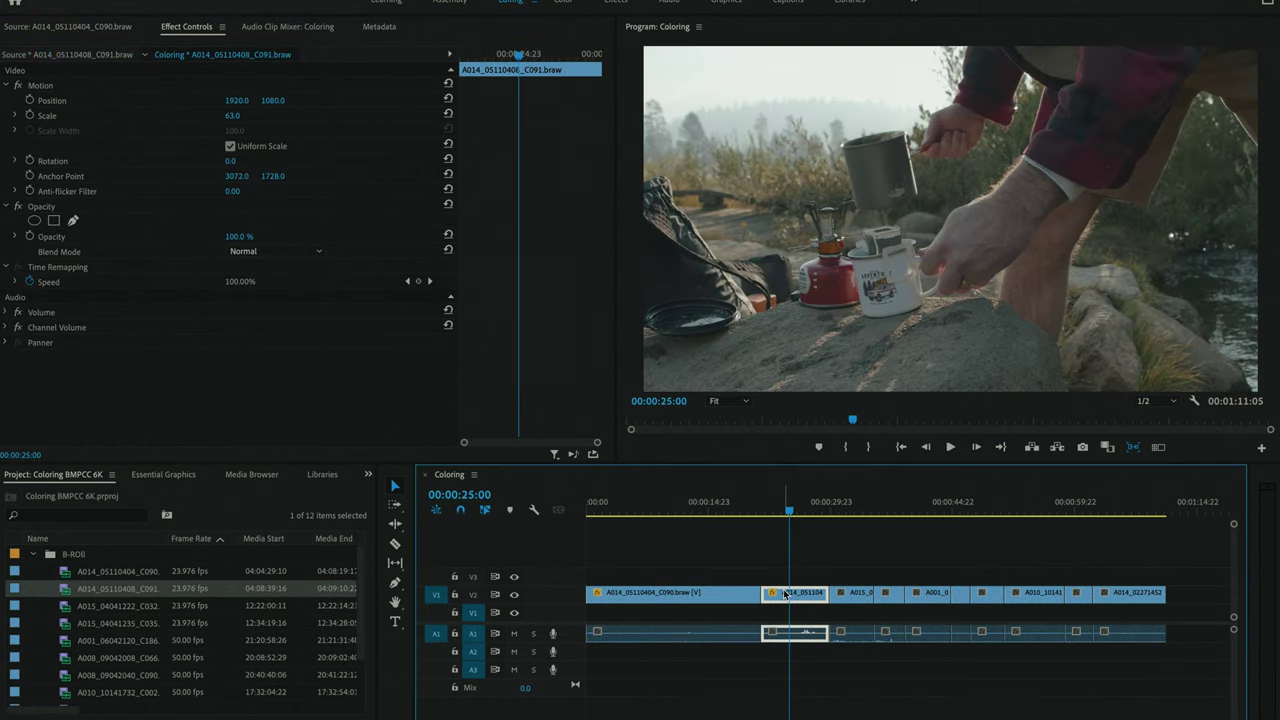
pyautogui.click(105, 57)
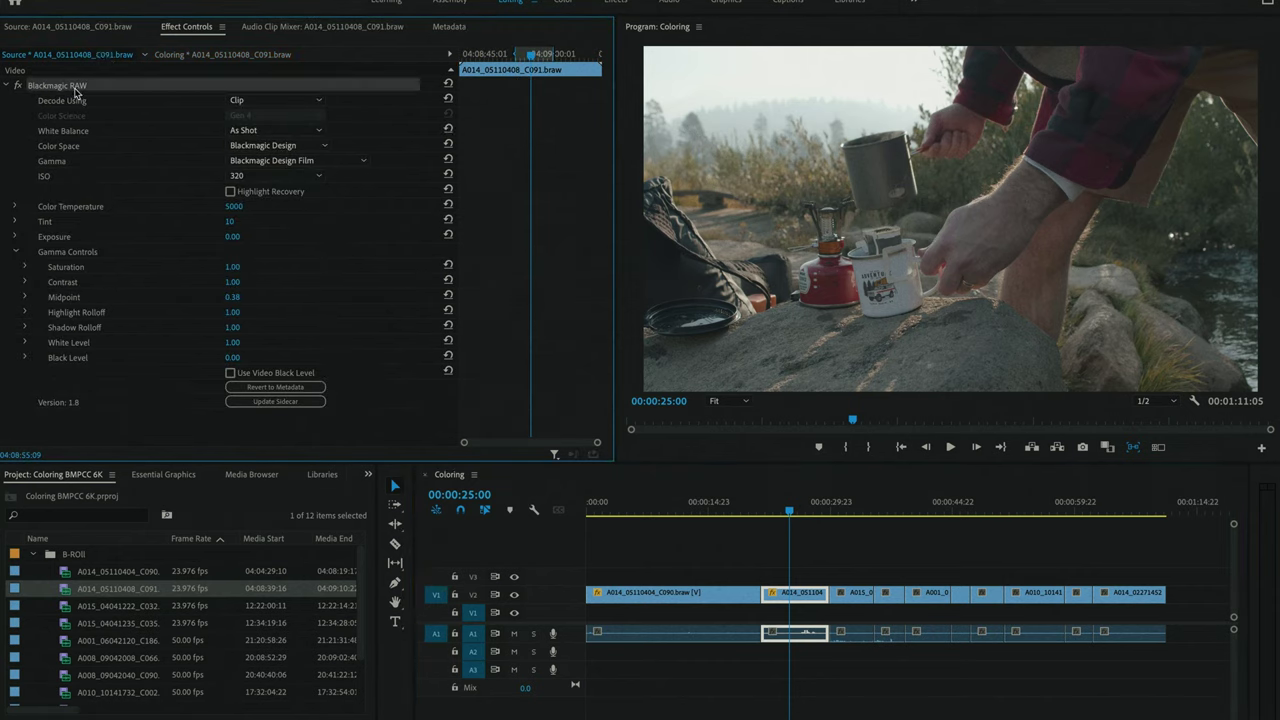
pyautogui.hotkey('ctrl', 'shift', 'z')
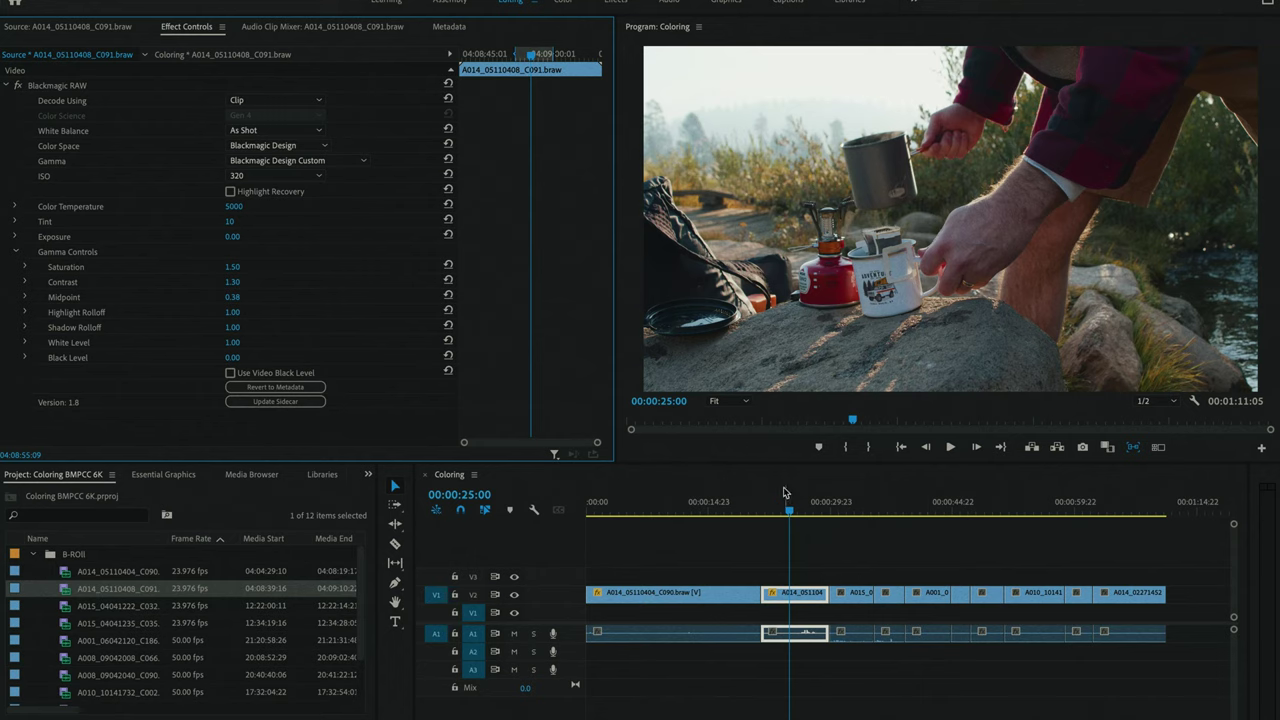
pyautogui.moveTo(788, 500); pyautogui.dragTo(846, 500)
# Scale the potato clip A015_04041222_C032 to 63
pyautogui.click(852, 592)
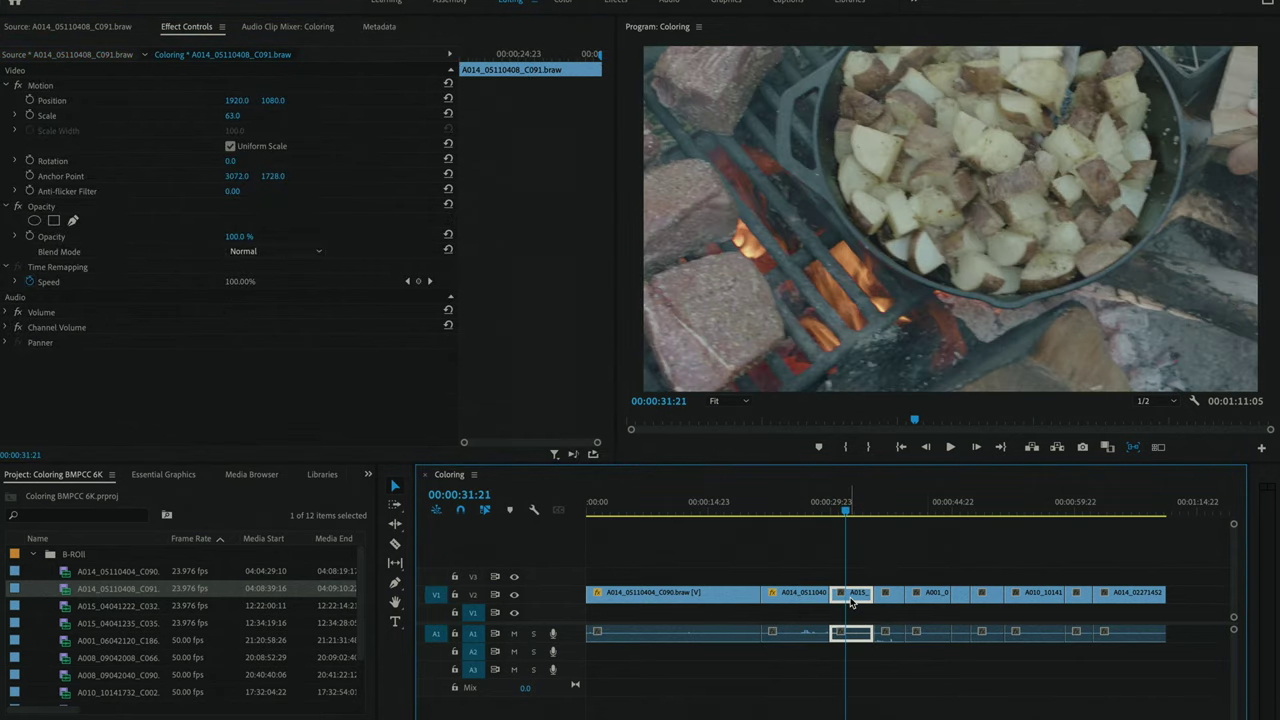
pyautogui.click(236, 115)
pyautogui.write('63')
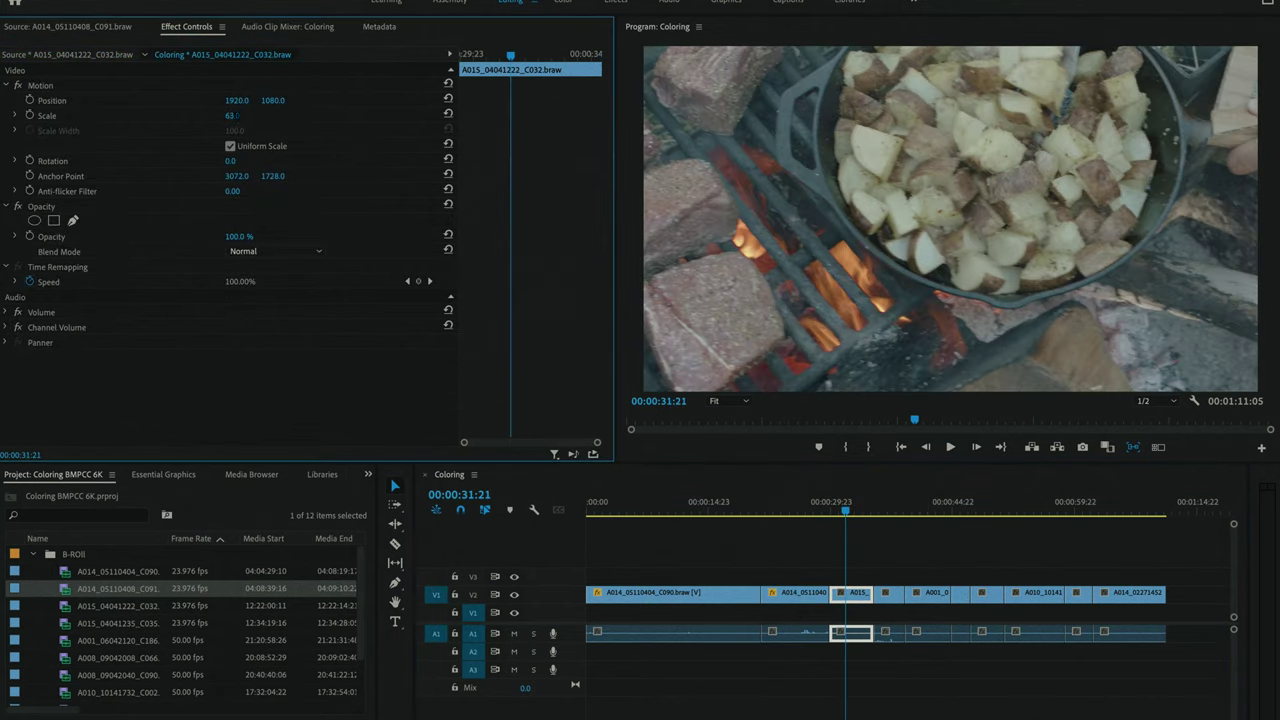
pyautogui.press('Return')
# Scale the fire-spinner clip A001_06042120_C186 to 63
pyautogui.press('Down')
pyautogui.press('Down')
pyautogui.press('Down')
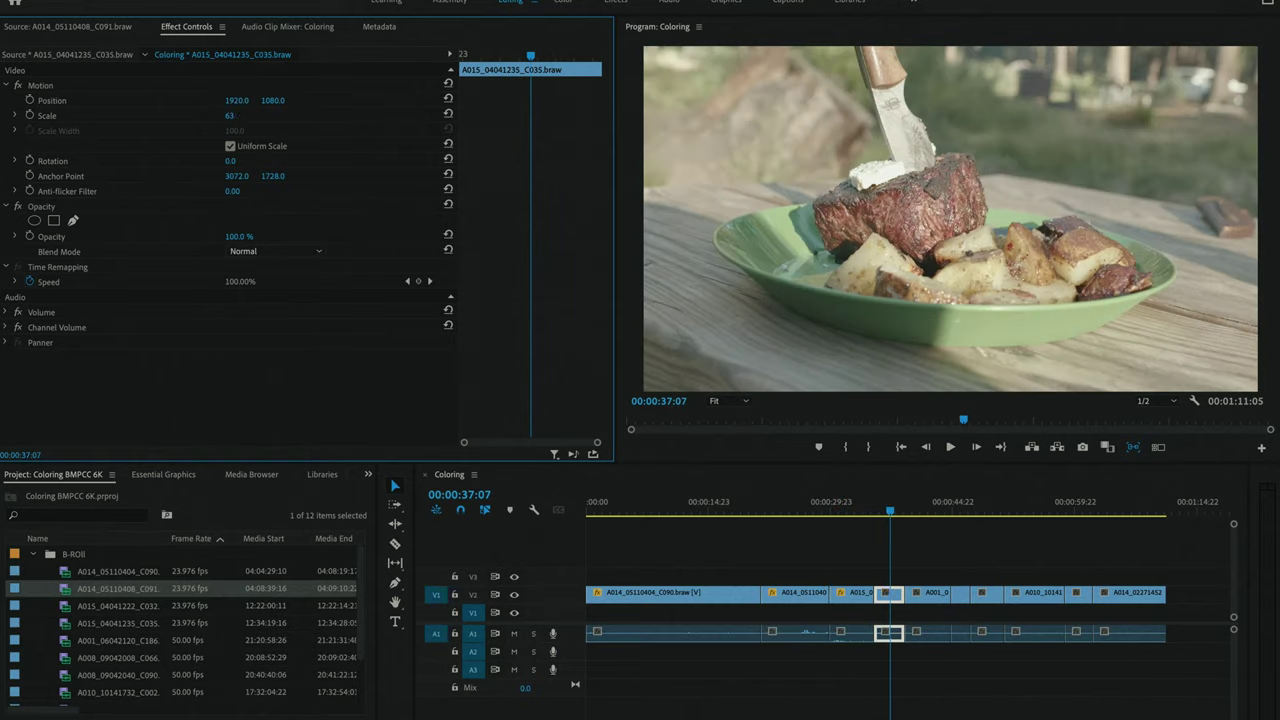
pyautogui.click(937, 598)
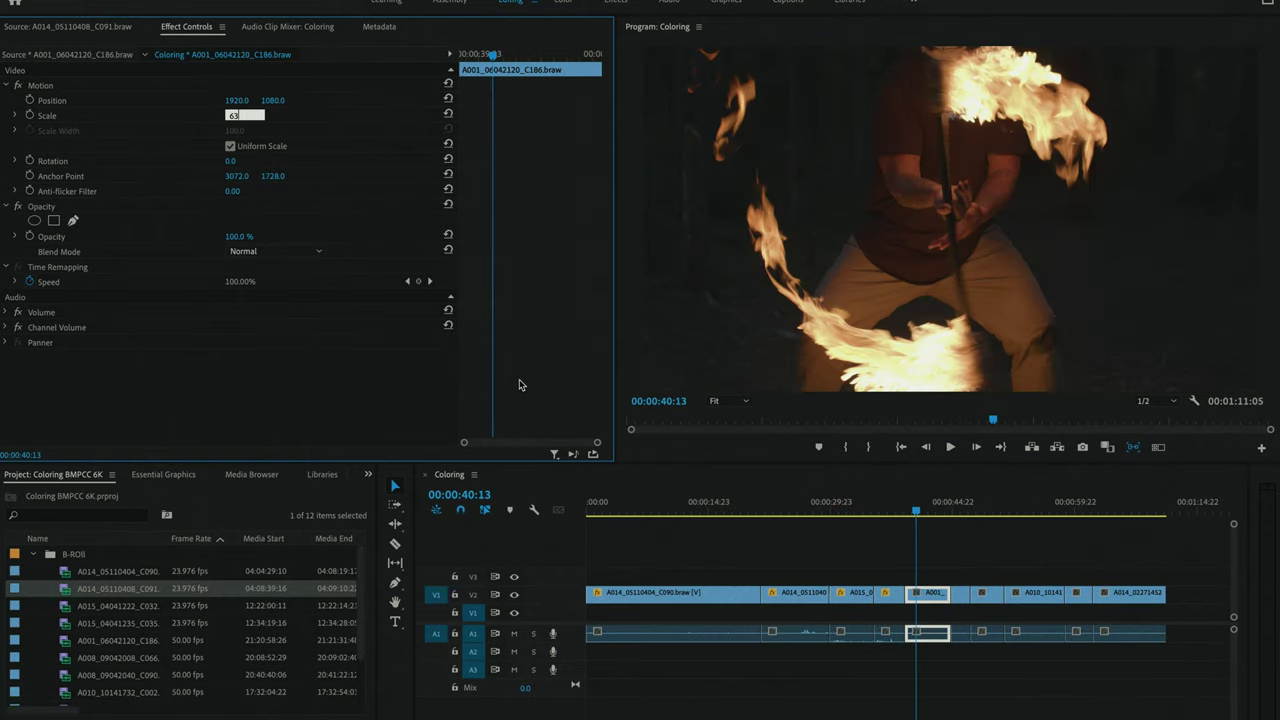
pyautogui.press('Return')
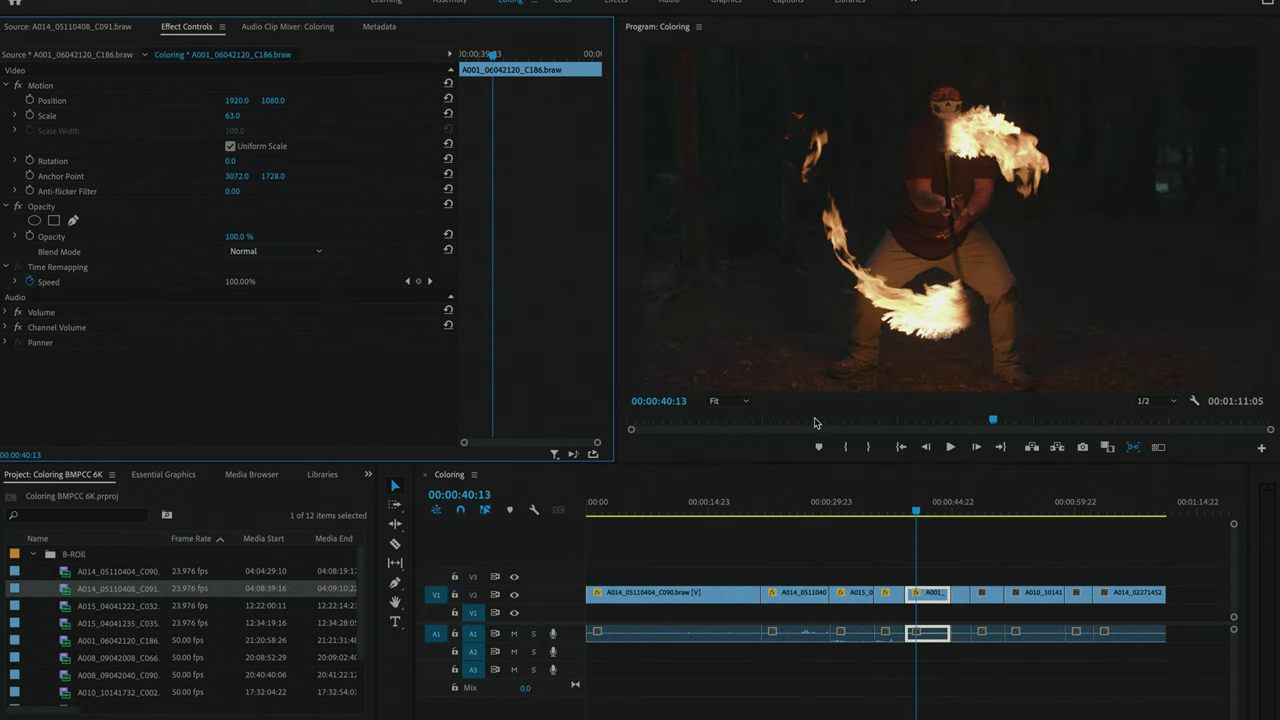
# Reselect the fire-spinner clip and marquee-select the last clips of the sequence
pyautogui.click(945, 551)
pyautogui.click(928, 591)
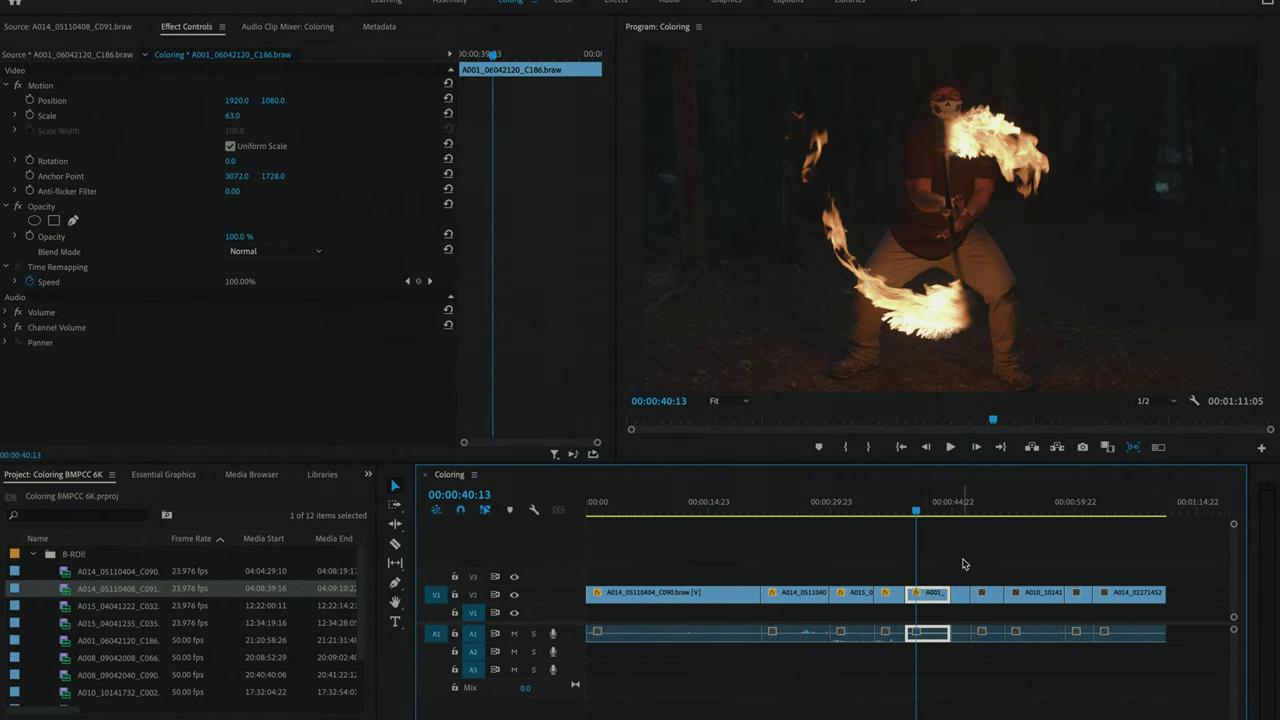
pyautogui.moveTo(962, 559); pyautogui.dragTo(1125, 598)
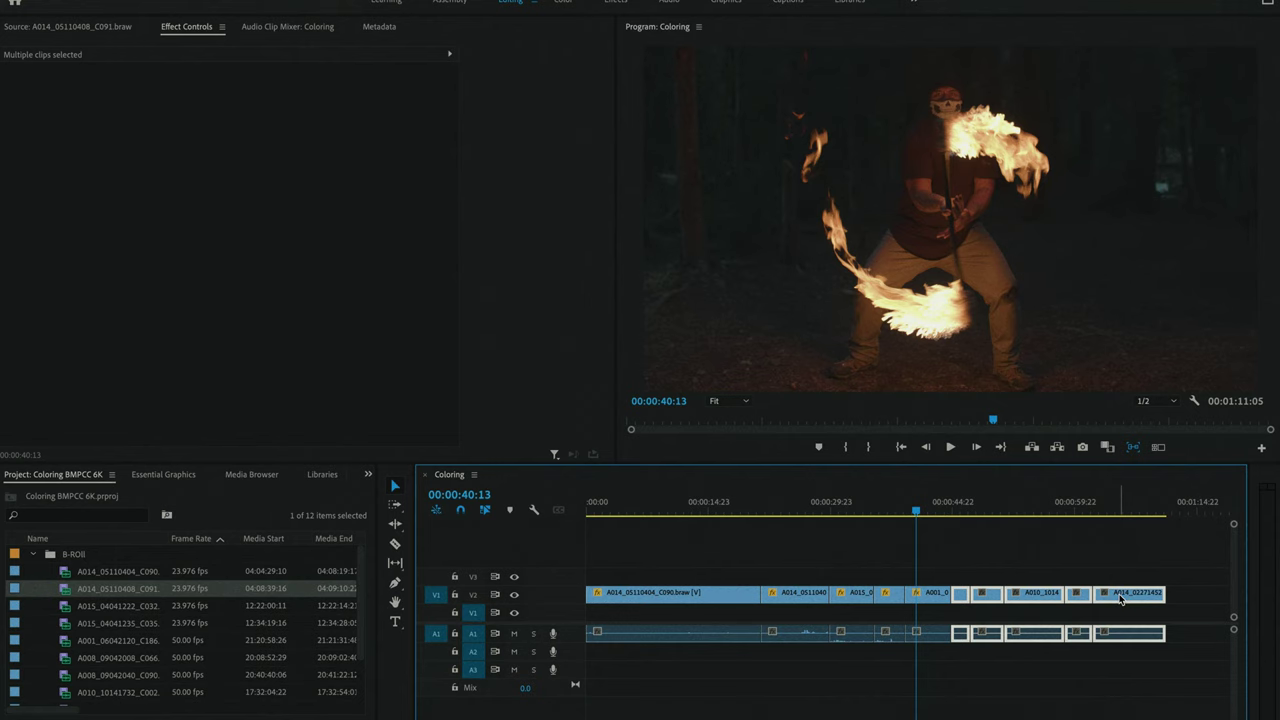
# Paste the copied Motion attributes onto the selected clips
pyautogui.rightClick(1120, 598)
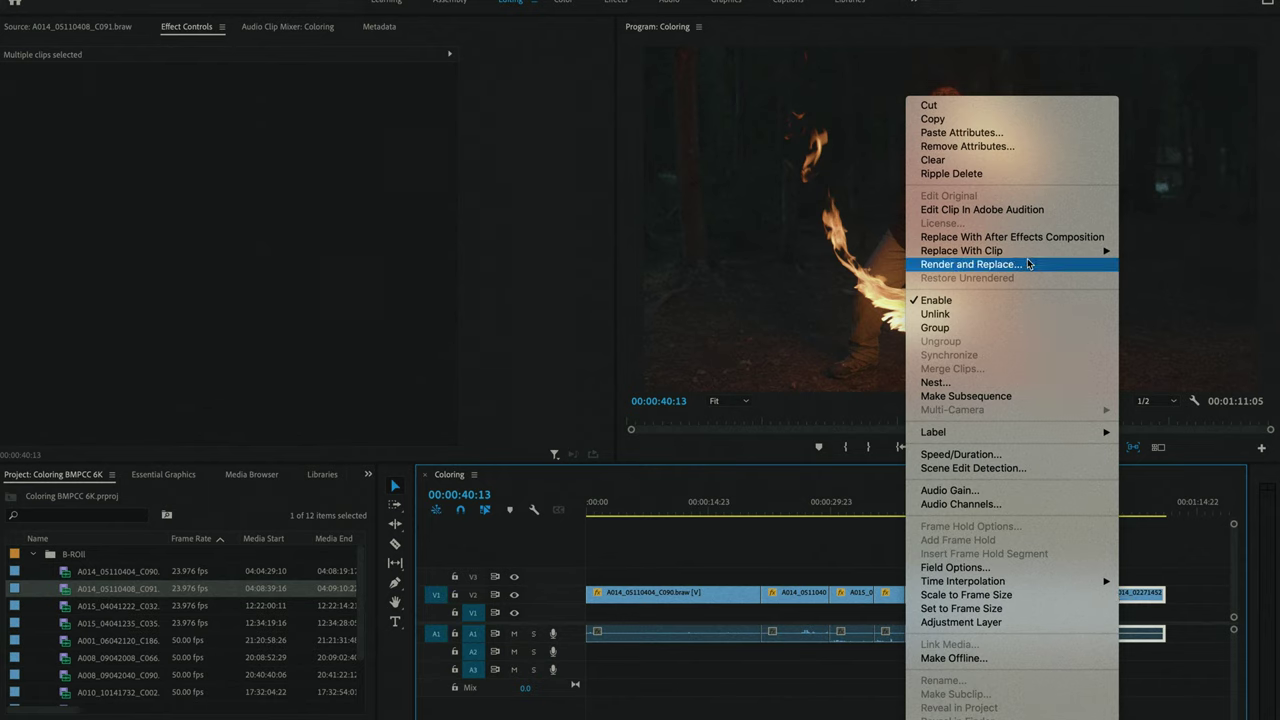
pyautogui.click(955, 132)
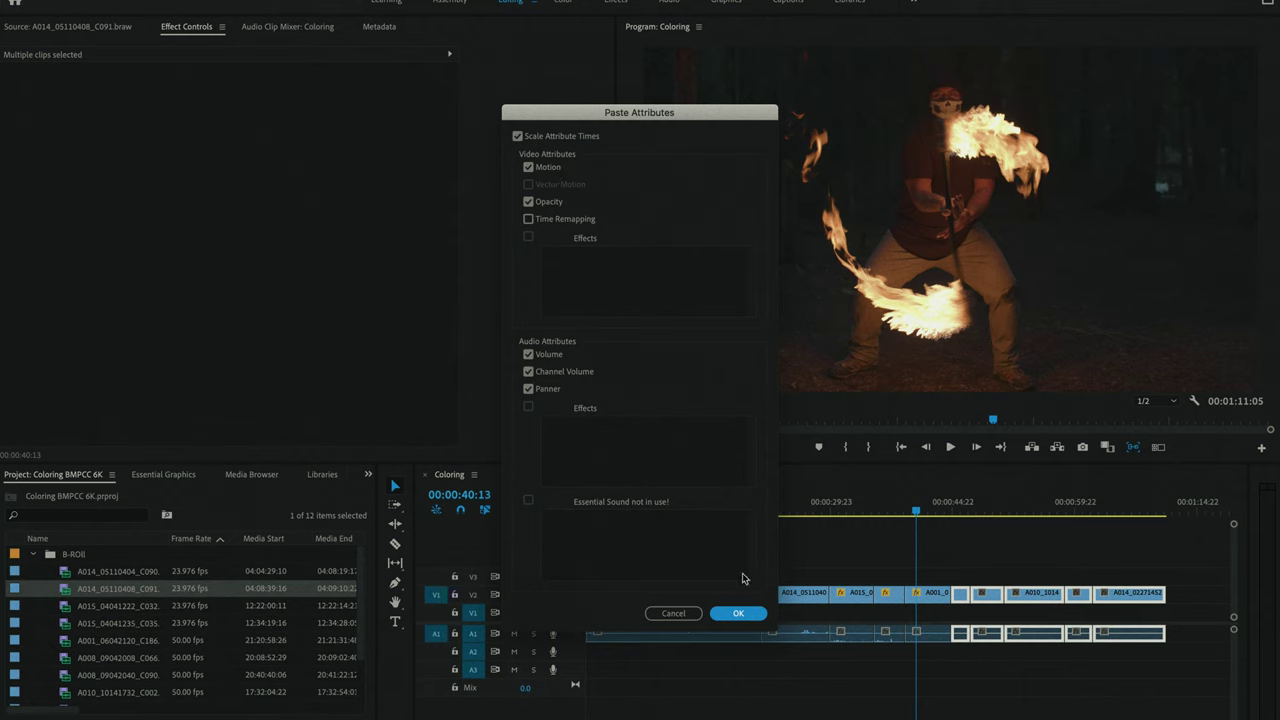
pyautogui.click(738, 613)
# Verify hiker clip A008_09042008_C066 reads scale 63, then view potato clip A015_04041222_C032's RAW settings
pyautogui.click(957, 505)
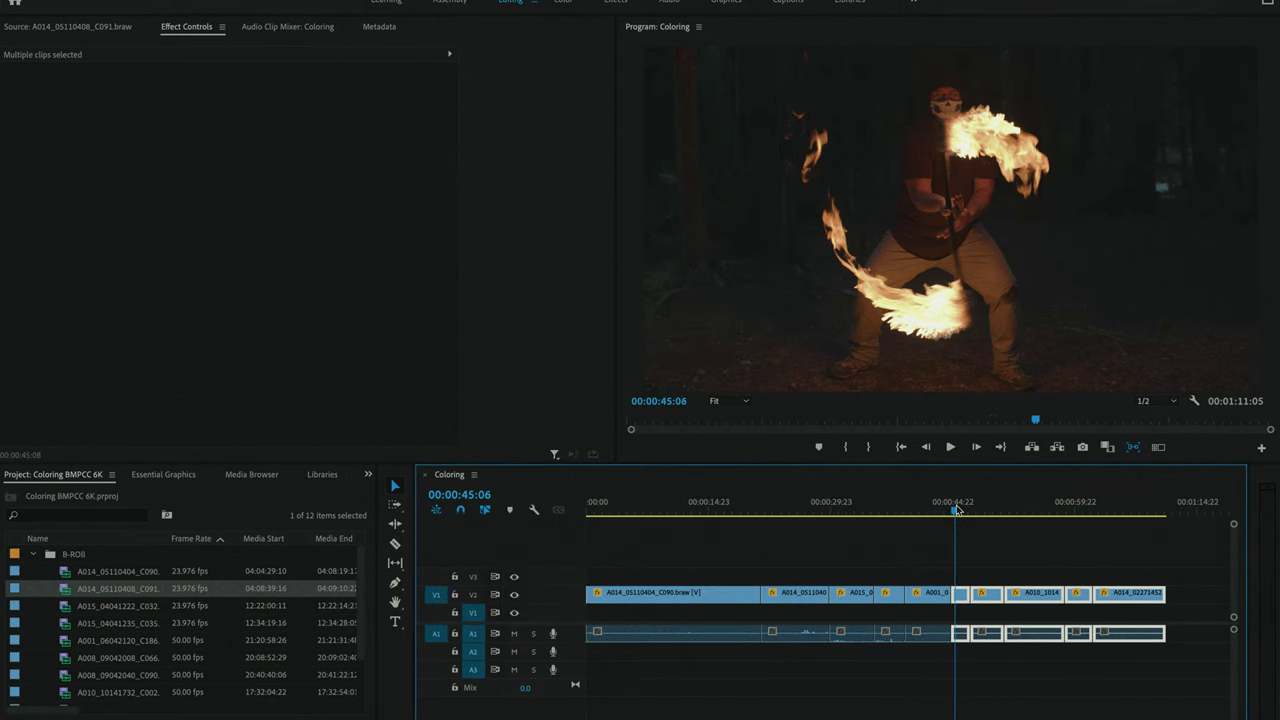
pyautogui.click(963, 593)
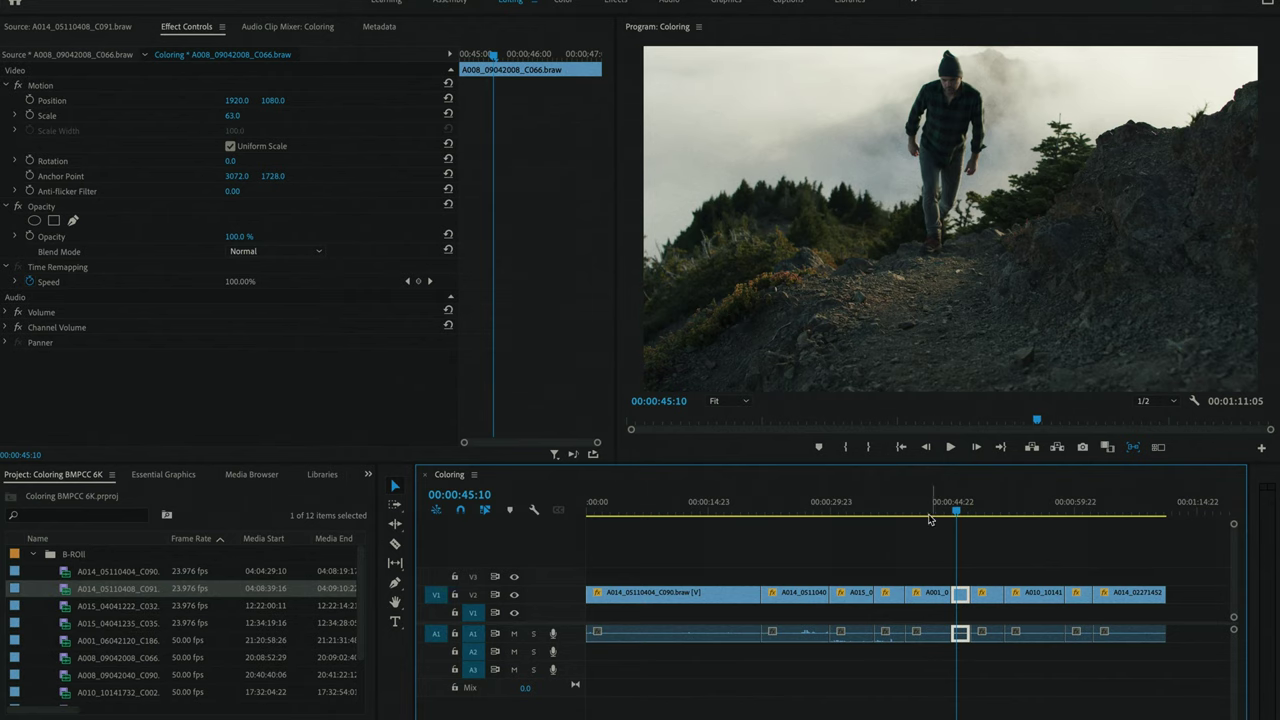
pyautogui.click(925, 506)
pyautogui.moveTo(925, 506); pyautogui.dragTo(850, 510)
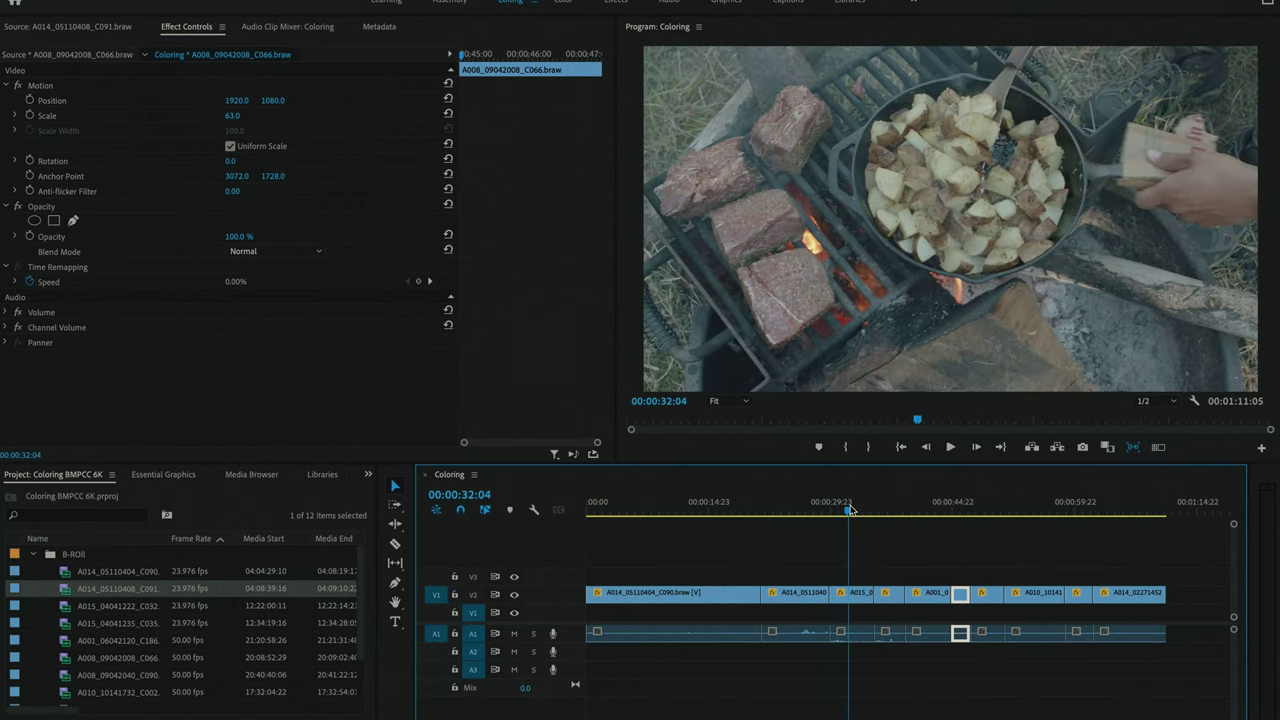
pyautogui.click(849, 594)
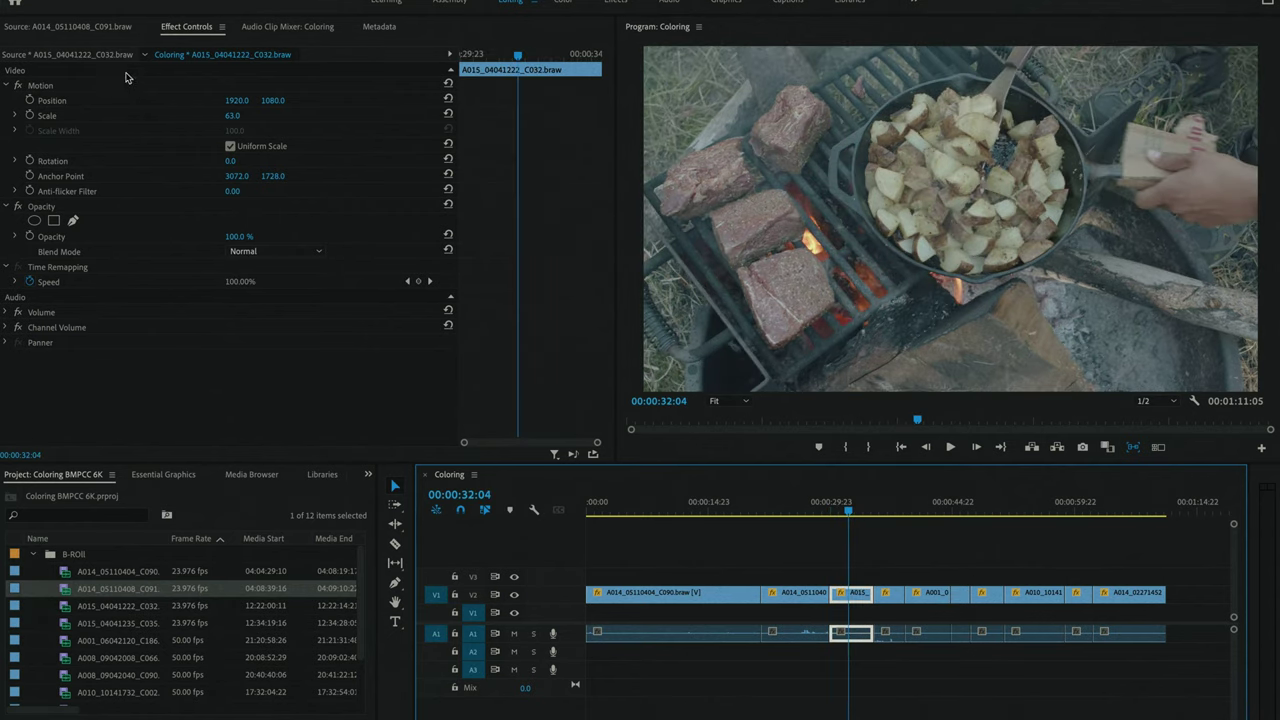
pyautogui.click(95, 54)
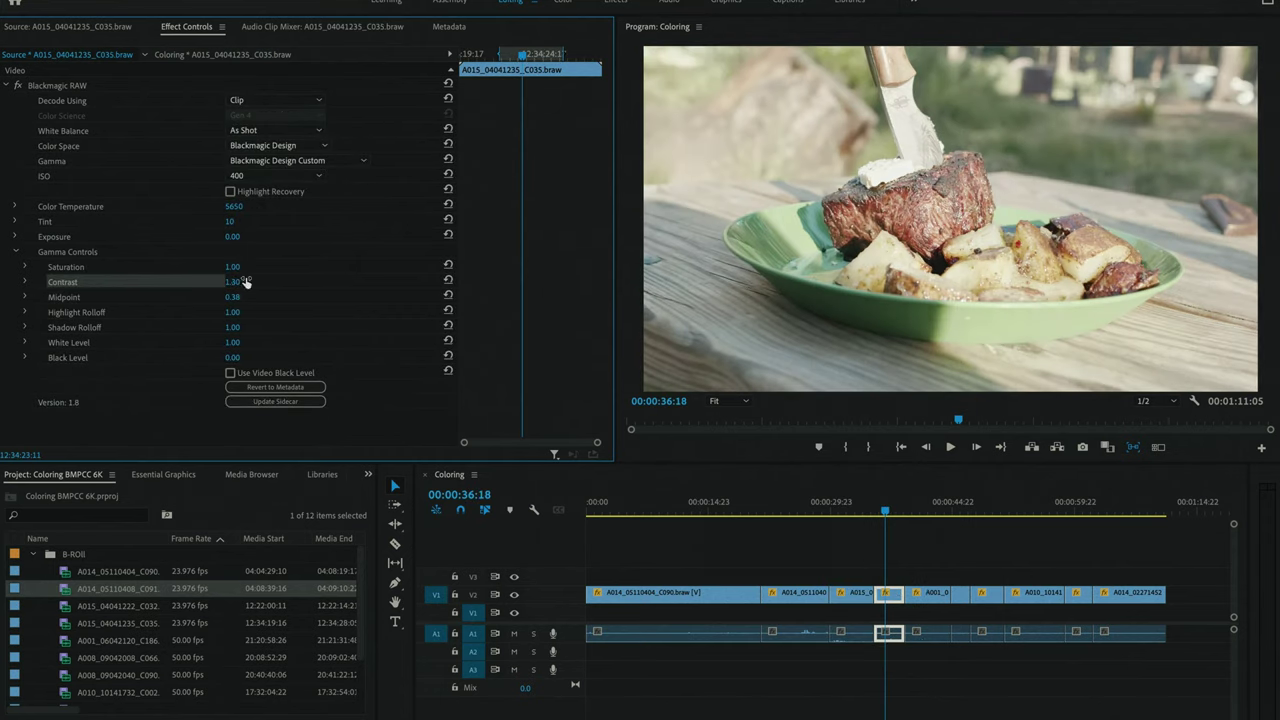
# Set steak clip C035's Color Temperature to 6300 K and its ISO to 160
pyautogui.click(233, 206)
pyautogui.write('6')
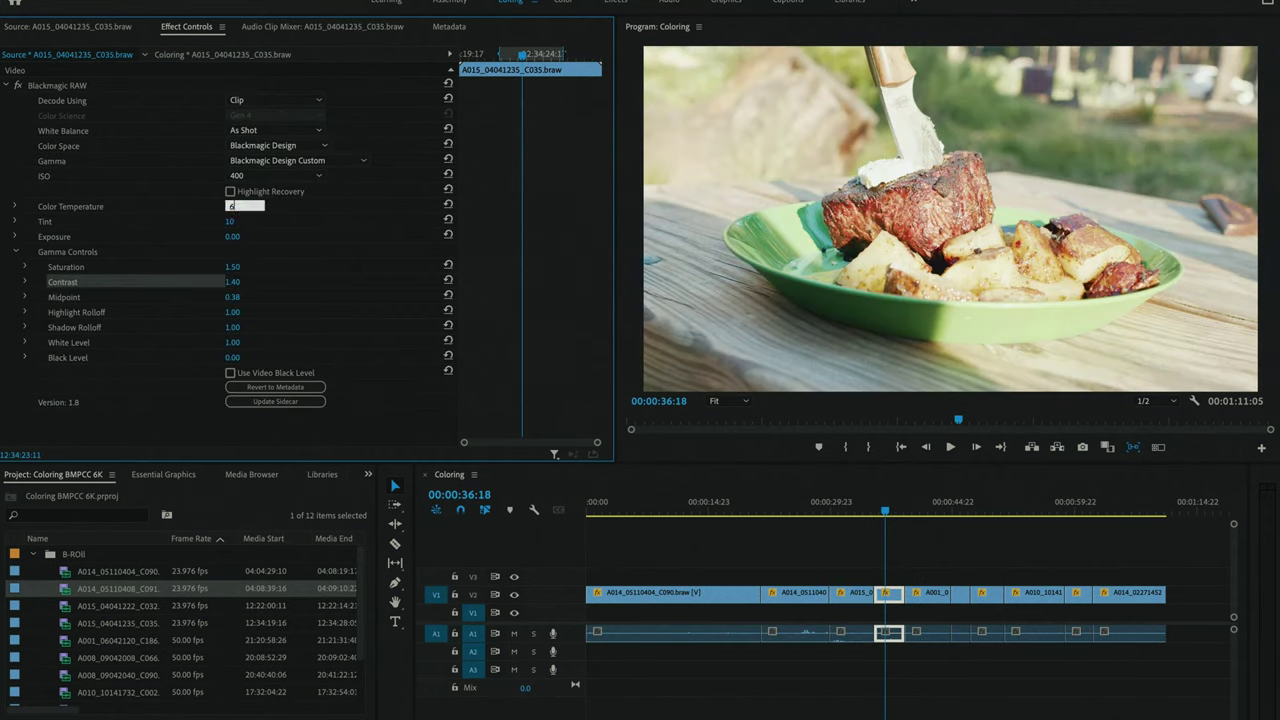
pyautogui.write('300')
pyautogui.press('Return')
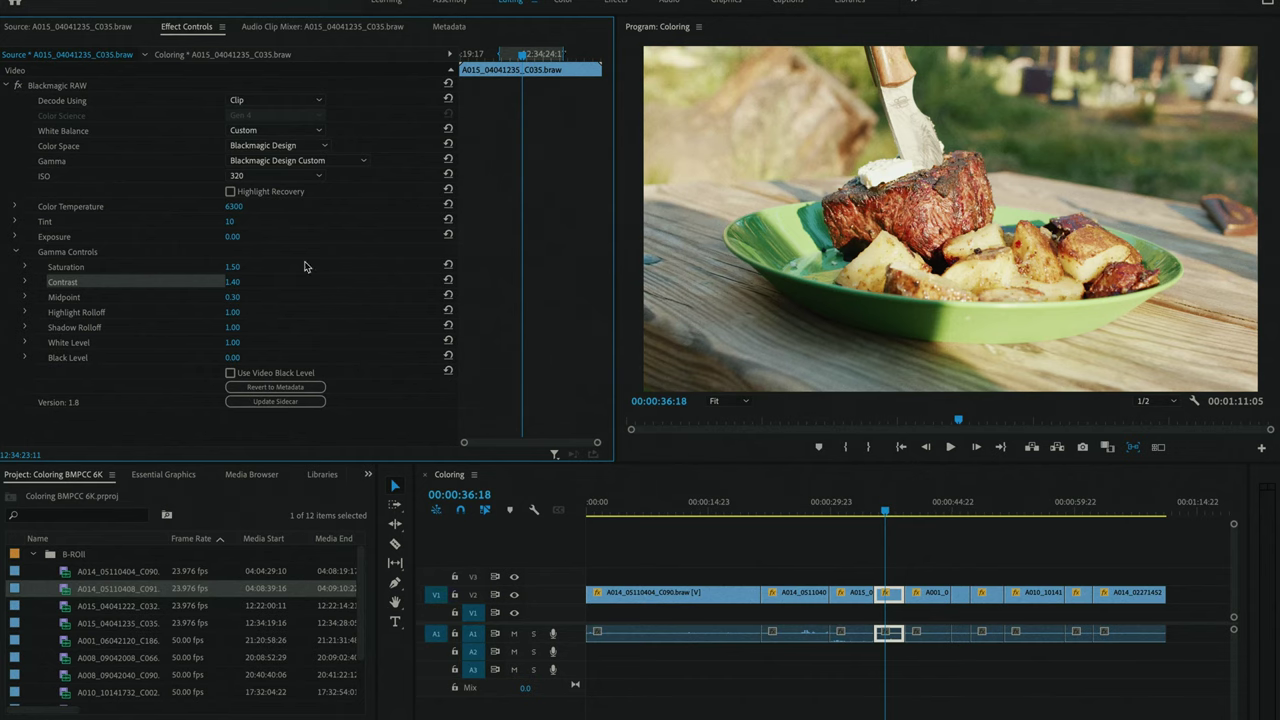
pyautogui.click(240, 176)
pyautogui.click(248, 189)
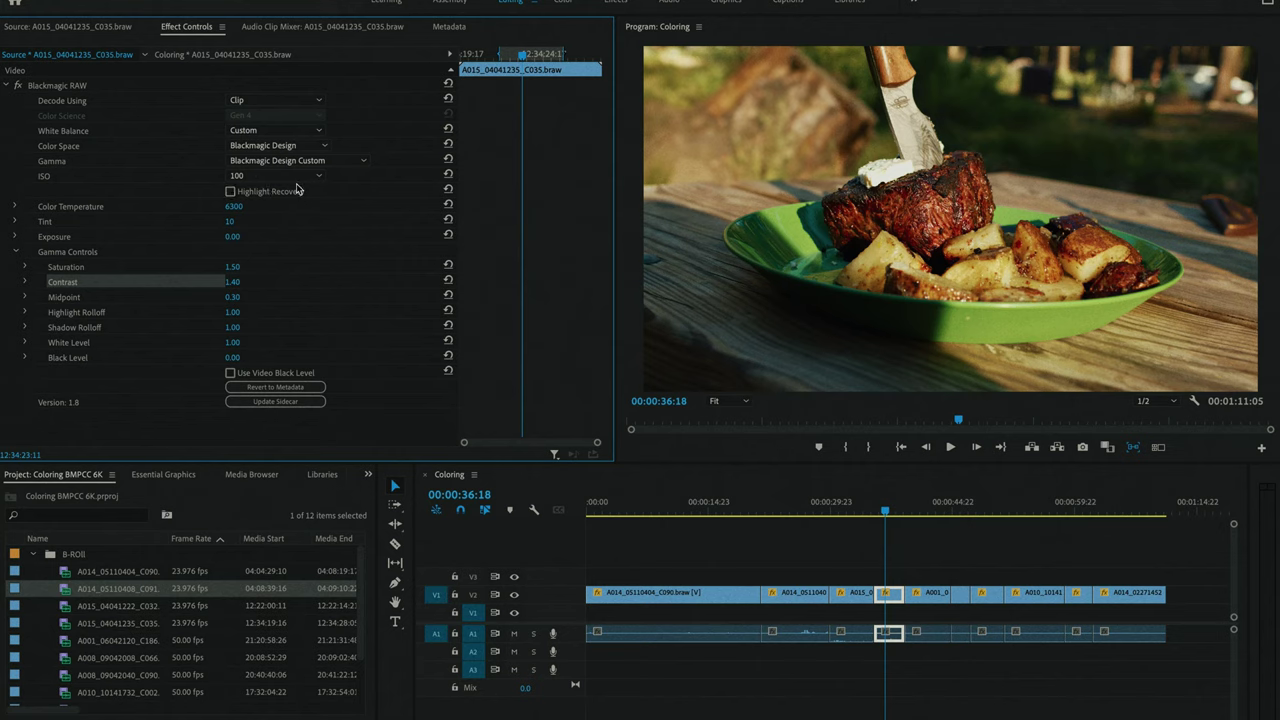
pyautogui.click(279, 177)
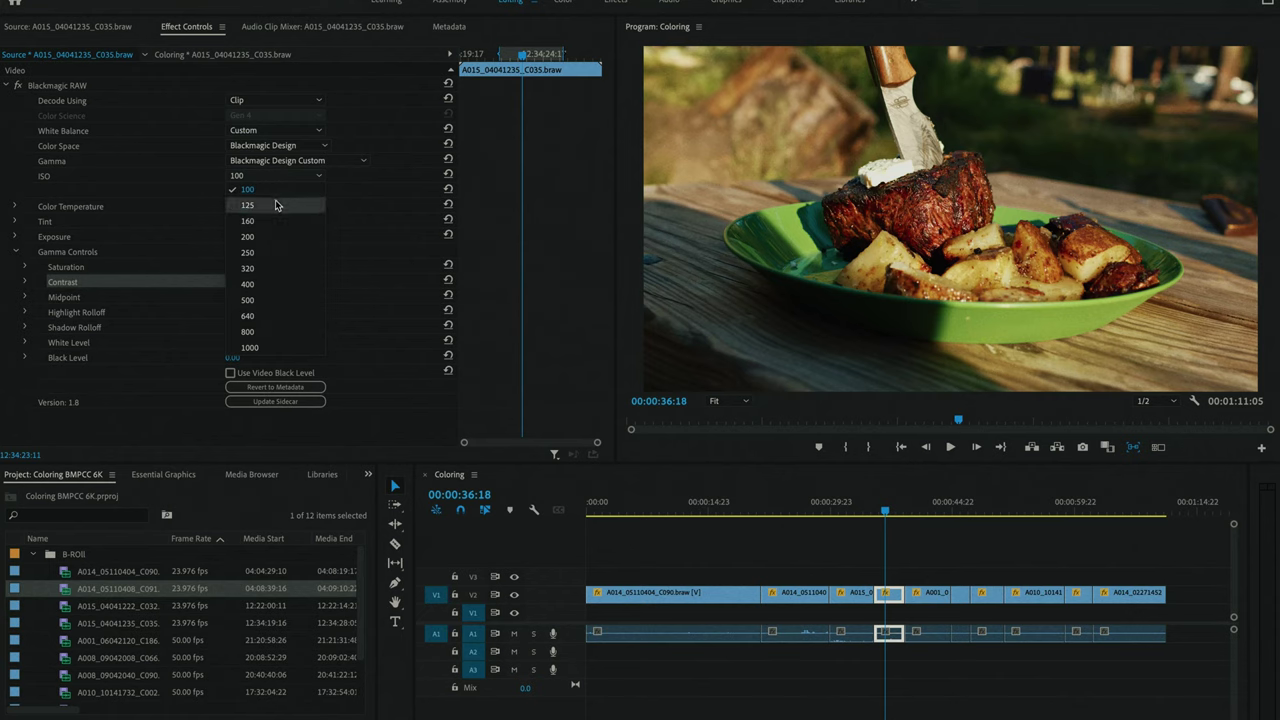
pyautogui.click(273, 221)
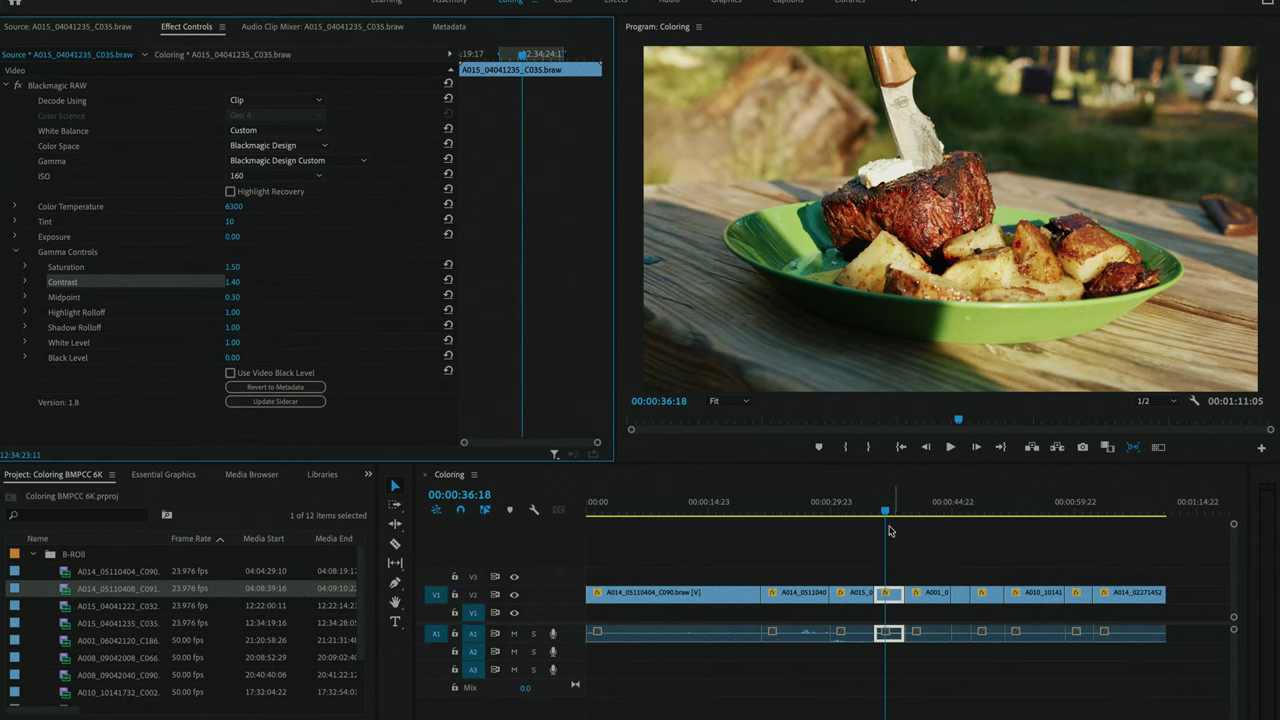
pyautogui.moveTo(890, 508); pyautogui.dragTo(931, 535)
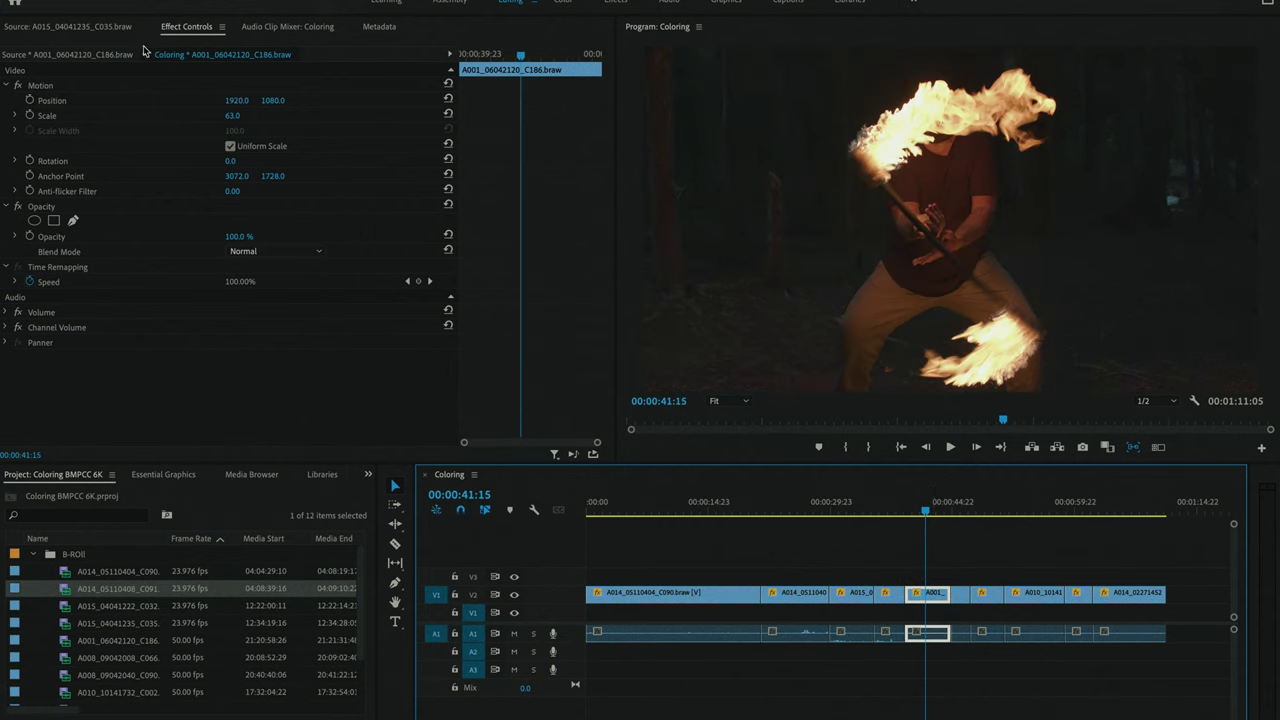
# Switch the fire clip's RAW decoding to Clip settings and set Contrast to 1.20
pyautogui.click(88, 54)
pyautogui.click(289, 100)
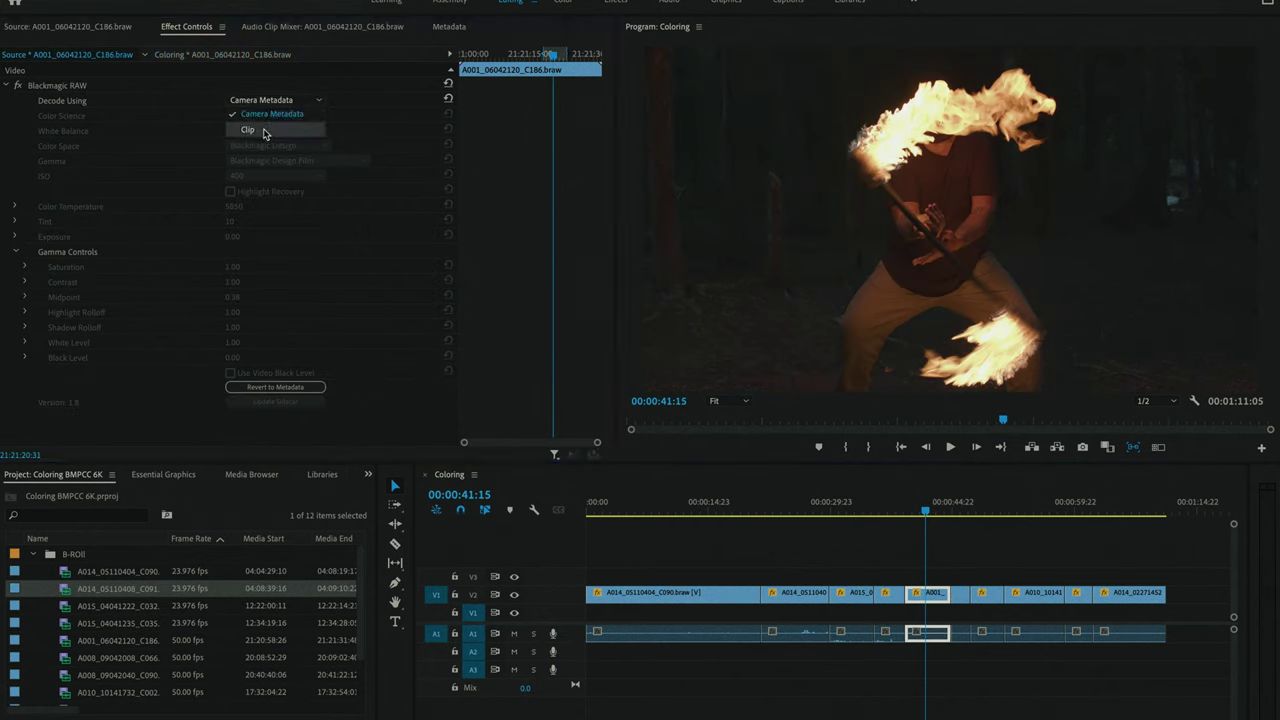
pyautogui.click(265, 131)
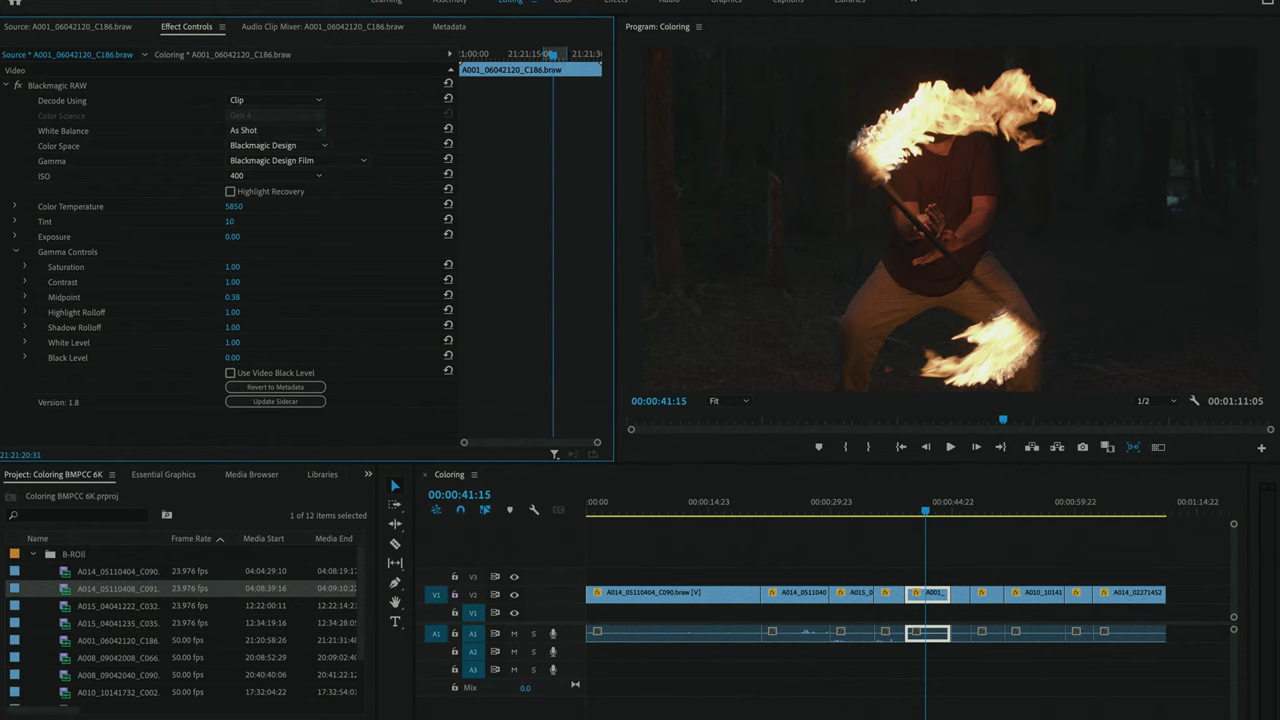
pyautogui.click(240, 281)
pyautogui.write('1.2')
pyautogui.press('Return')
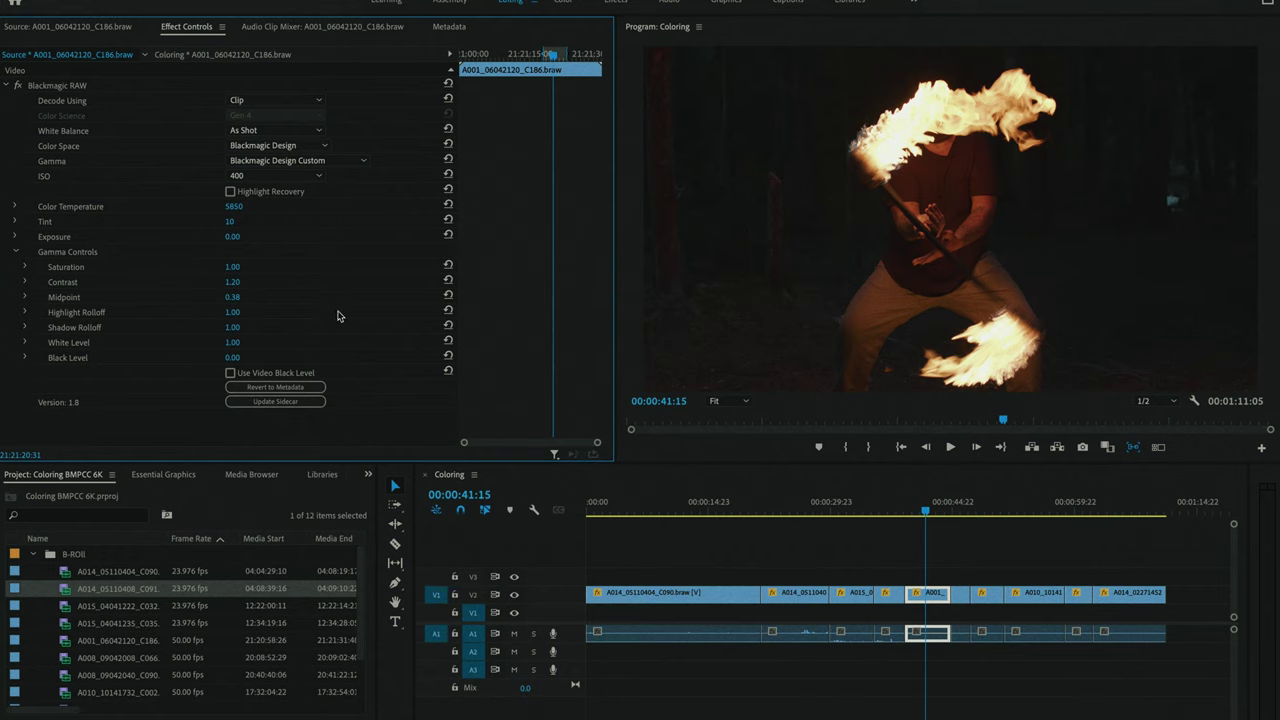
# Set Saturation 1.50, Midpoint 0.43 and ISO 500, then preview the following shots
pyautogui.click(243, 264)
pyautogui.write('1.5')
pyautogui.press('Return')
pyautogui.click(232, 297)
pyautogui.write('0.43')
pyautogui.press('Return')
pyautogui.click(276, 175)
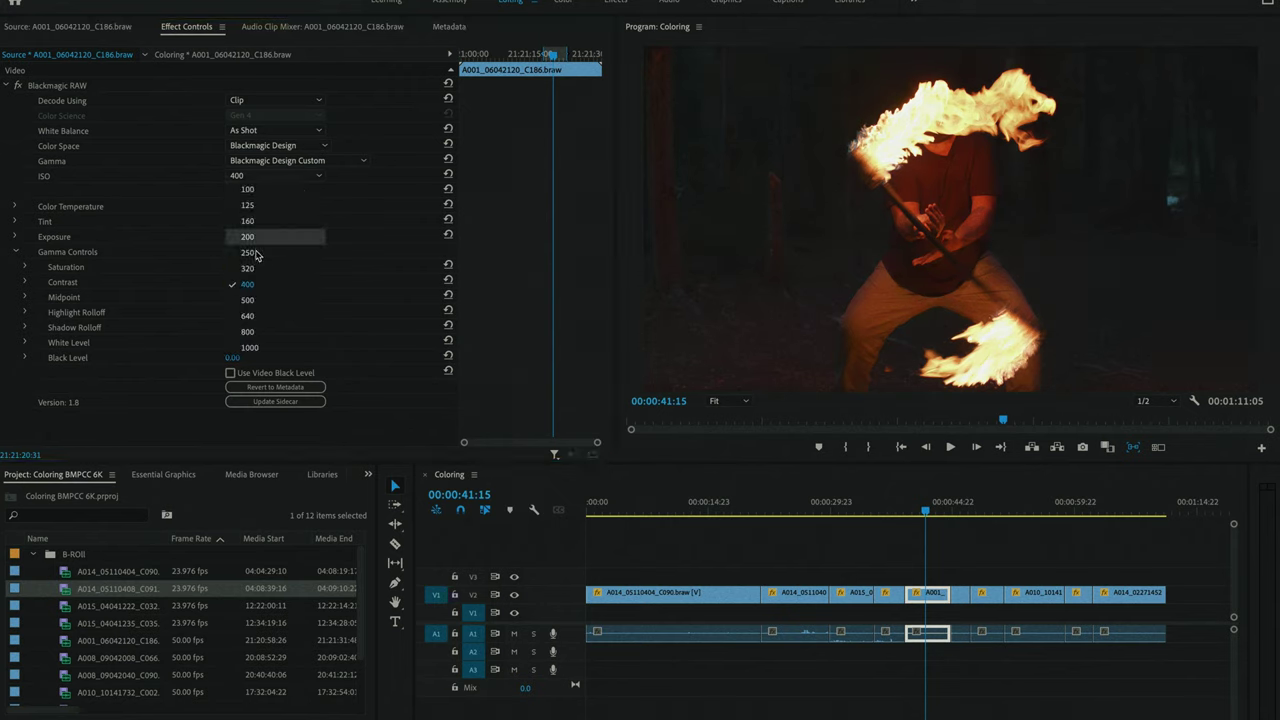
pyautogui.click(252, 300)
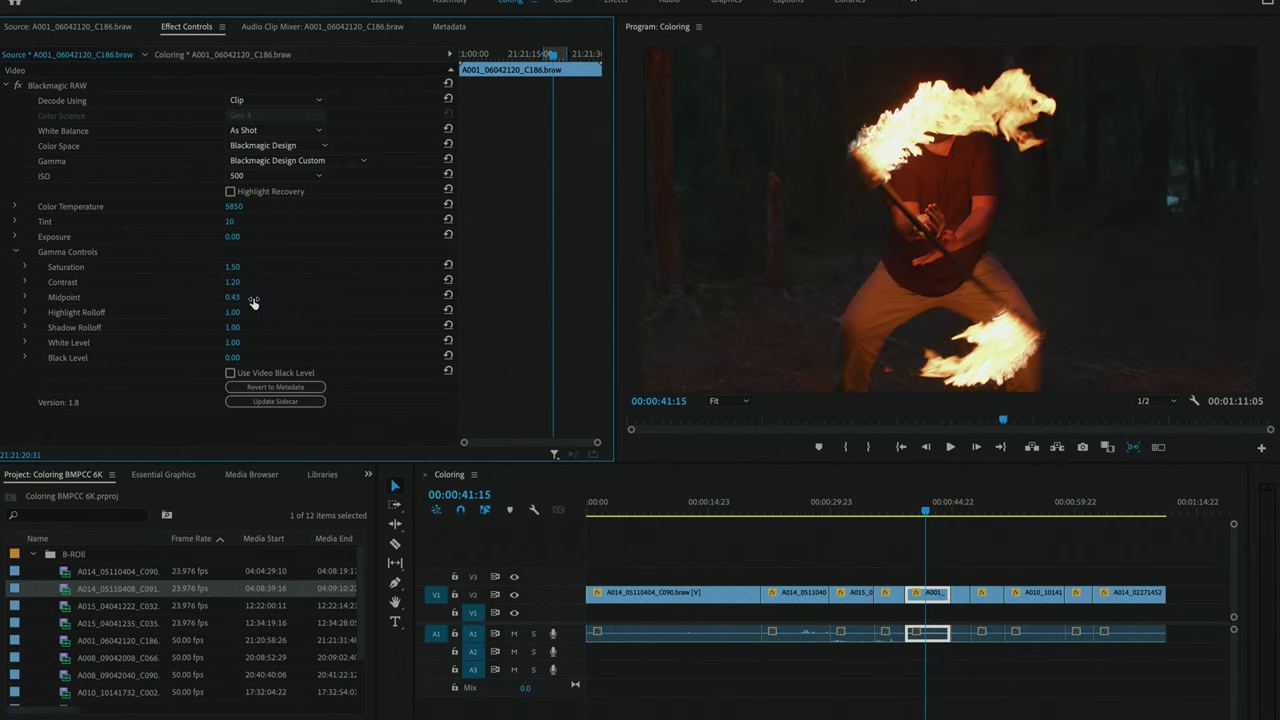
pyautogui.click(935, 512)
pyautogui.moveTo(935, 512); pyautogui.dragTo(962, 518)
# Inspect the current clip's Blackmagic RAW decode source options
pyautogui.click(114, 66)
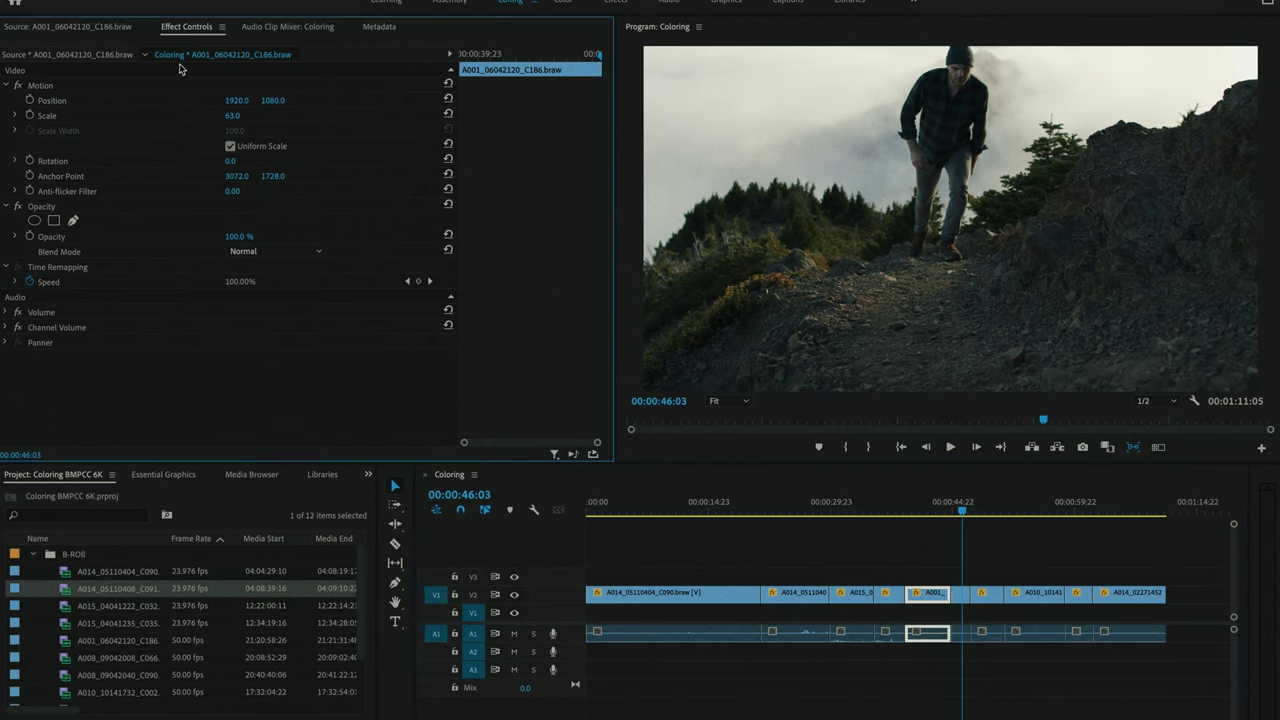
pyautogui.click(104, 56)
pyautogui.click(287, 100)
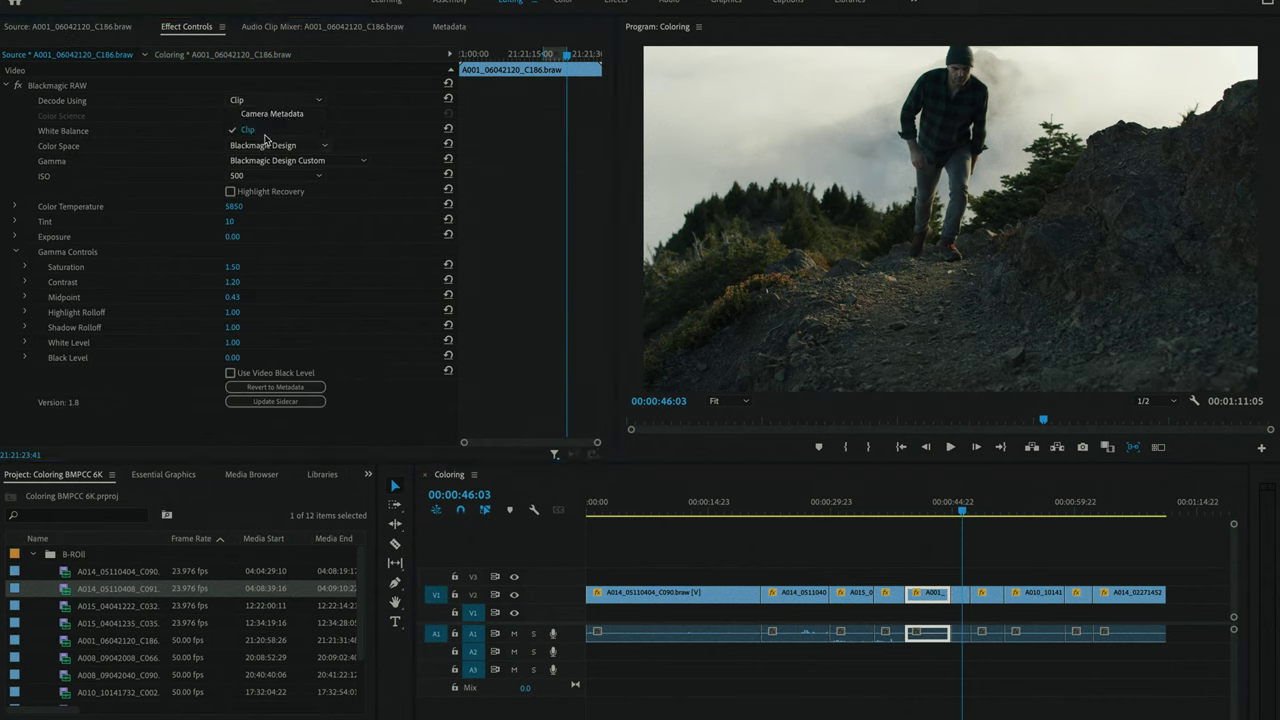
pyautogui.click(163, 167)
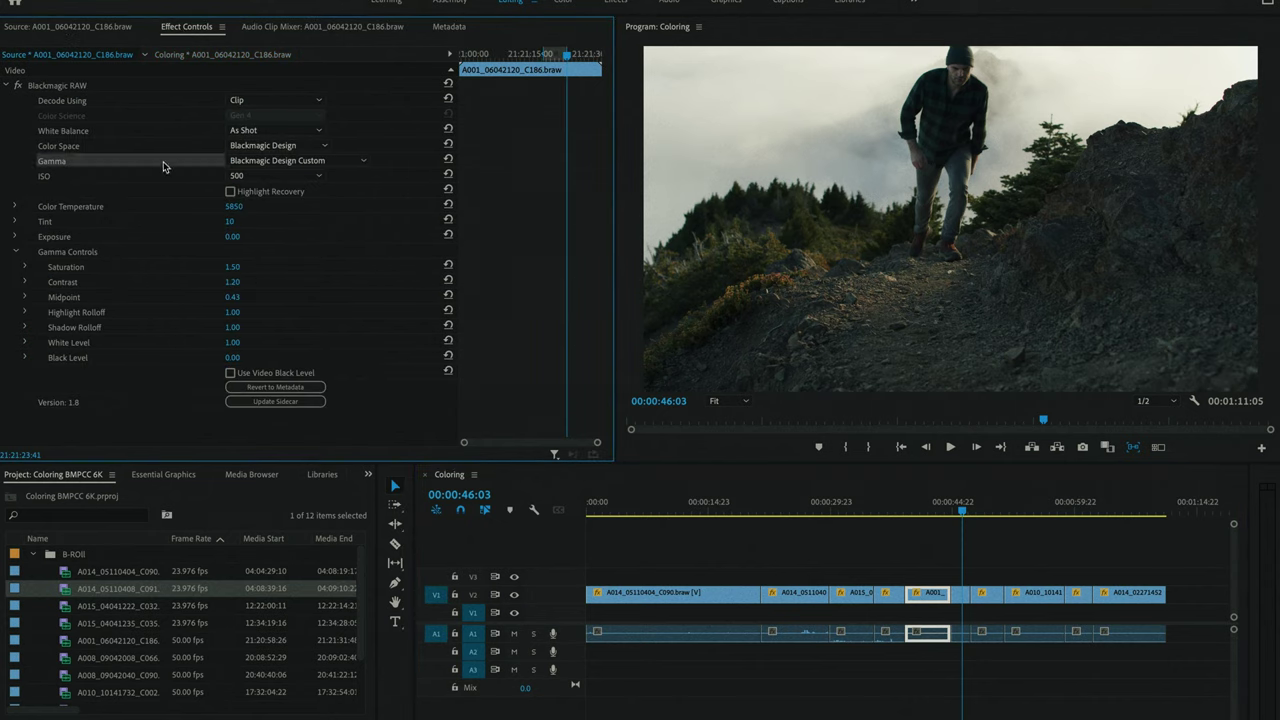
# Select clip A008_09042008_C066 and set its RAW to decode from Clip settings
pyautogui.click(962, 594)
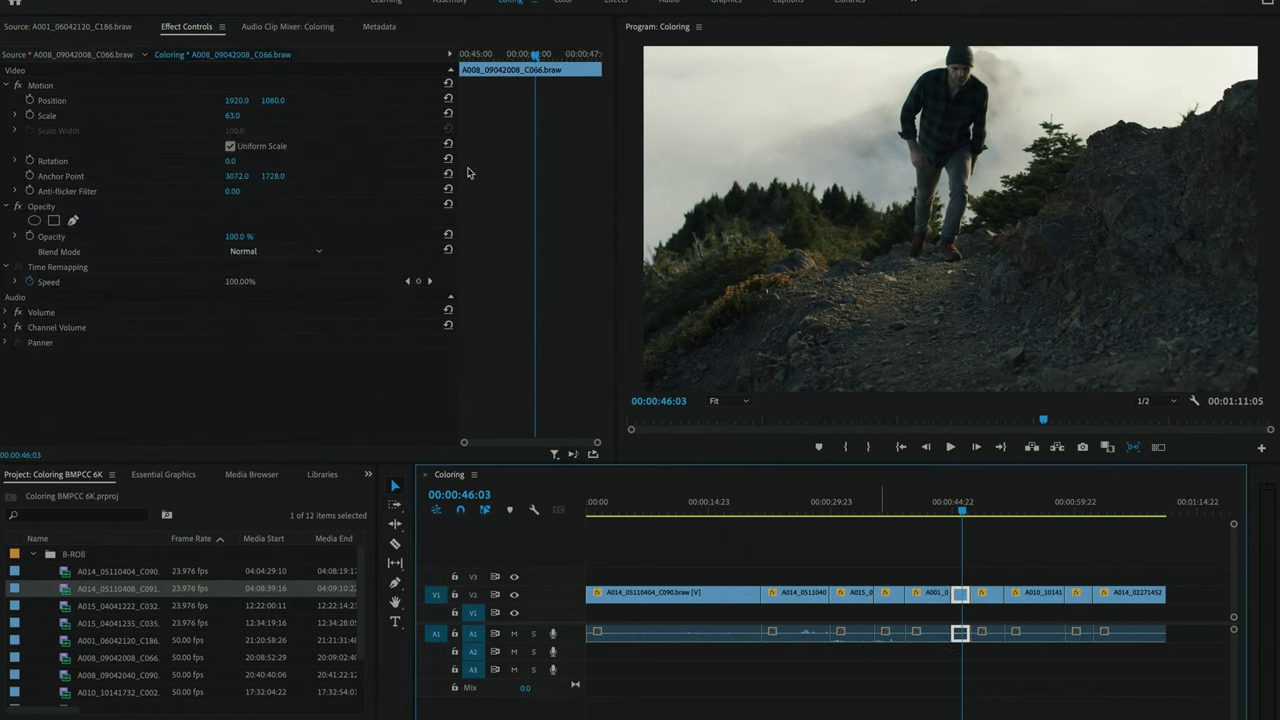
pyautogui.click(88, 56)
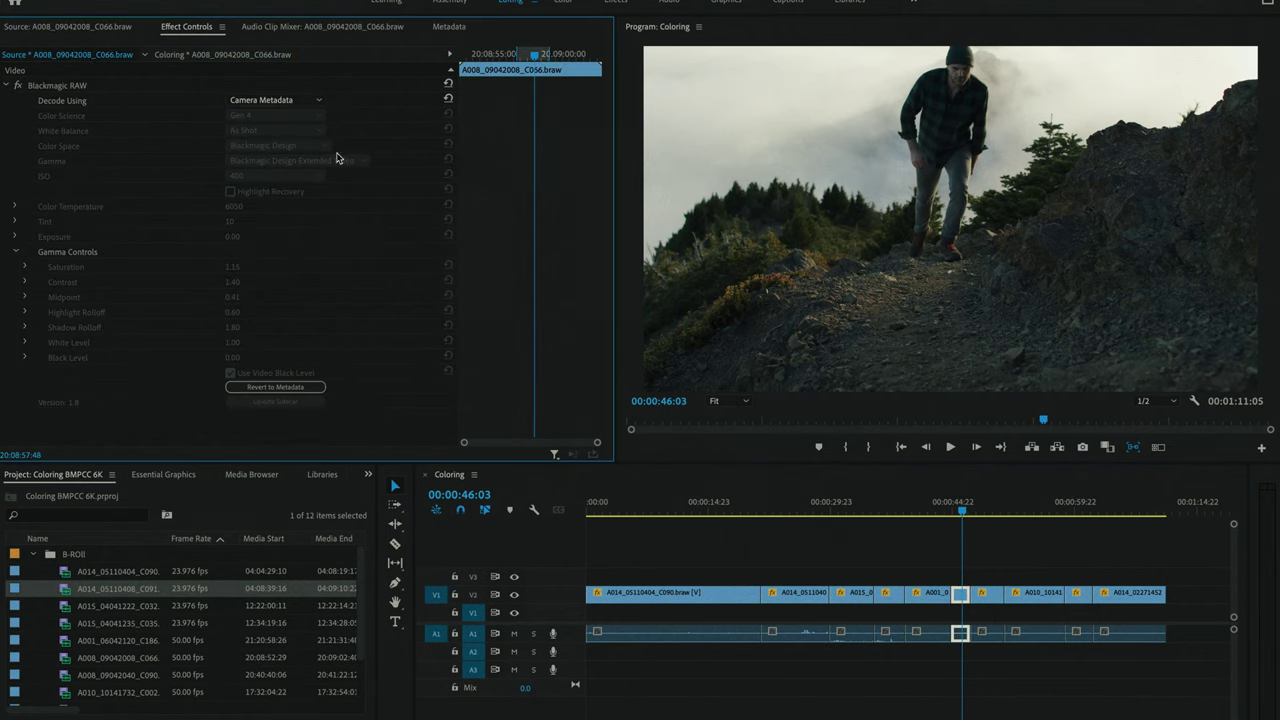
pyautogui.click(283, 101)
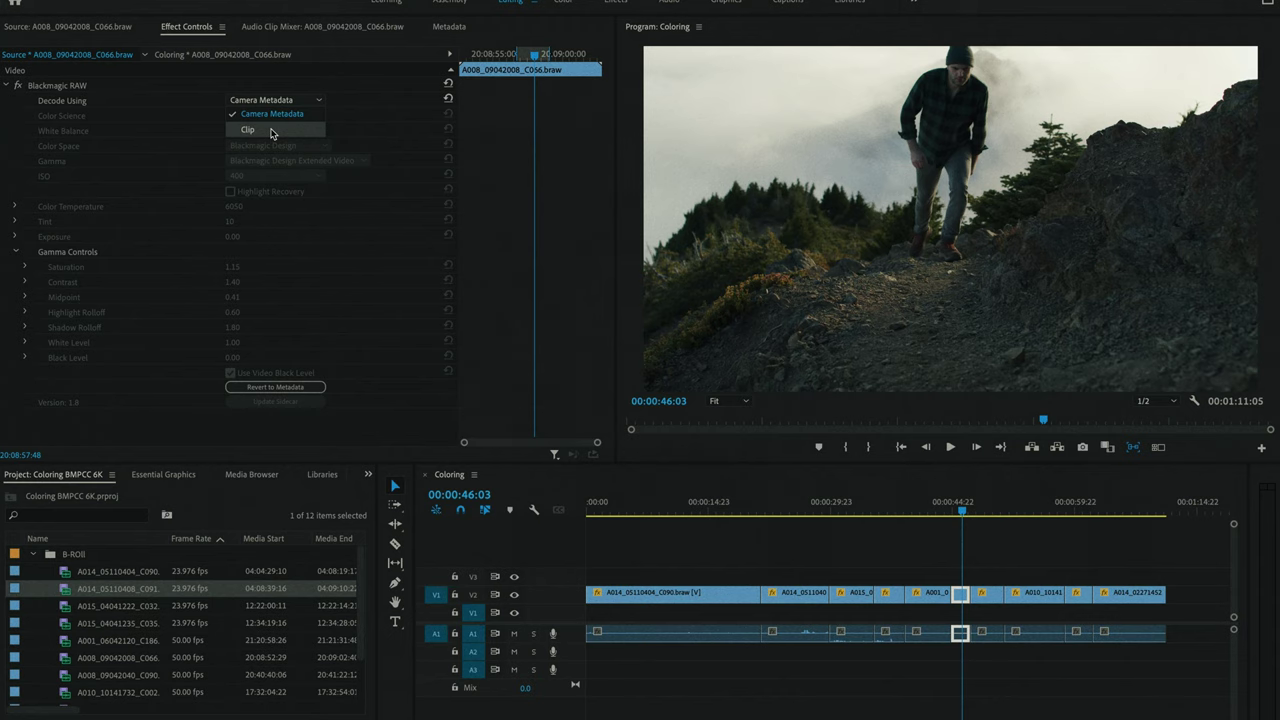
pyautogui.click(271, 130)
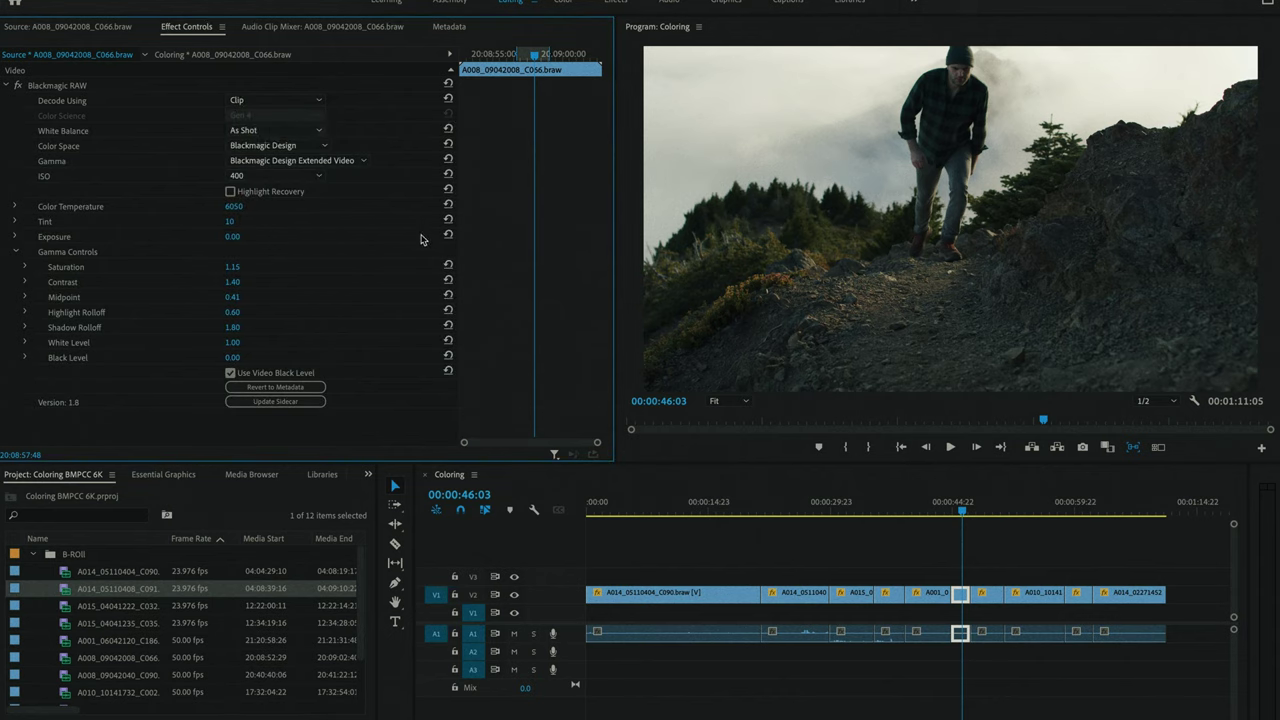
# Set the A008 clip's Saturation to 1.50 and Color Temperature to 6500
pyautogui.click(240, 280)
pyautogui.click(247, 266)
pyautogui.write('1.5')
pyautogui.press('Return')
pyautogui.click(234, 206)
pyautogui.write('6500')
pyautogui.press('Return')
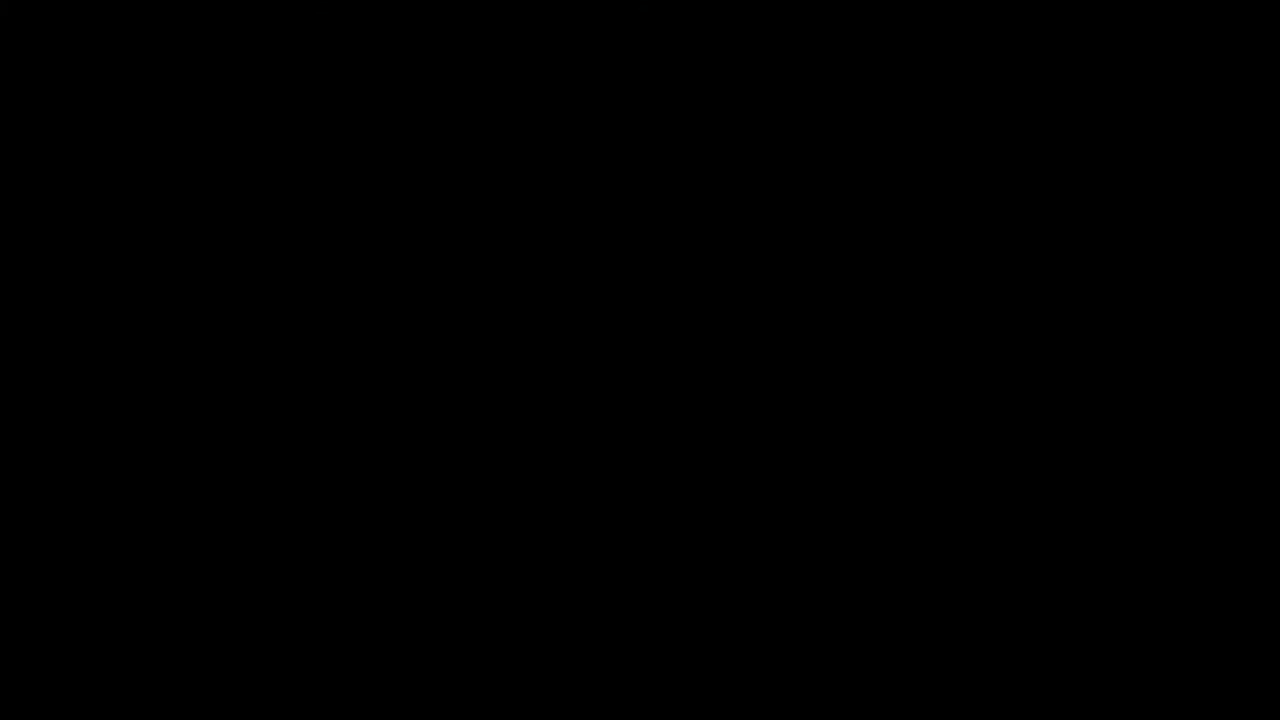
# Decode A008_09042040_C090 from Clip settings with Contrast 1.30, Saturation 1.5 and Midpoint 0.45
pyautogui.click(275, 100)
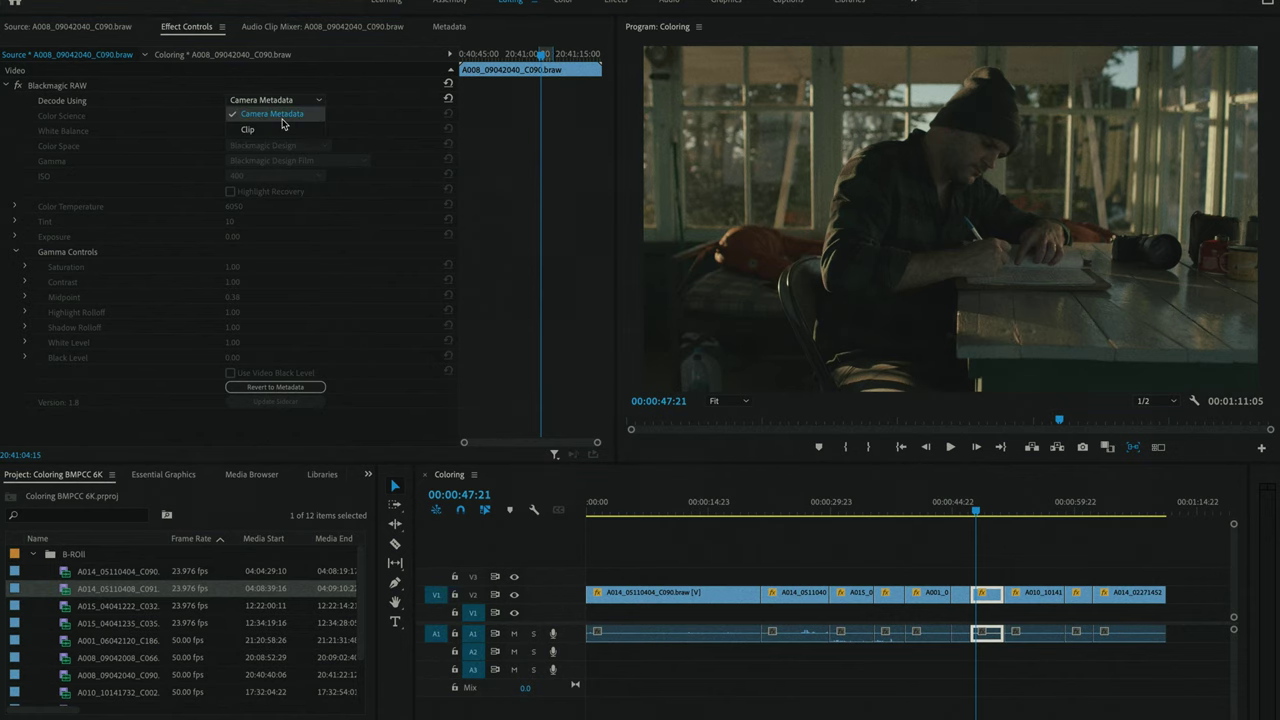
pyautogui.click(273, 130)
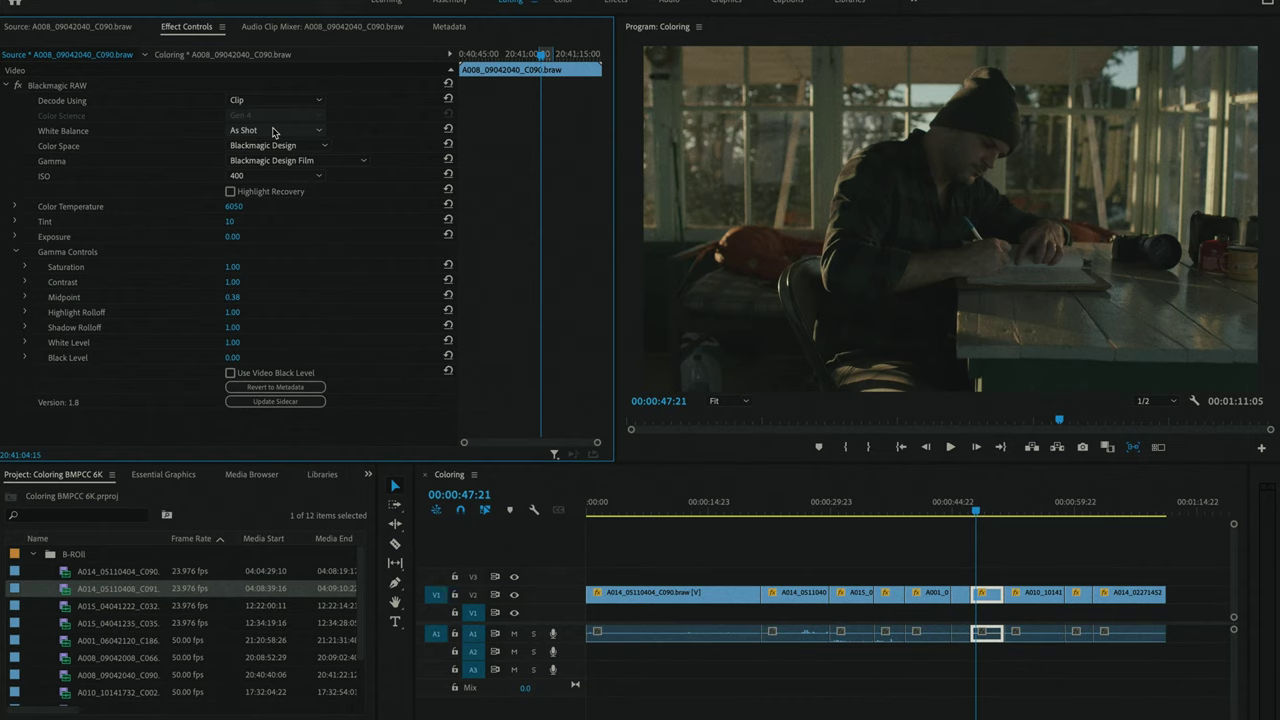
pyautogui.click(240, 281)
pyautogui.write('1.3')
pyautogui.press('Return')
pyautogui.click(232, 267)
pyautogui.write('1.5')
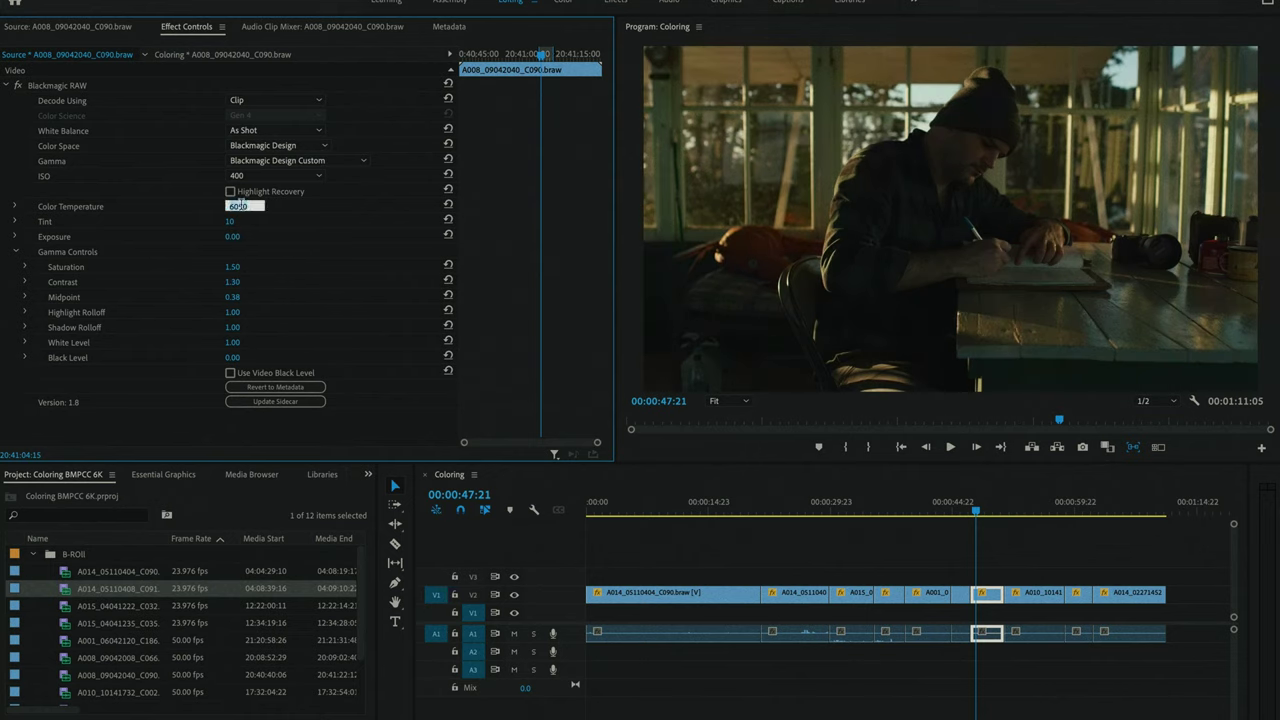
pyautogui.click(244, 294)
pyautogui.write('.45')
pyautogui.press('Return')
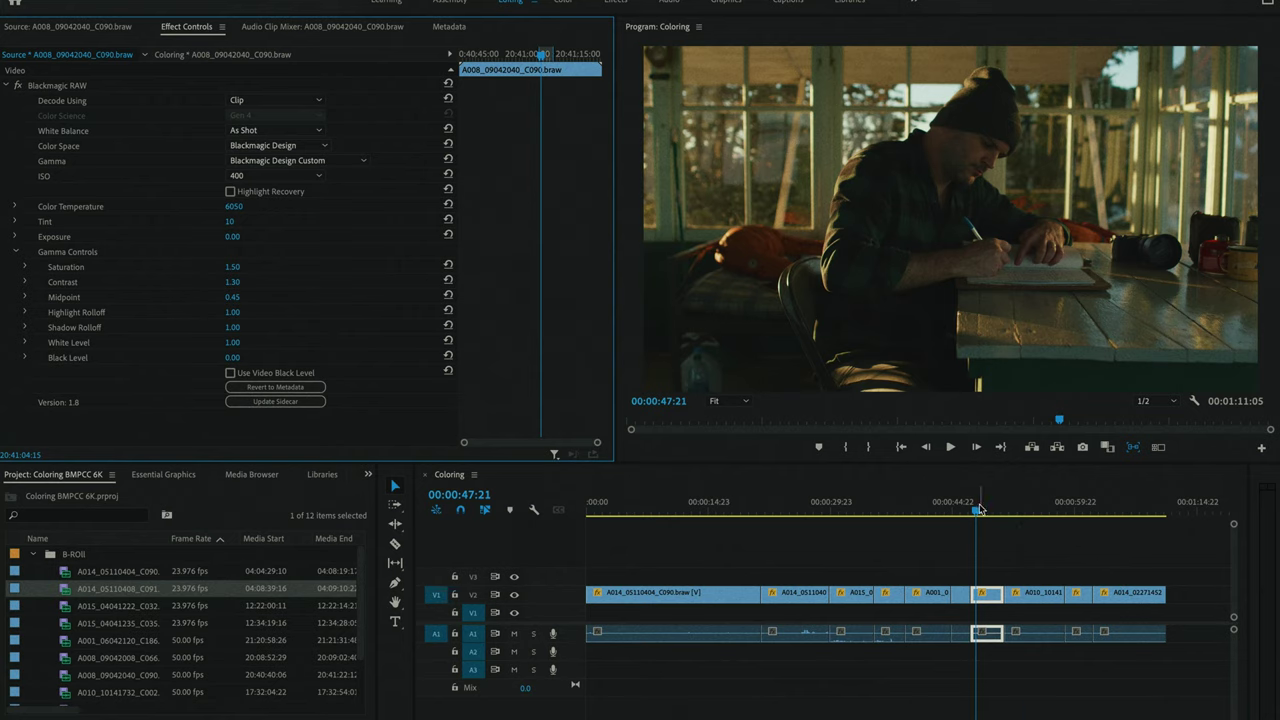
# On clip A010_10141732_C002, raise Saturation to 1.50 and keep Midpoint at 0.38
pyautogui.moveTo(980, 509); pyautogui.dragTo(1024, 509)
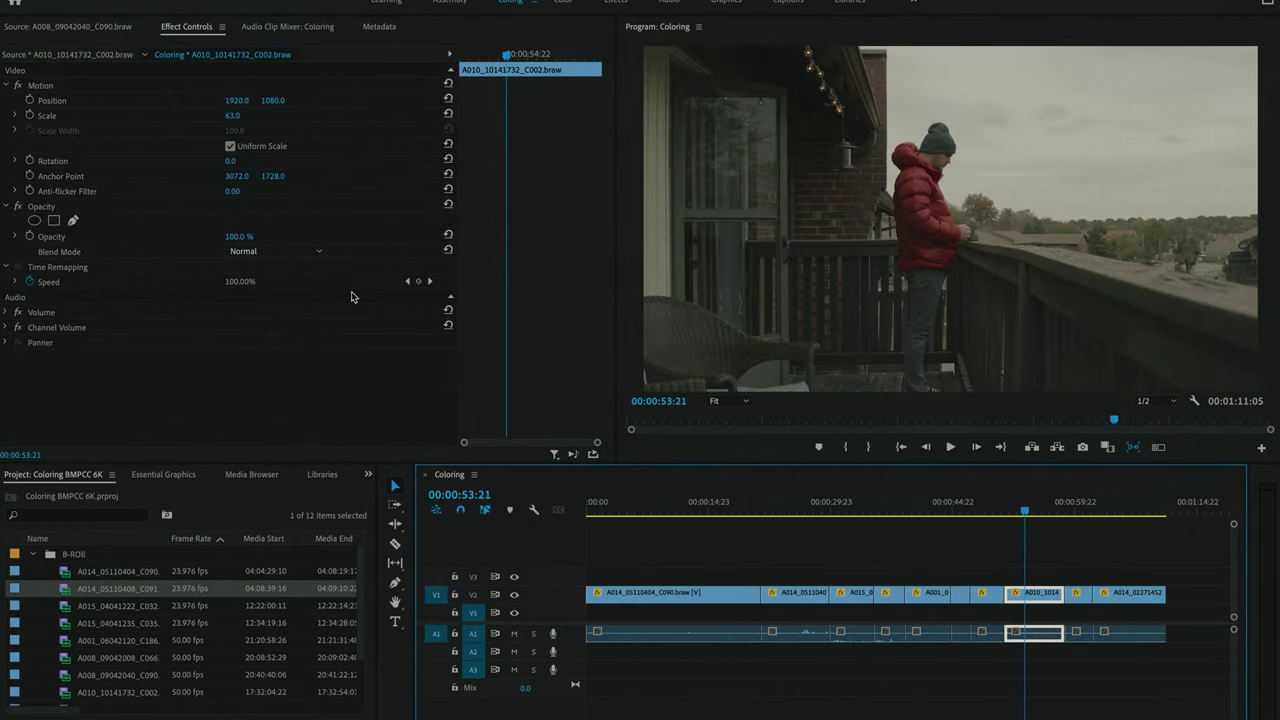
pyautogui.press('f')
pyautogui.moveTo(232, 267); pyautogui.dragTo(250, 267)
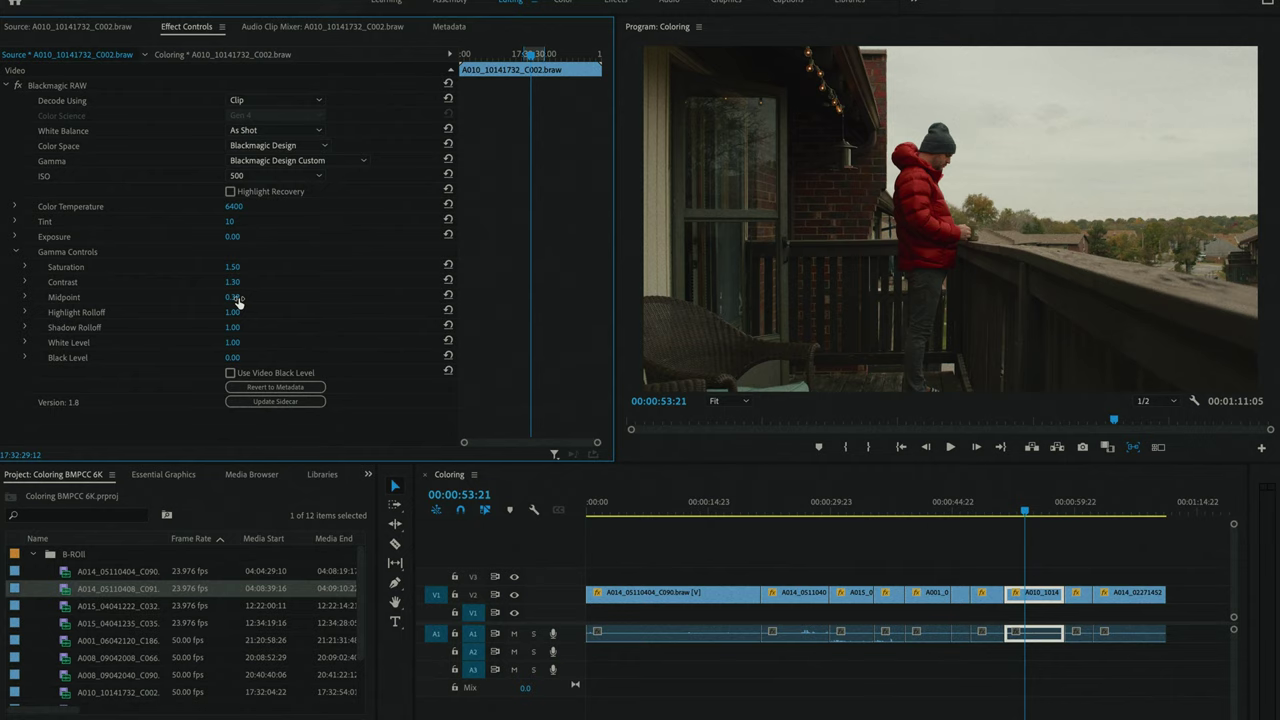
pyautogui.click(236, 298)
pyautogui.press('Return')
pyautogui.click(1072, 510)
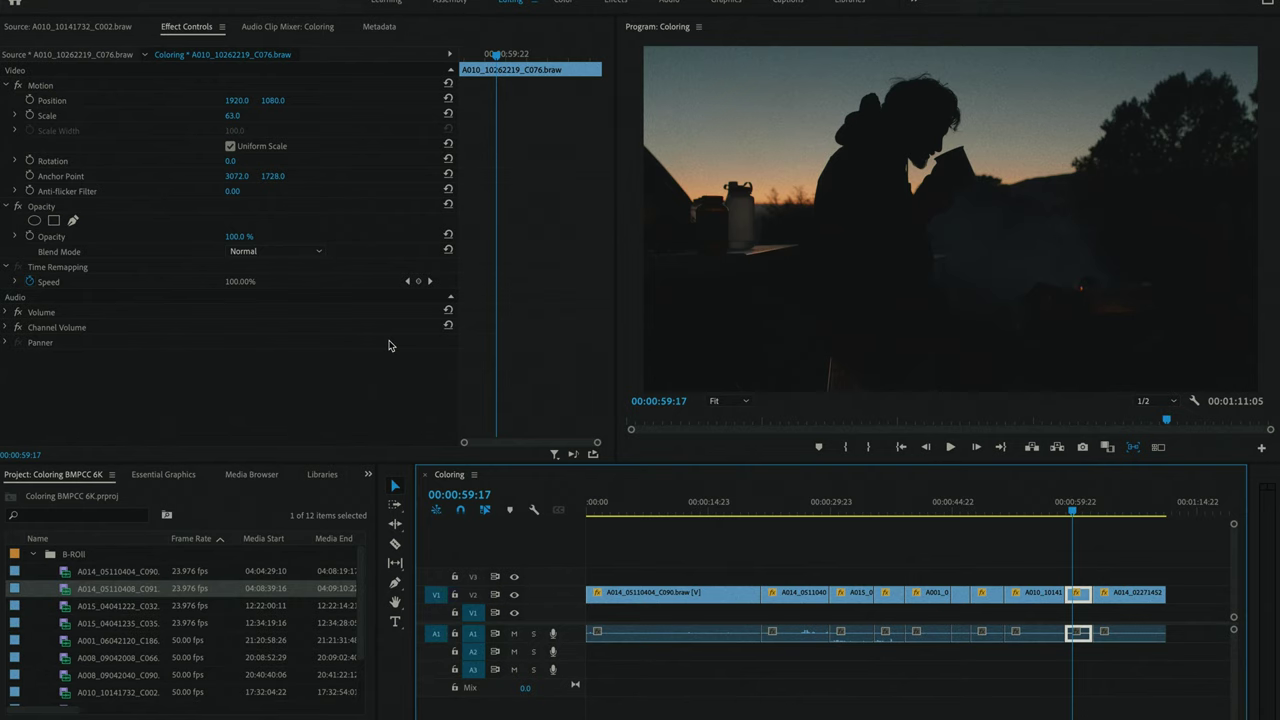
# Decode the sunset clip from Clip settings and set its Contrast to 1.20
pyautogui.click(98, 56)
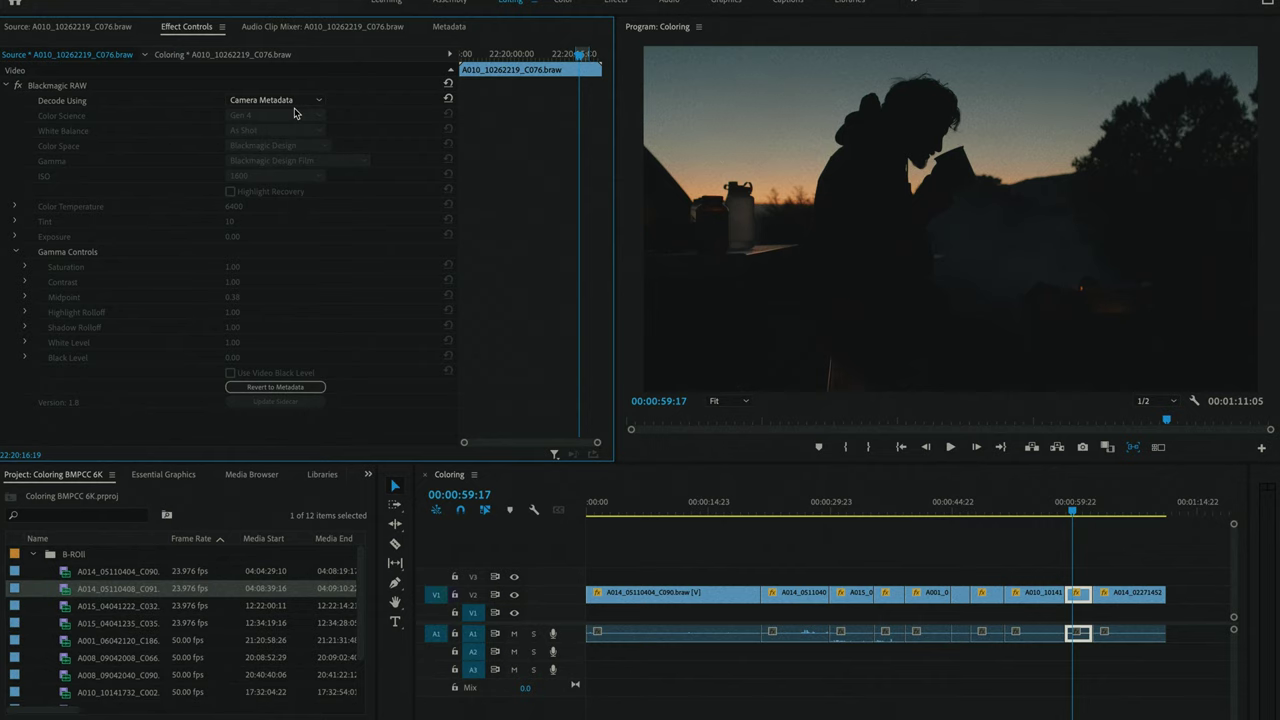
pyautogui.click(265, 102)
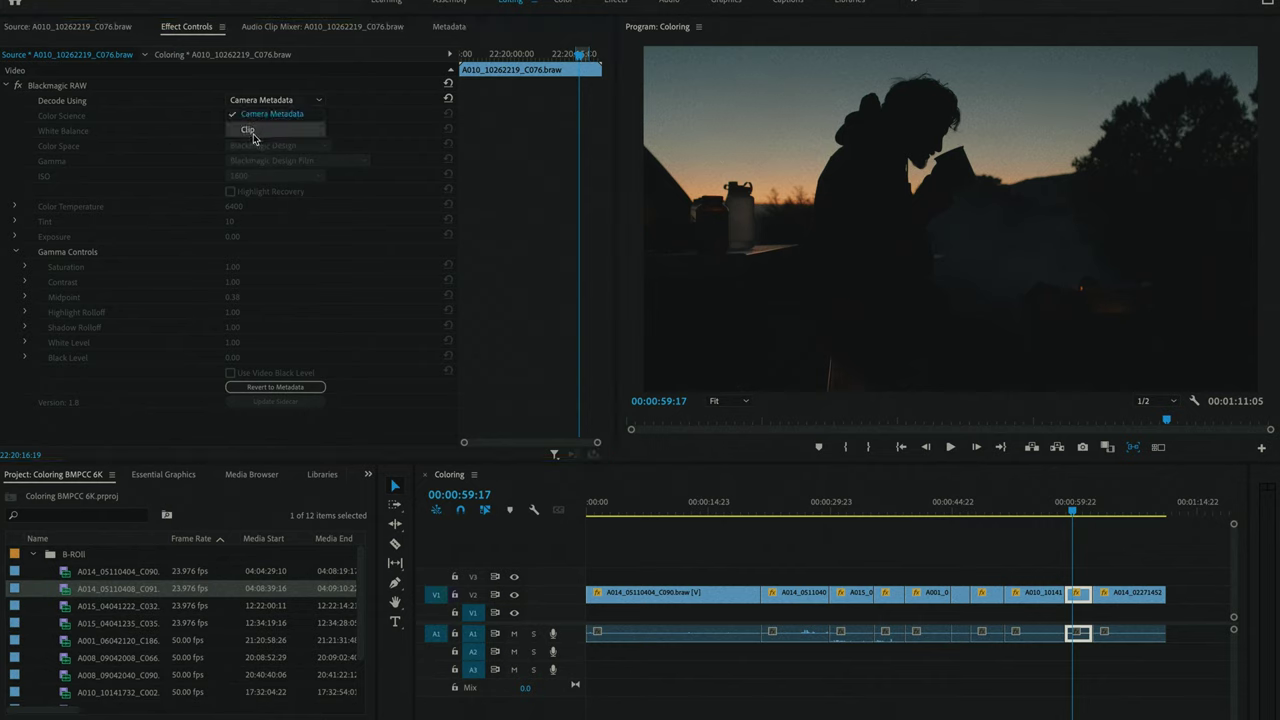
pyautogui.click(250, 132)
pyautogui.click(244, 279)
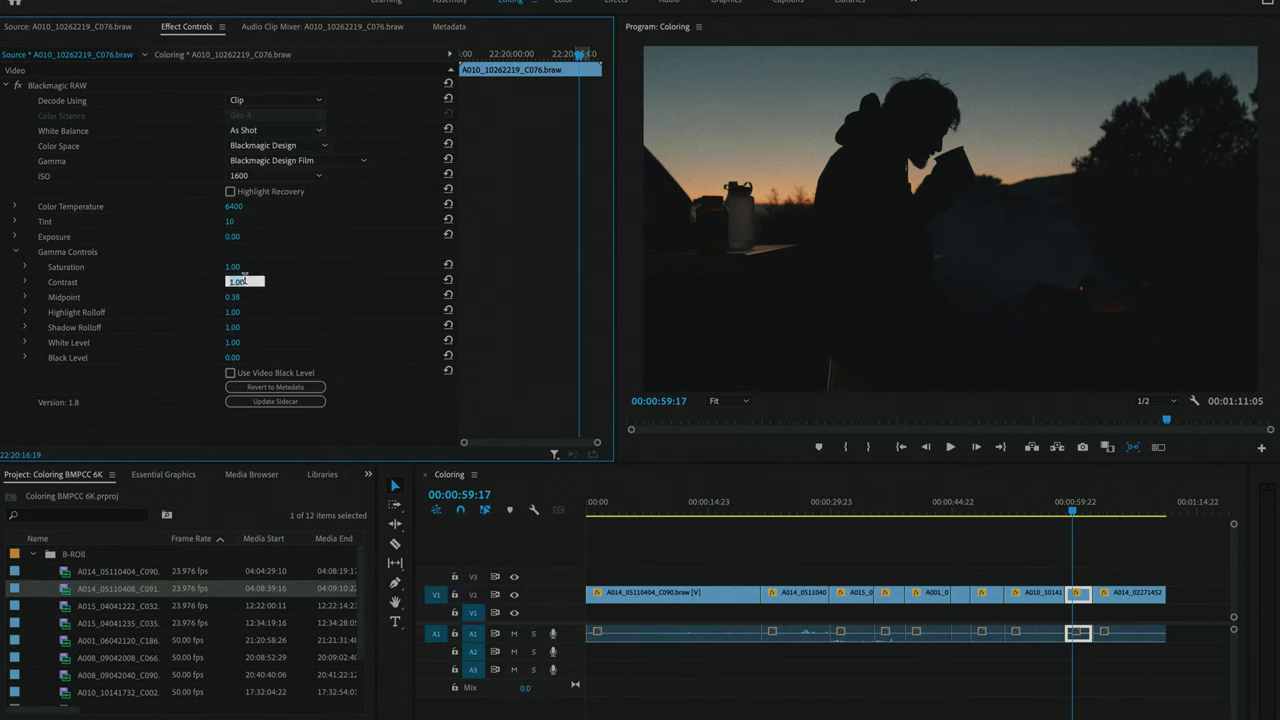
pyautogui.write('1.3')
pyautogui.press('Return')
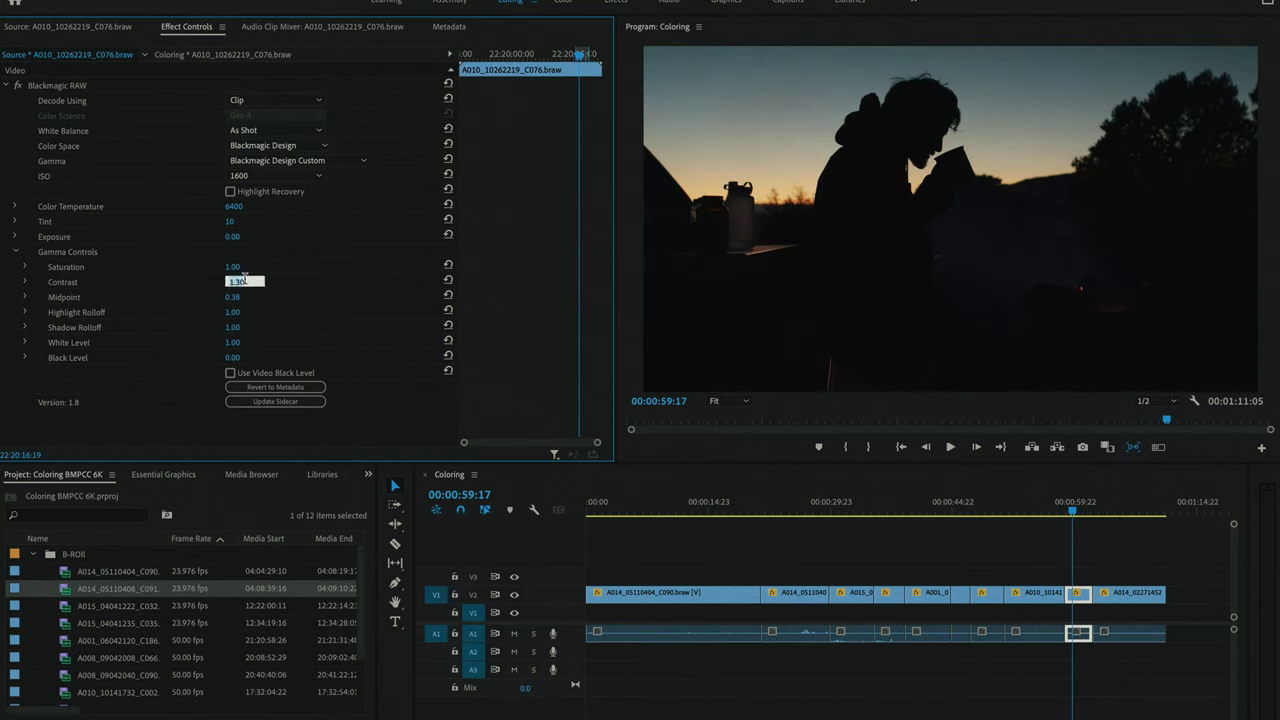
pyautogui.write('1.2')
pyautogui.press('Return')
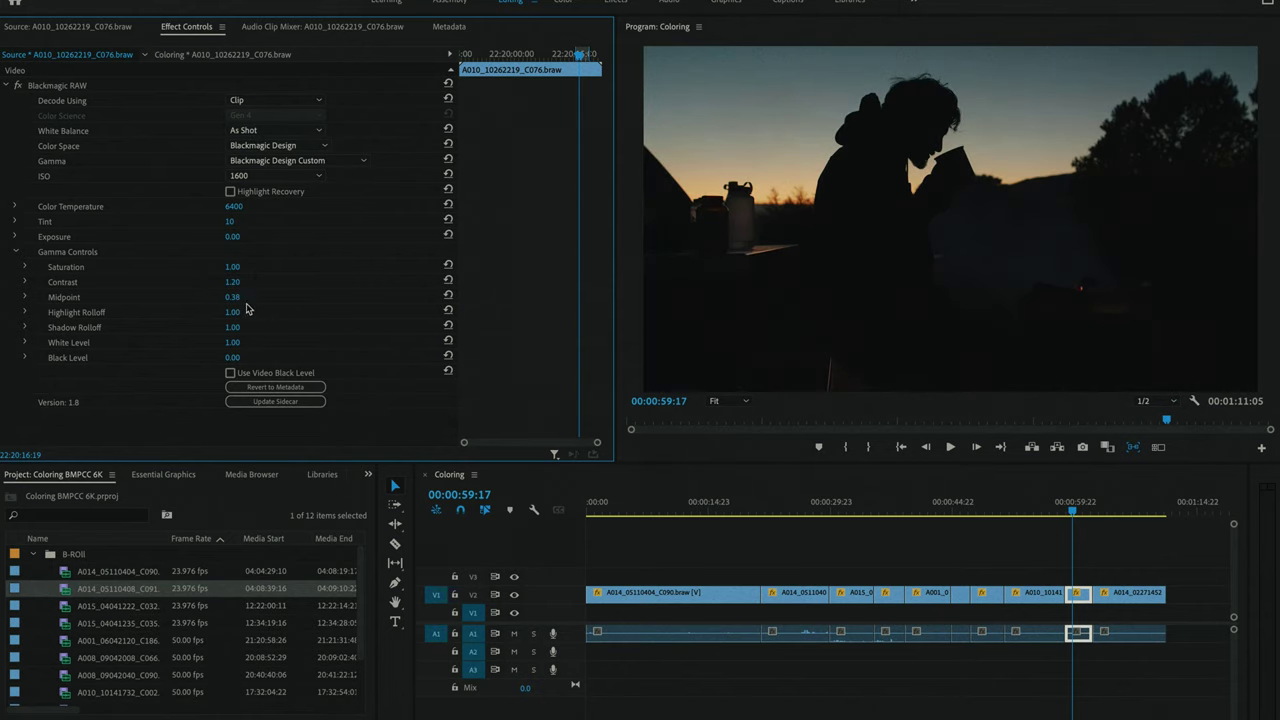
# Set Midpoint 0.45, Saturation 1.50 and Color Temperature 6700 on the sunset clip
pyautogui.click(233, 298)
pyautogui.write('0.45')
pyautogui.press('Return')
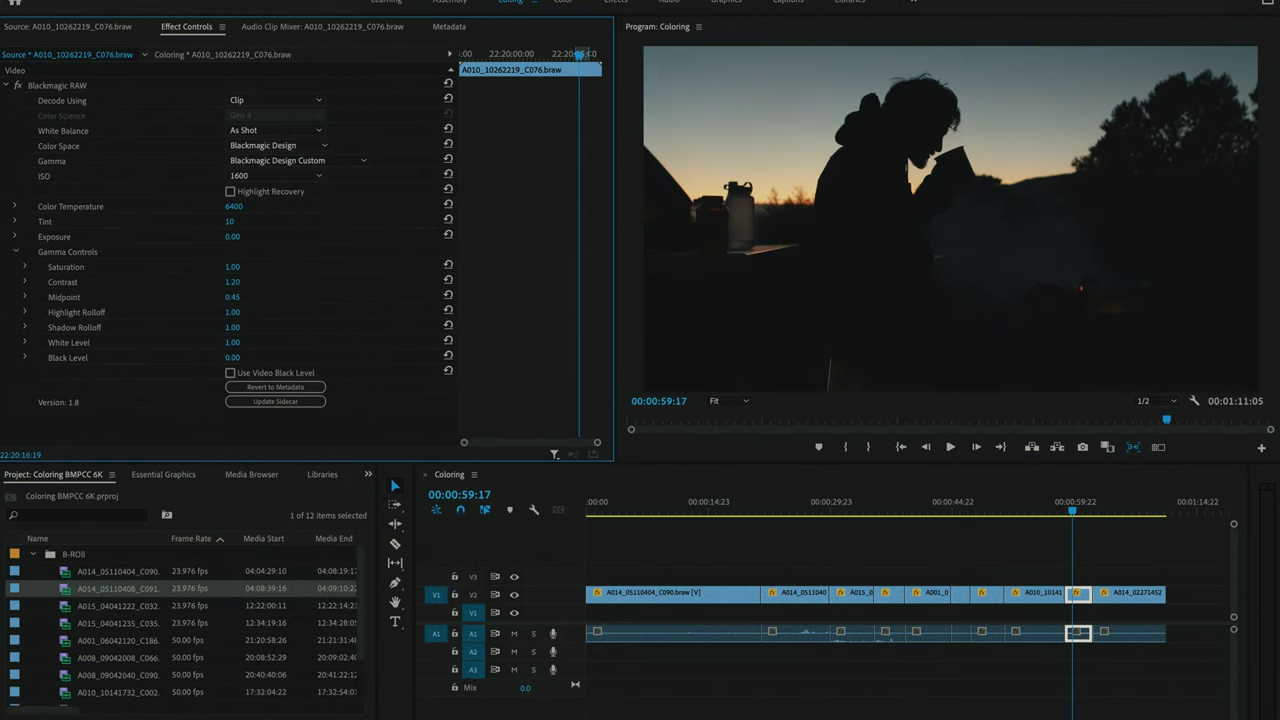
pyautogui.click(244, 264)
pyautogui.write('1.5')
pyautogui.press('Return')
pyautogui.click(240, 206)
pyautogui.press('Return')
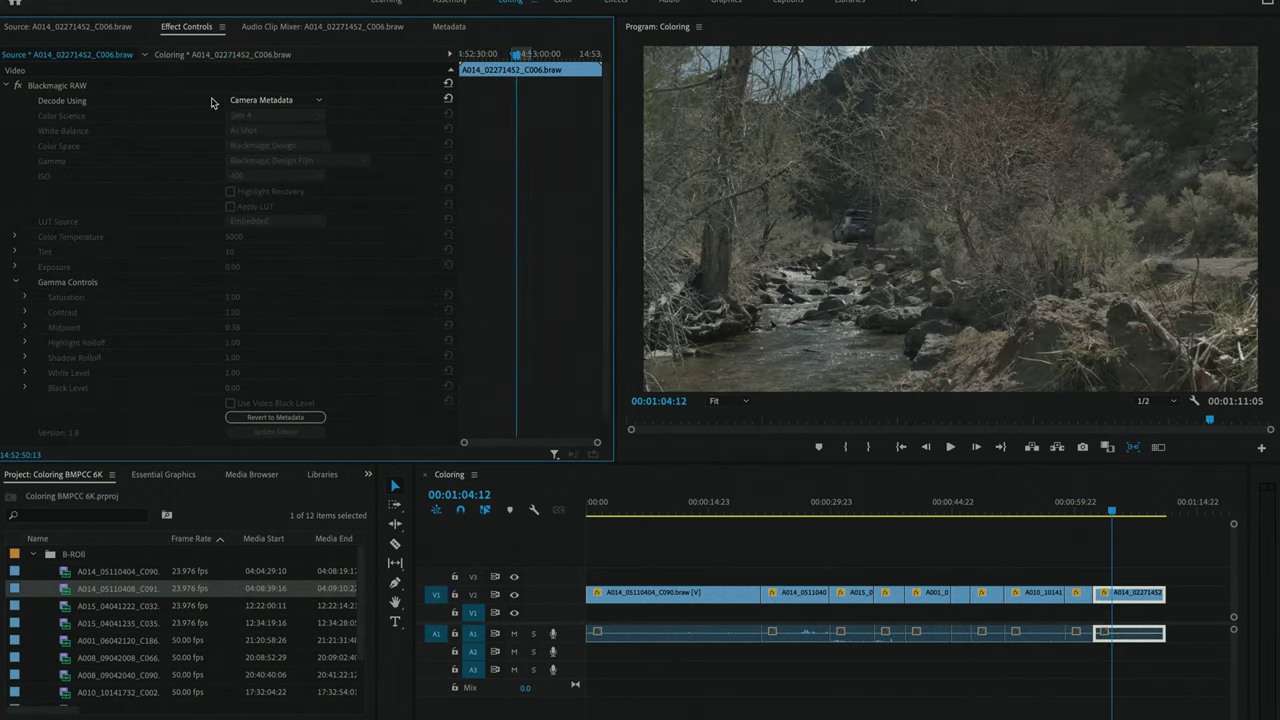
# Switch creek clip A014_02271452_C006 to Clip decoding with Contrast 1.40, then deselect it
pyautogui.click(259, 96)
pyautogui.click(248, 127)
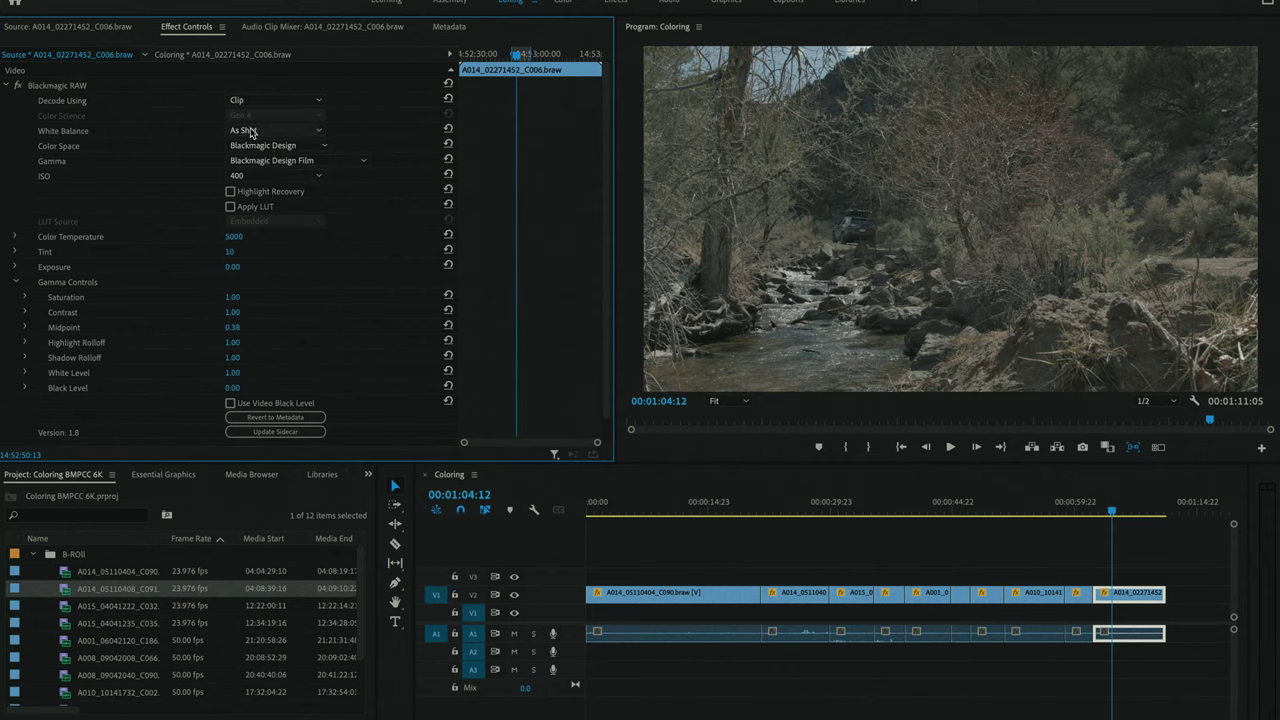
pyautogui.click(245, 310)
pyautogui.write('1.')
pyautogui.write('40')
pyautogui.press('Return')
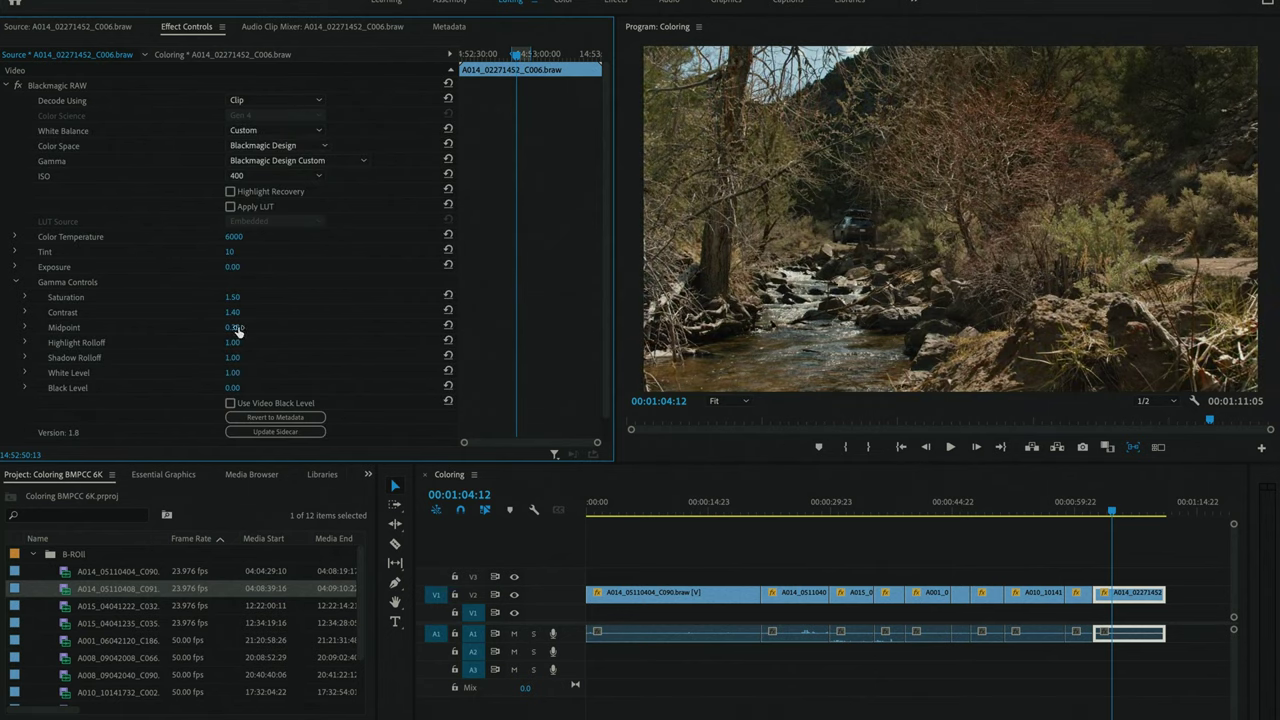
pyautogui.click(1134, 566)
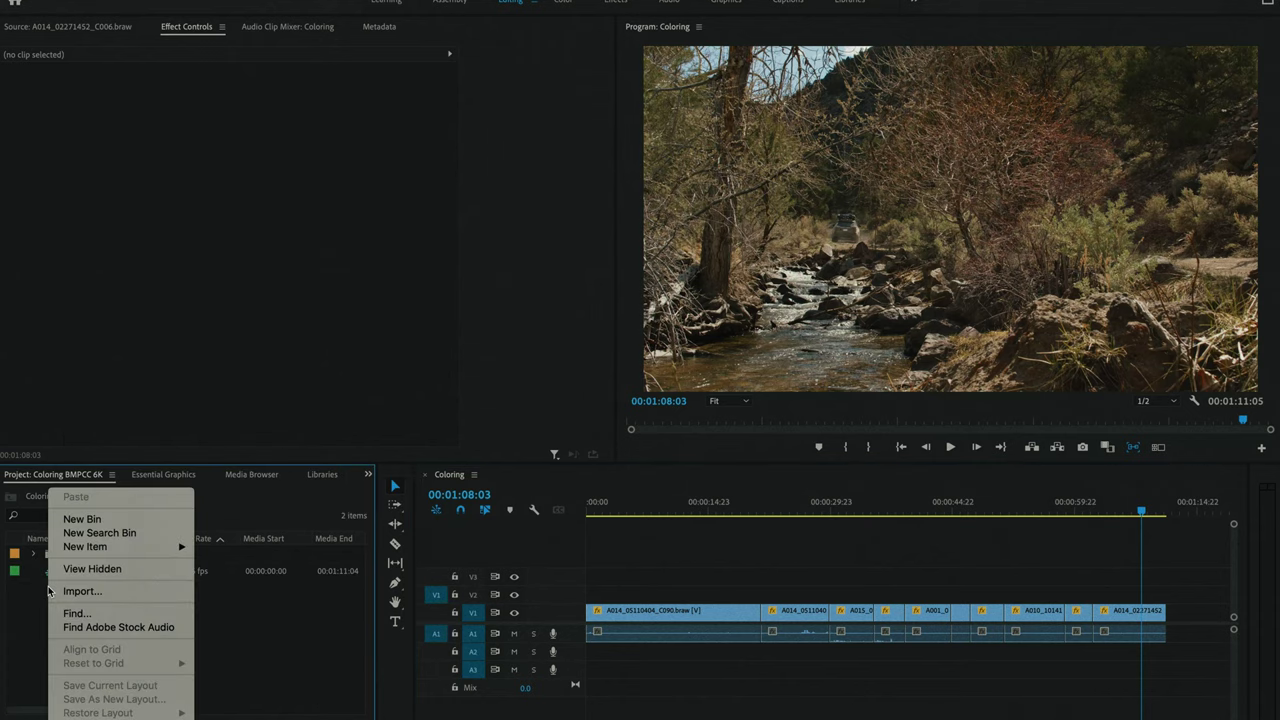
pyautogui.rightClick(49, 590)
# Create a new 3840×2160, 23.976 fps Adjustment Layer from the Project panel
pyautogui.moveTo(157, 543)
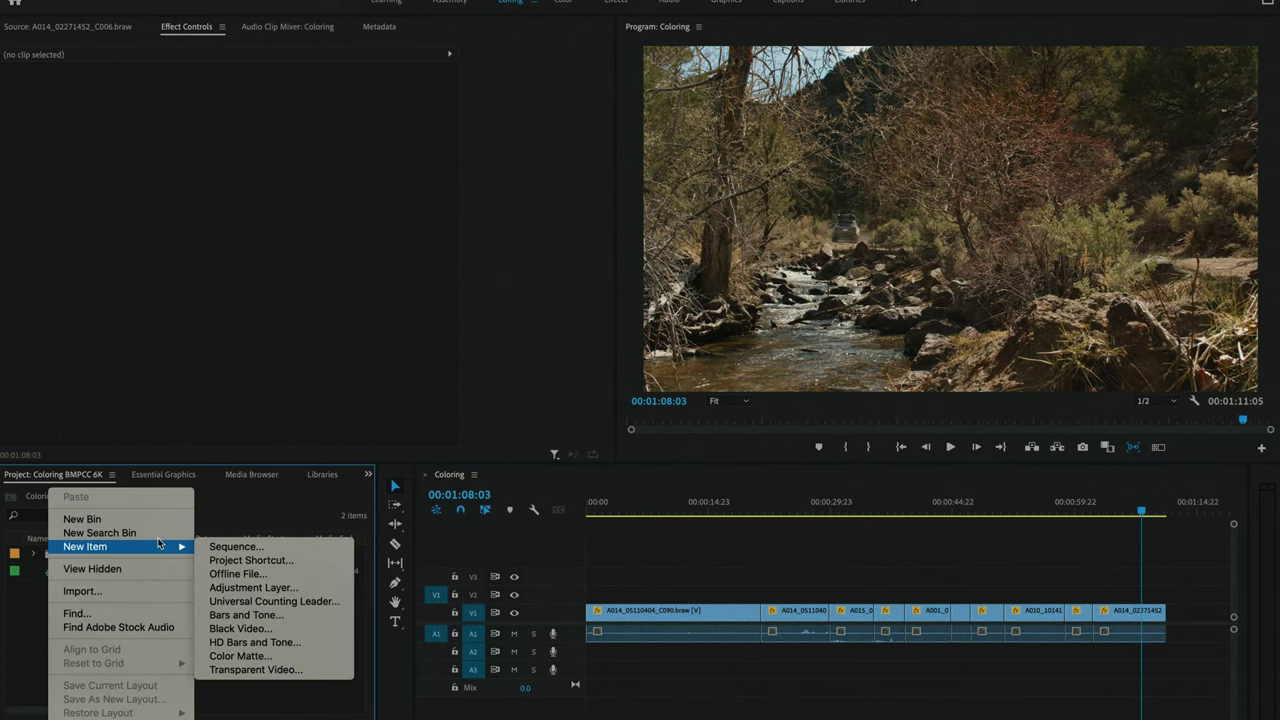
pyautogui.click(250, 587)
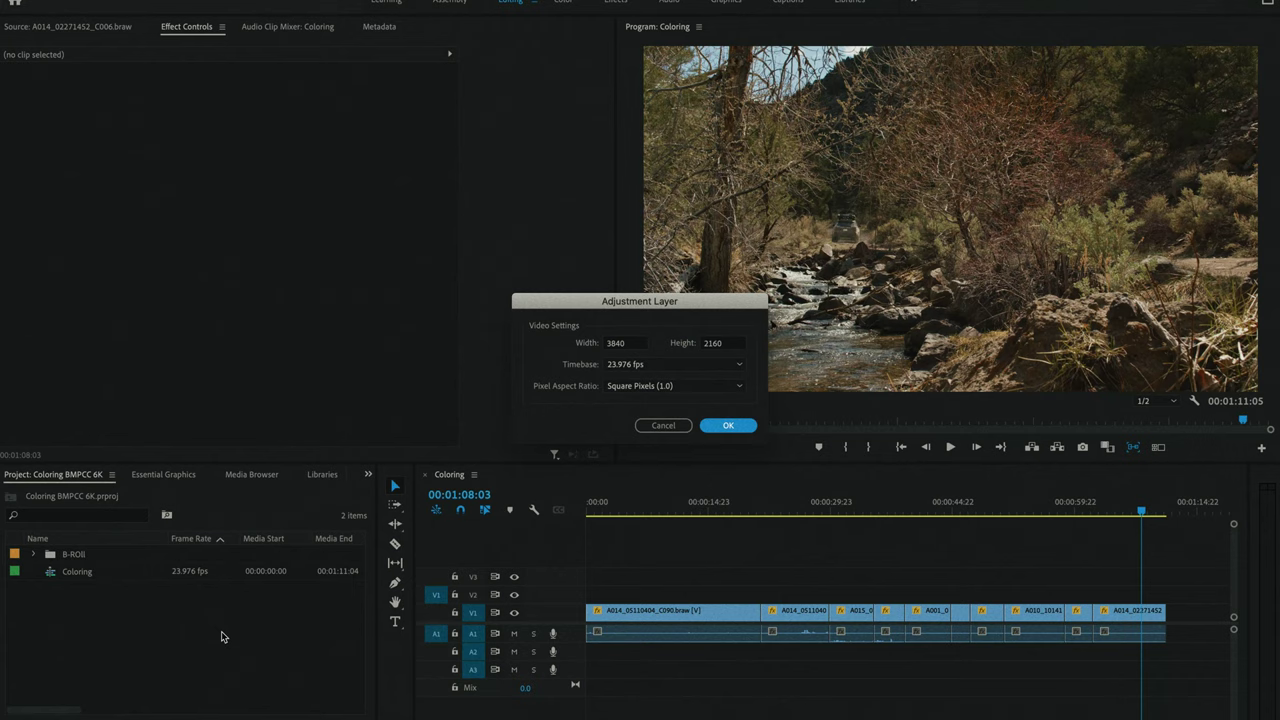
pyautogui.press('Return')
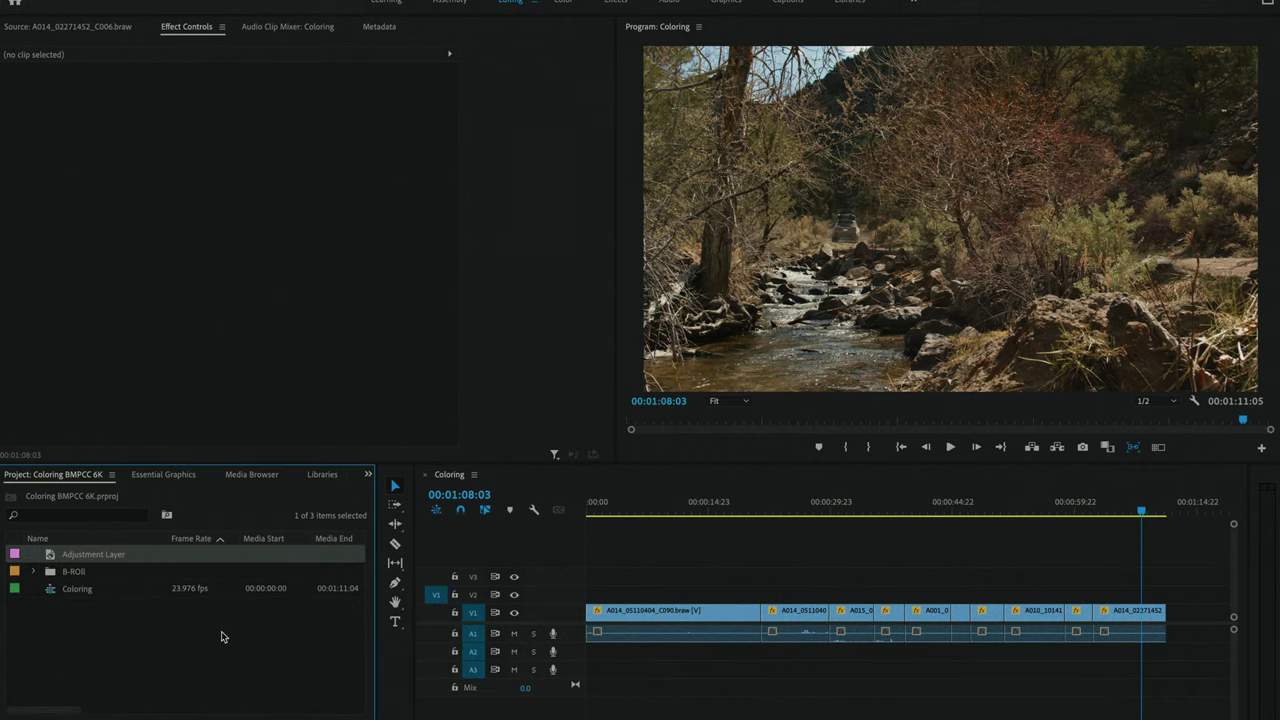
# Append '4K' to the adjustment layer's name, making it 'Adjustment Layer4K'
pyautogui.click(108, 556)
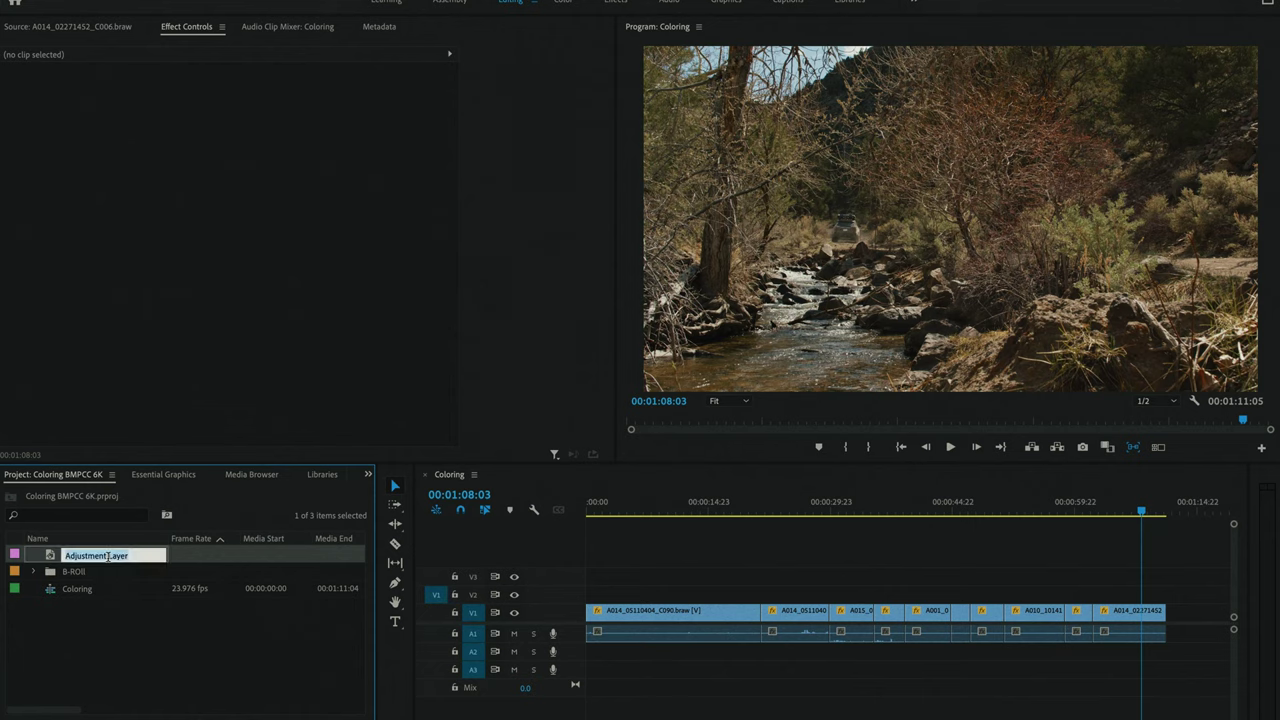
pyautogui.press('Right')
pyautogui.write('4K')
pyautogui.press('Tab')
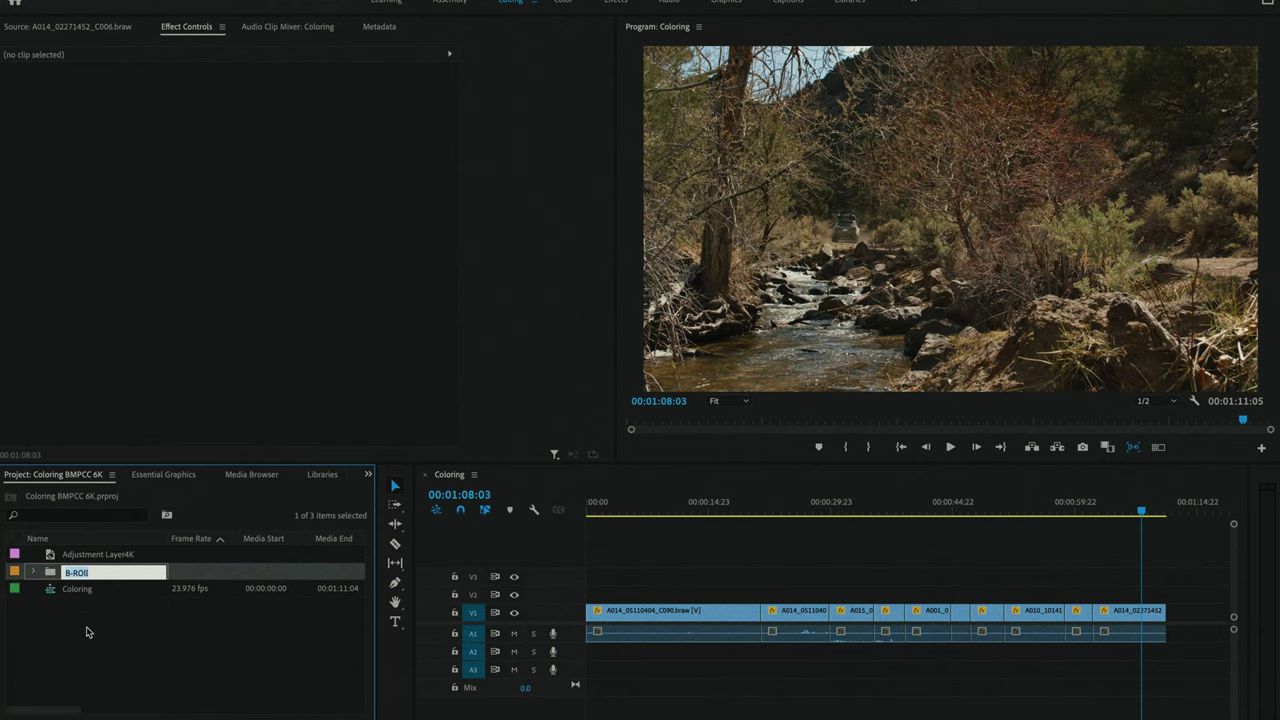
# Cancel the B-Roll folder rename and drag Adjustment Layer4K onto track V3
pyautogui.click(33, 654)
pyautogui.click(56, 557)
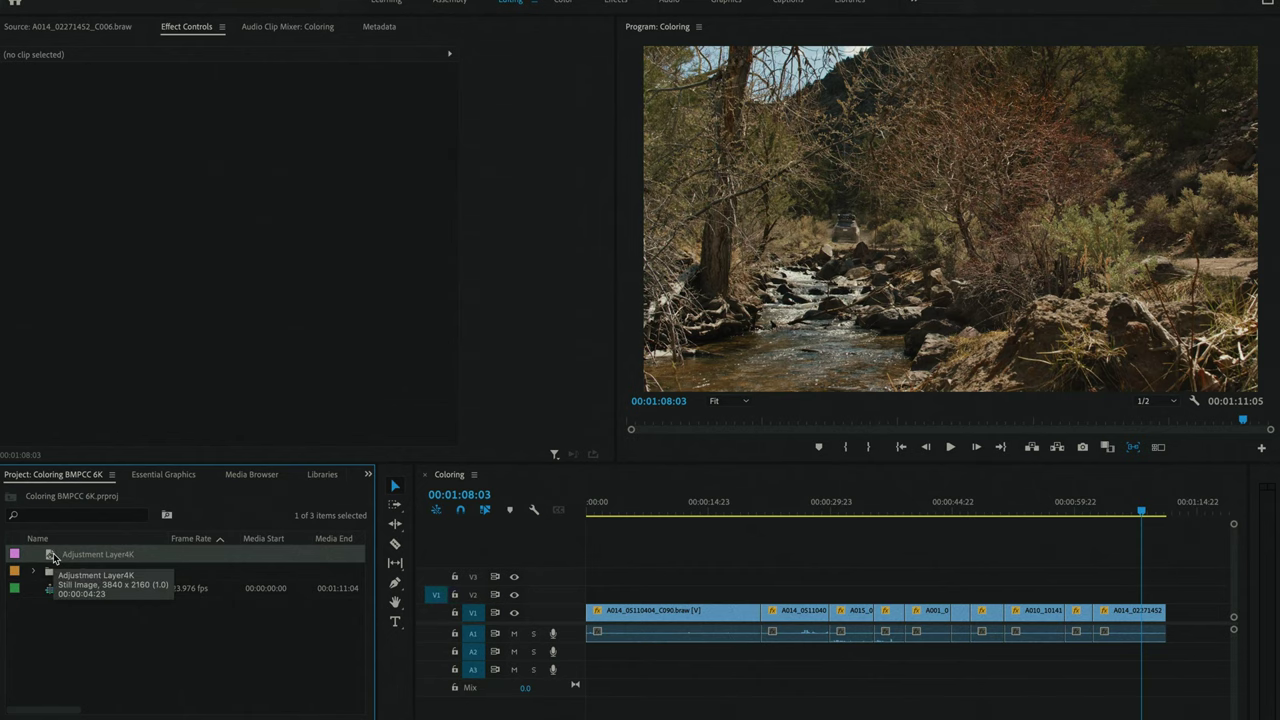
pyautogui.moveTo(54, 558); pyautogui.dragTo(1169, 579)
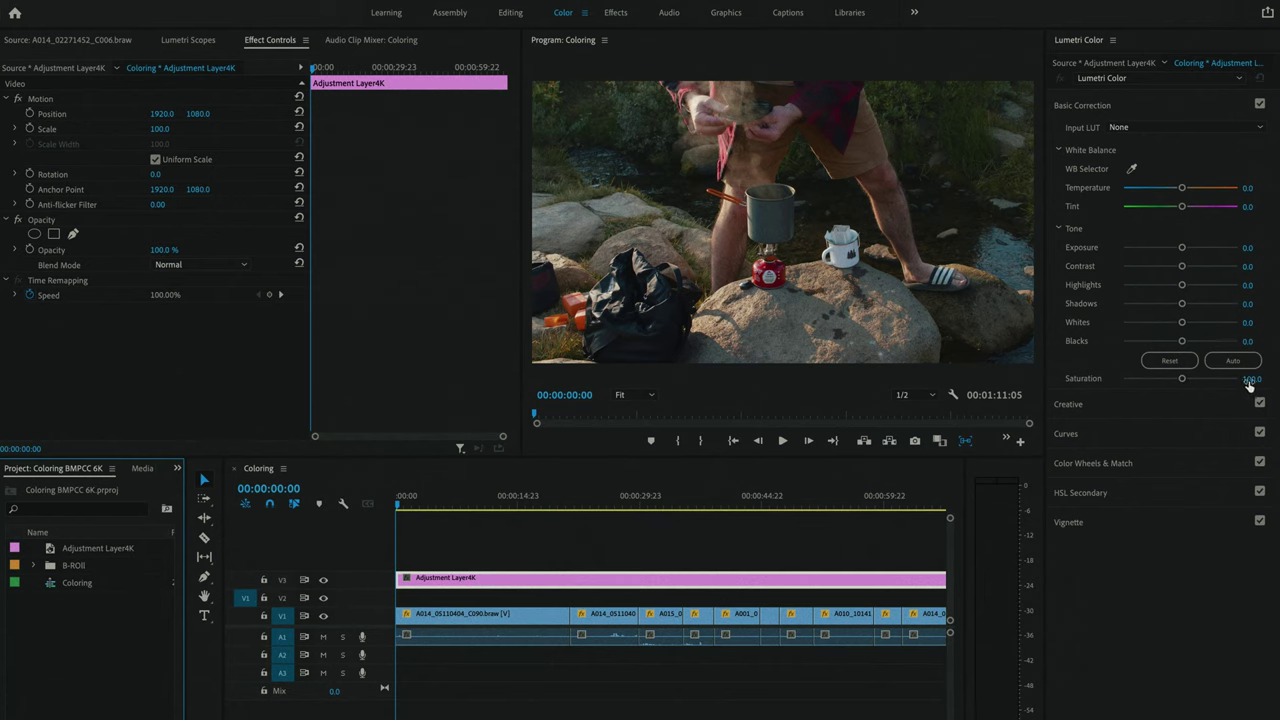
# Begin editing the adjustment layer's Lumetri Saturation value
pyautogui.click(1249, 381)
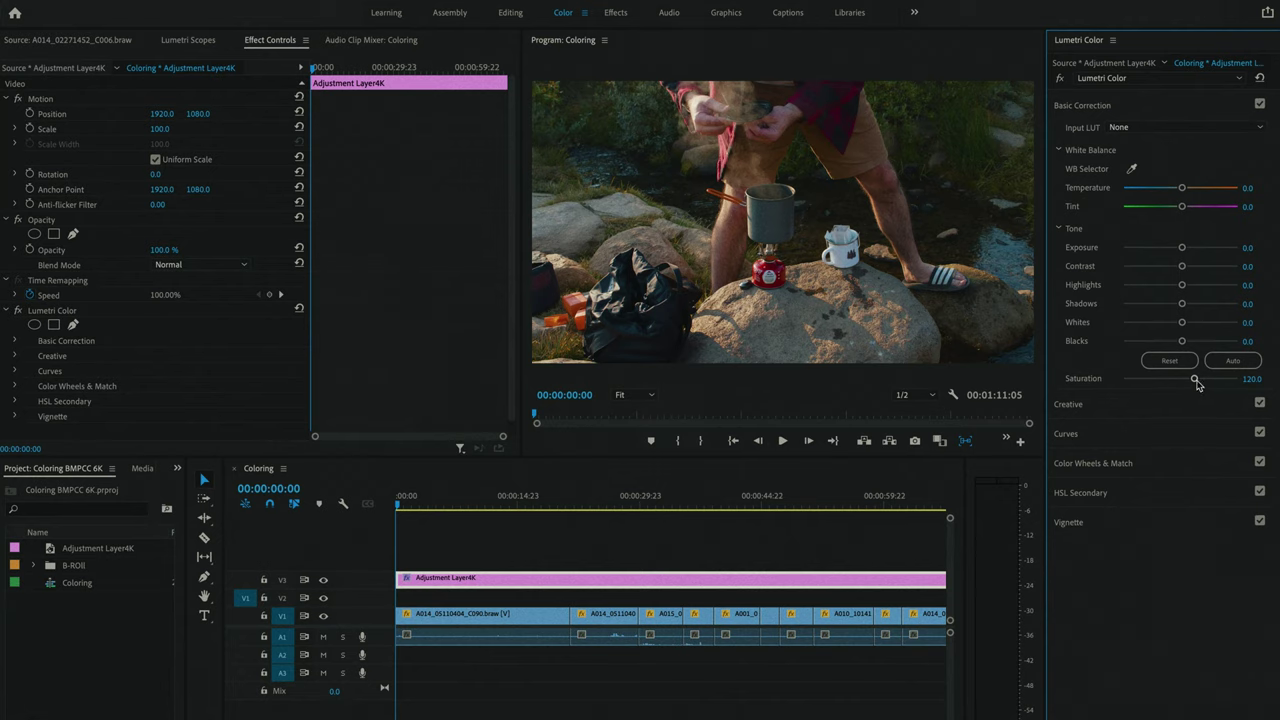
# Set the adjustment layer's Lumetri Saturation to 122 and scrub the sequence to preview
pyautogui.click(1253, 380)
pyautogui.write('122')
pyautogui.press('Return')
pyautogui.moveTo(614, 503); pyautogui.dragTo(382, 547)
pyautogui.click(1065, 405)
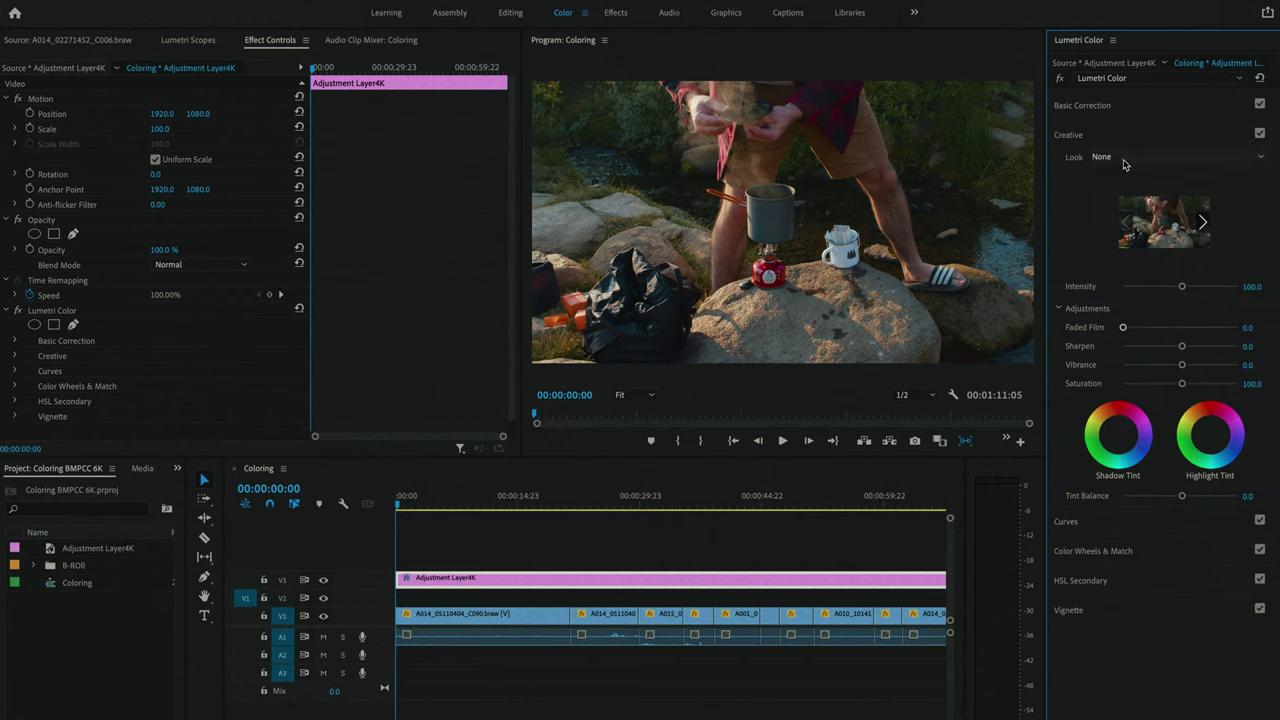
# Apply the LD - Century 1 creative look at intensity 65, then scrub the sequence to preview it
pyautogui.click(1123, 160)
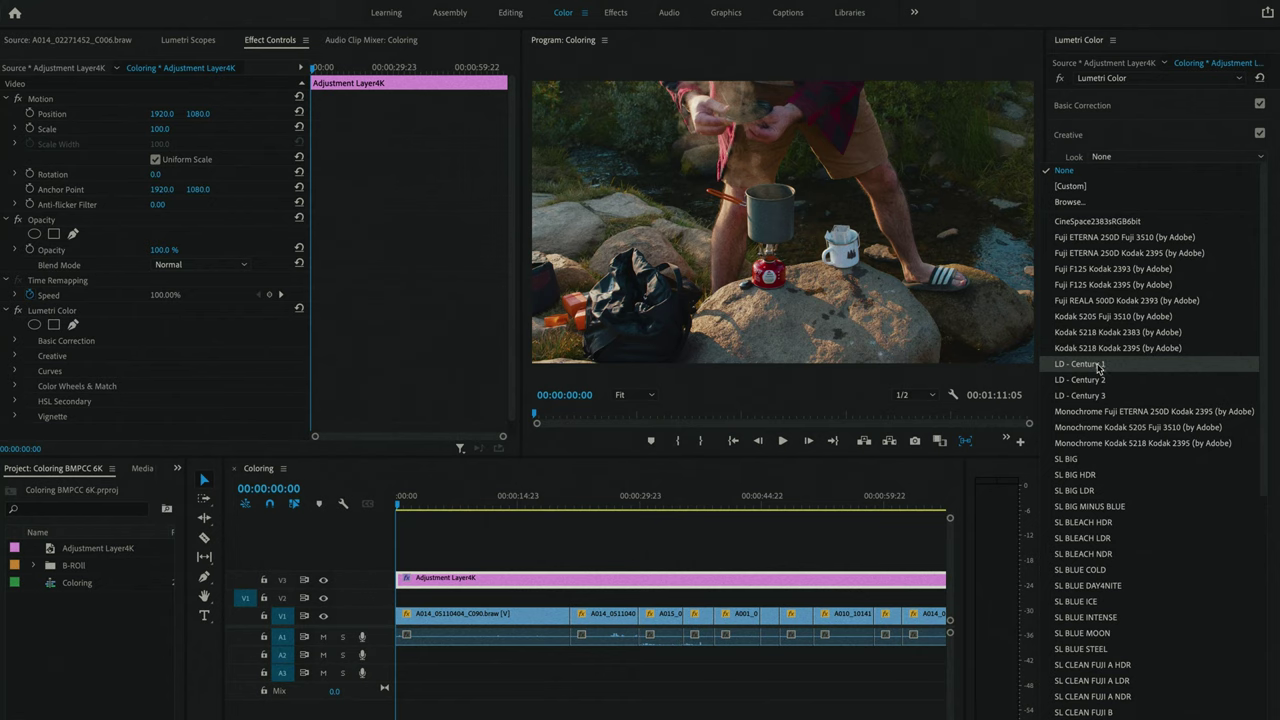
pyautogui.click(1097, 364)
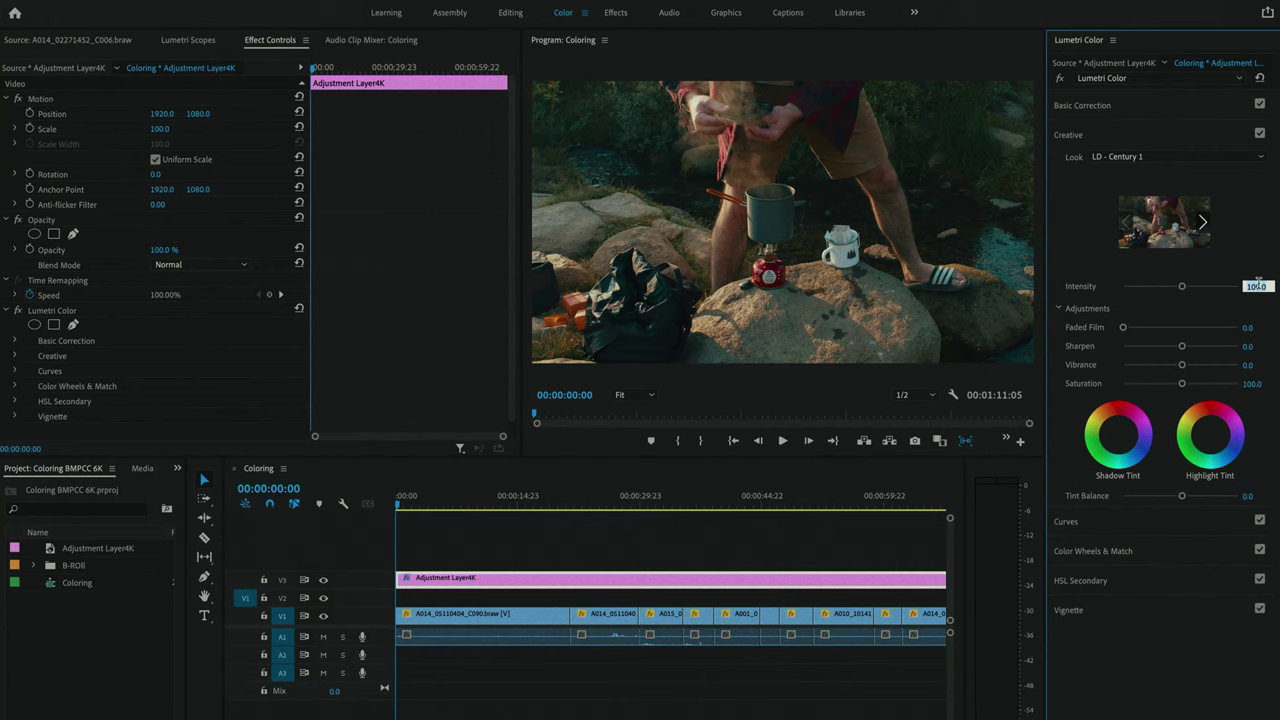
pyautogui.write('65')
pyautogui.press('Return')
pyautogui.moveTo(515, 497); pyautogui.dragTo(884, 514)
pyautogui.scroll(-3, 848, 552)
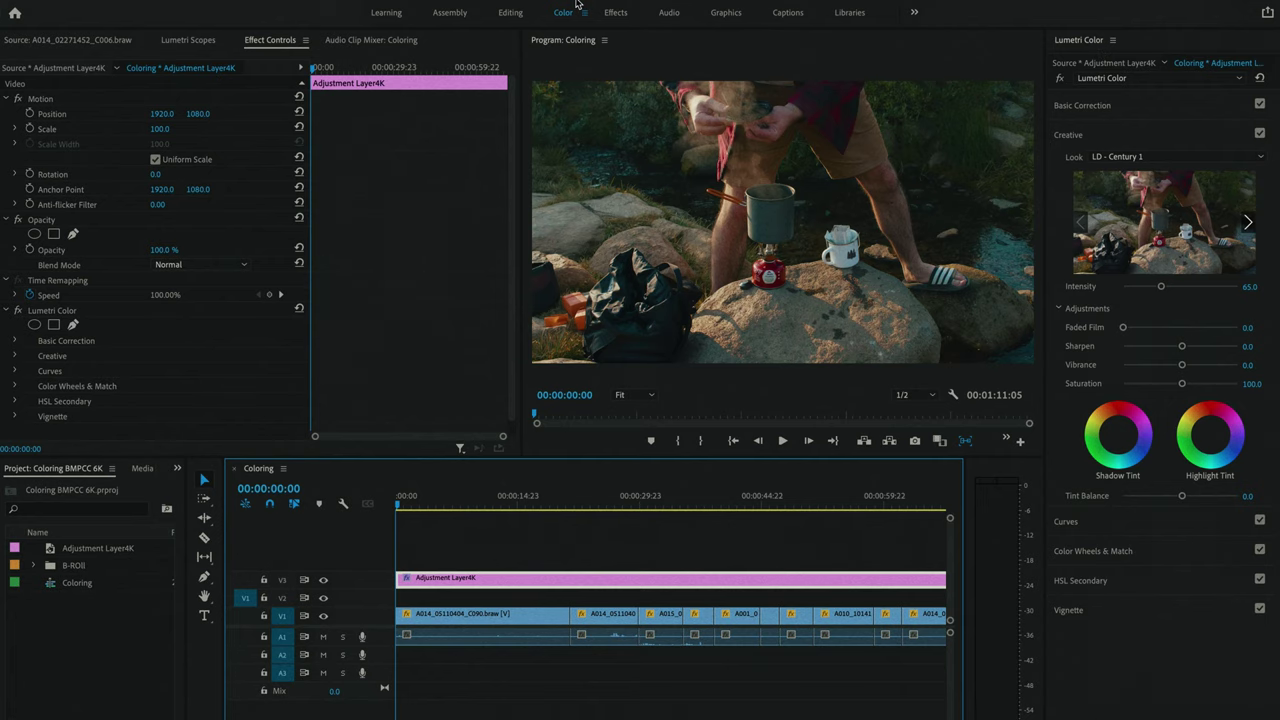
# Switch to the Editing workspace and expand the JV FAV folder in the Effects panel
pyautogui.click(510, 13)
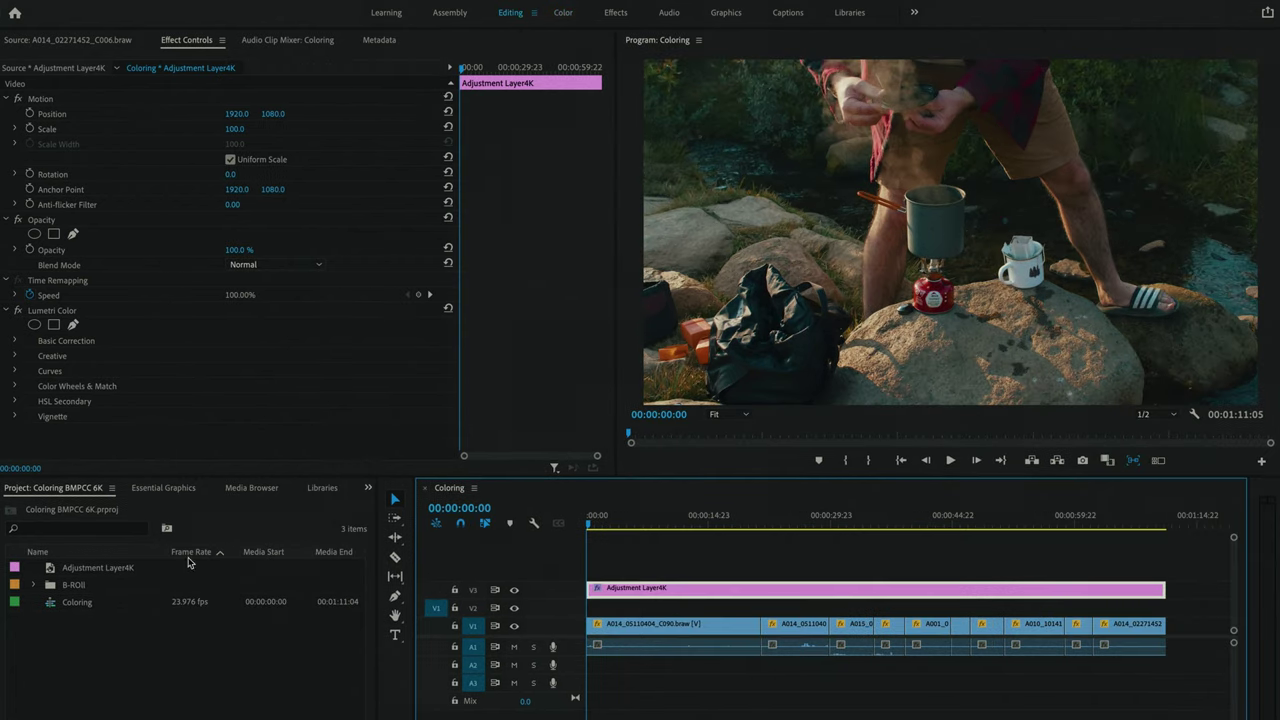
pyautogui.click(251, 488)
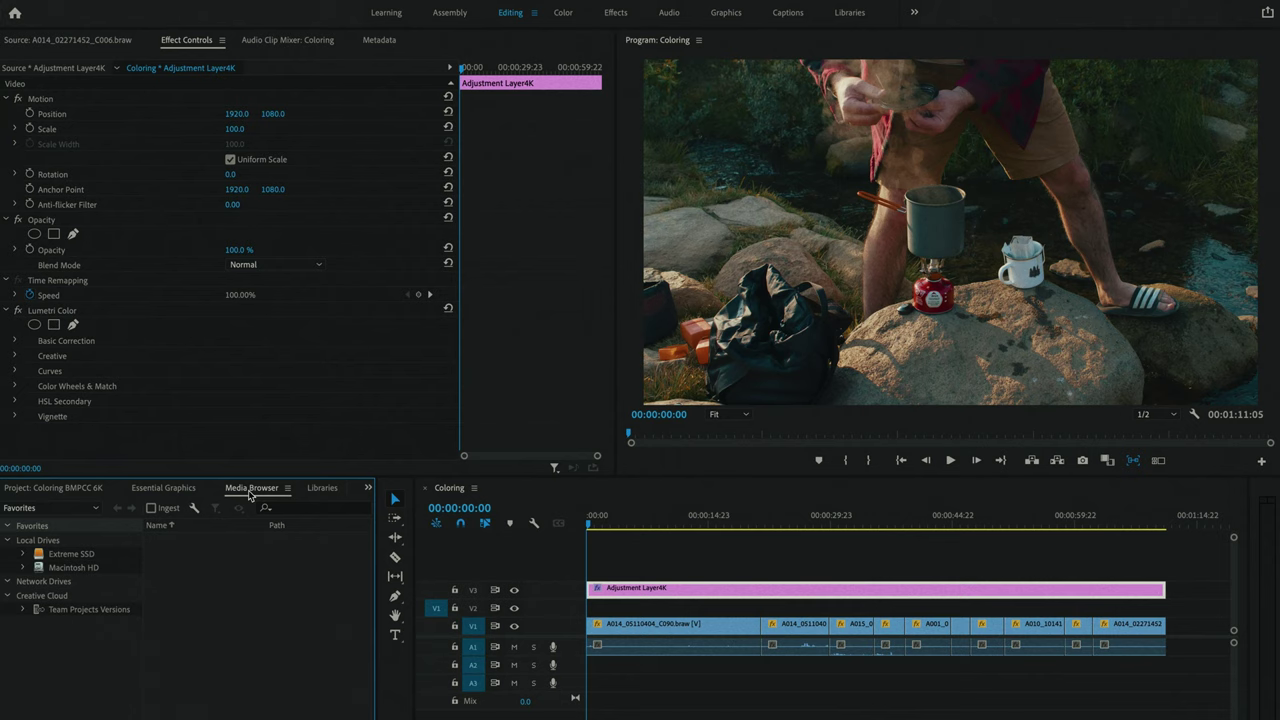
pyautogui.scroll(-5, 212, 488)
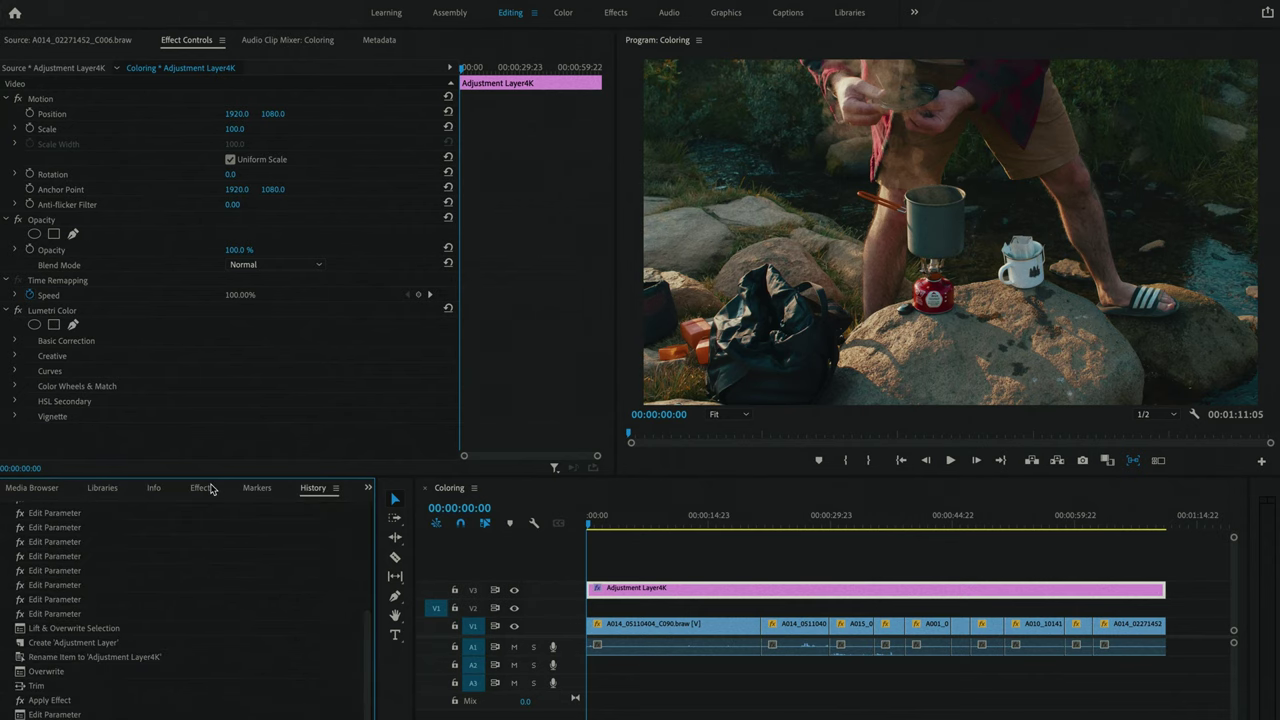
pyautogui.click(208, 489)
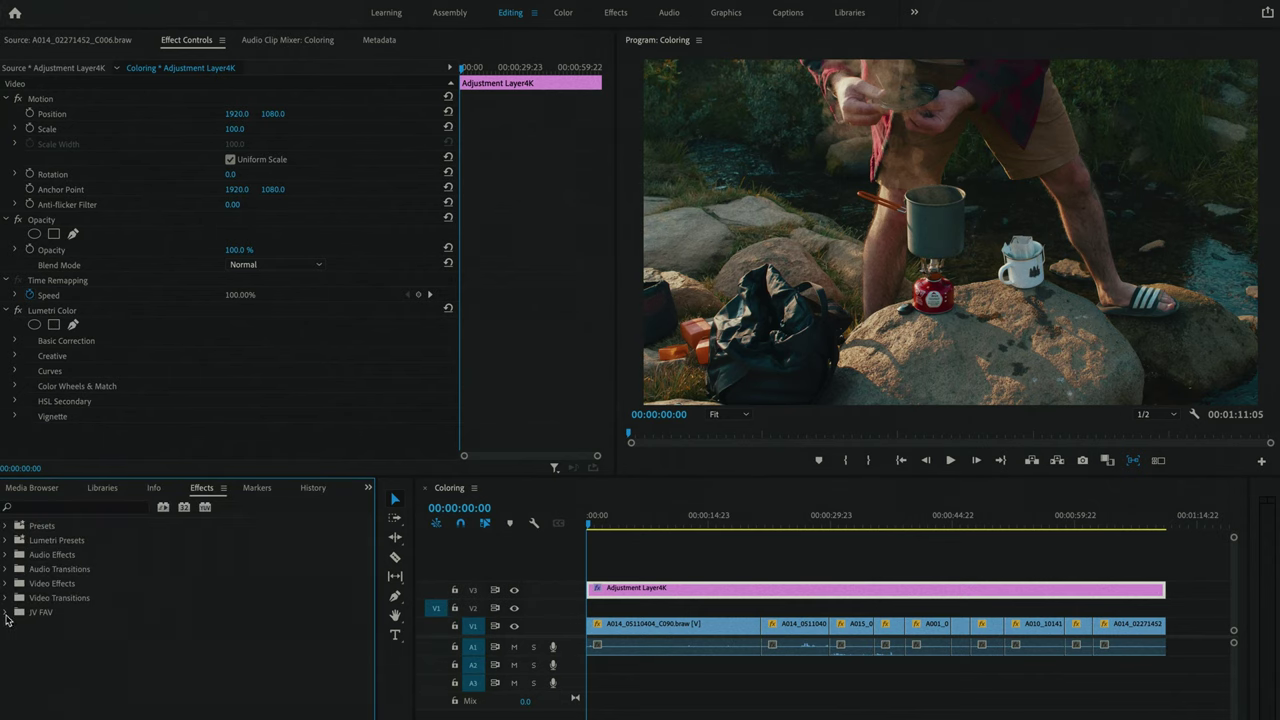
pyautogui.click(7, 612)
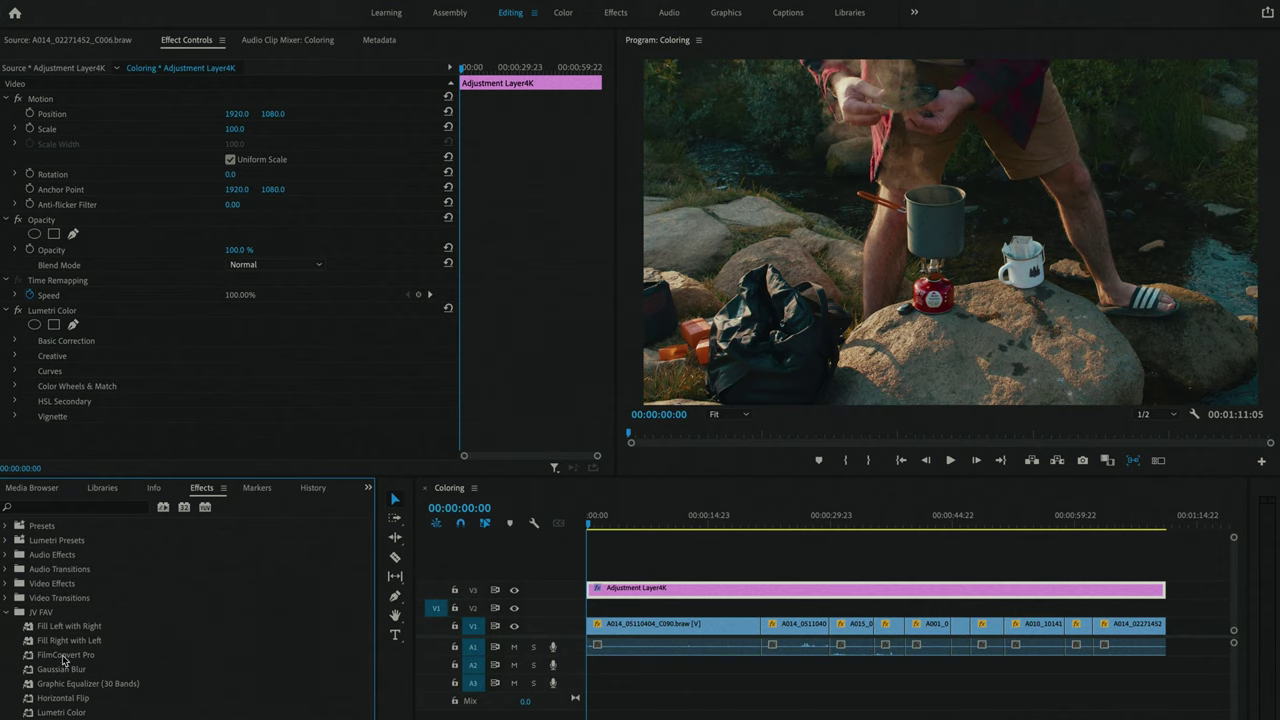
# Drop FilmConvert Pro onto Adjustment Layer4K and reselect the clip's effect settings
pyautogui.moveTo(63, 659); pyautogui.dragTo(646, 591)
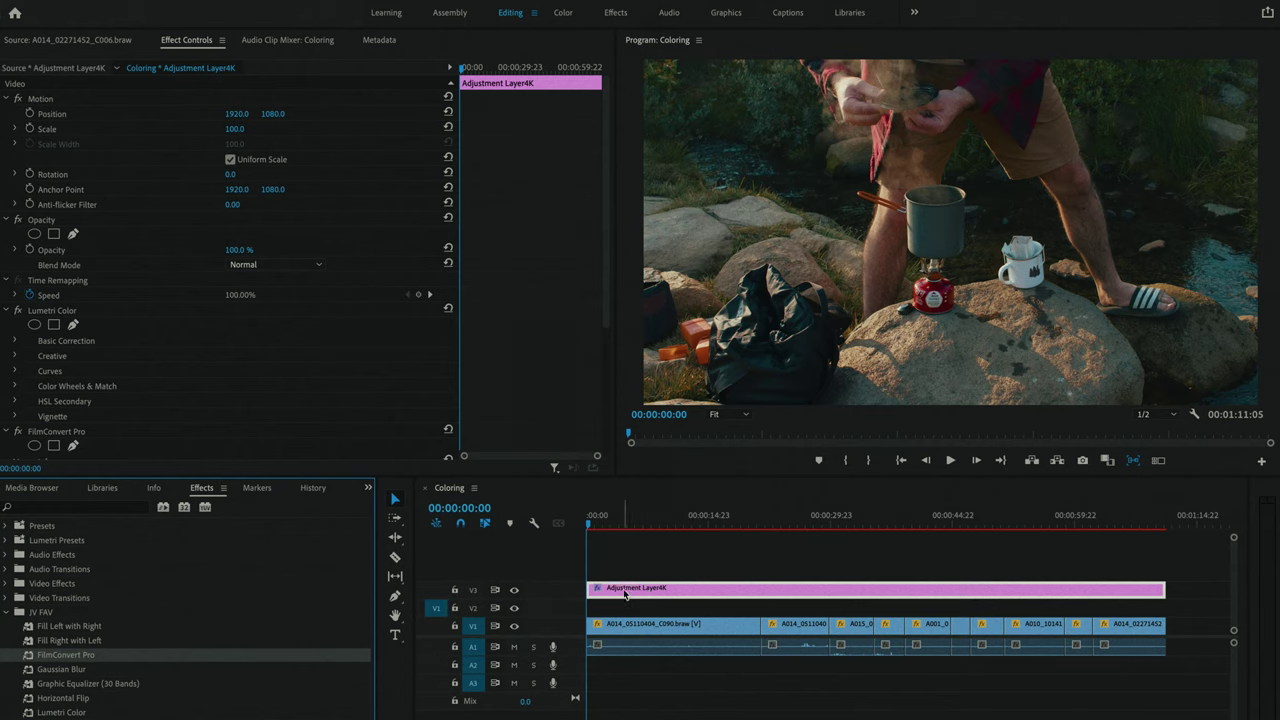
pyautogui.click(633, 559)
pyautogui.click(614, 590)
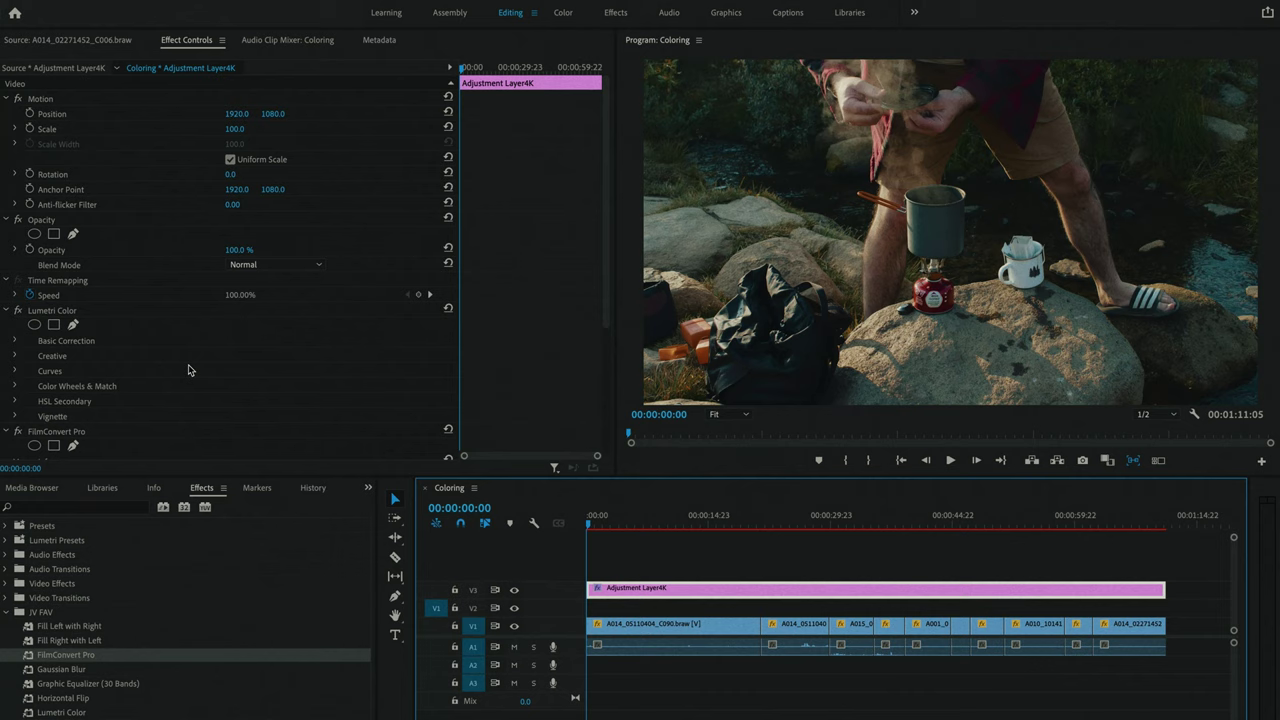
pyautogui.click(46, 311)
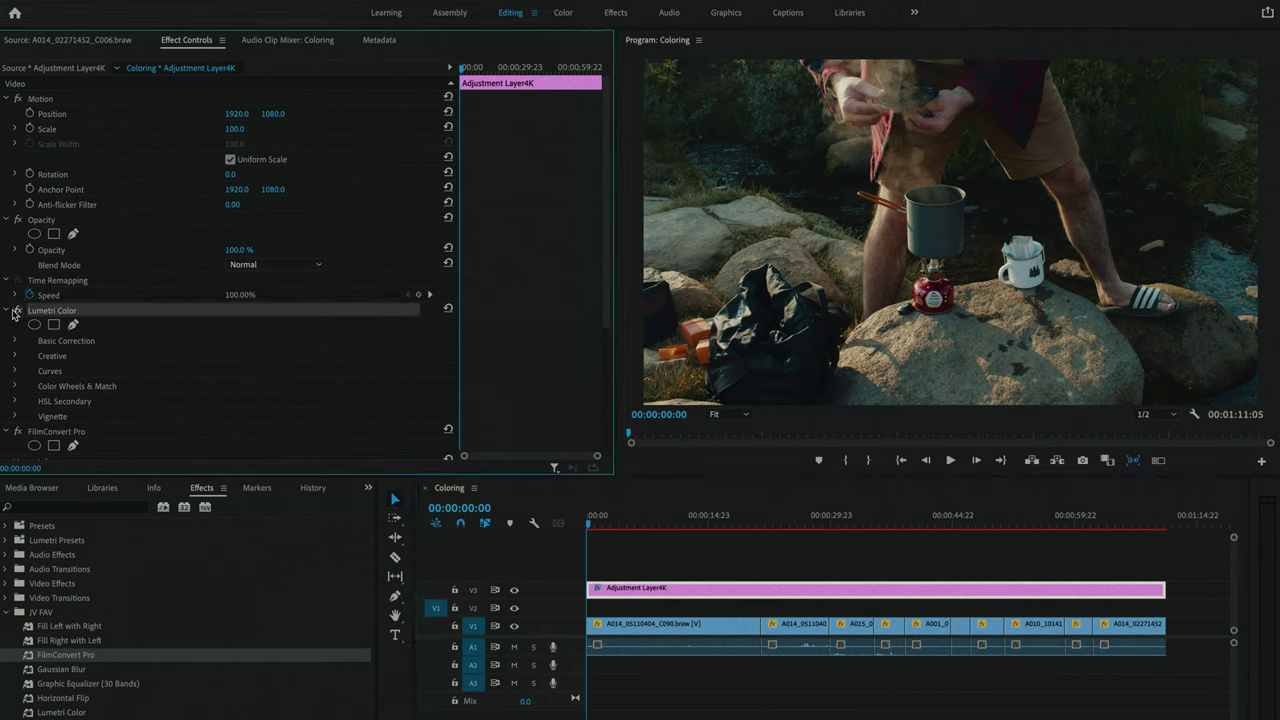
# Collapse Lumetri Color and set FilmConvert Pro's film stock to KD P400 Ptra
pyautogui.click(15, 313)
pyautogui.click(53, 330)
pyautogui.scroll(-3, 118, 388)
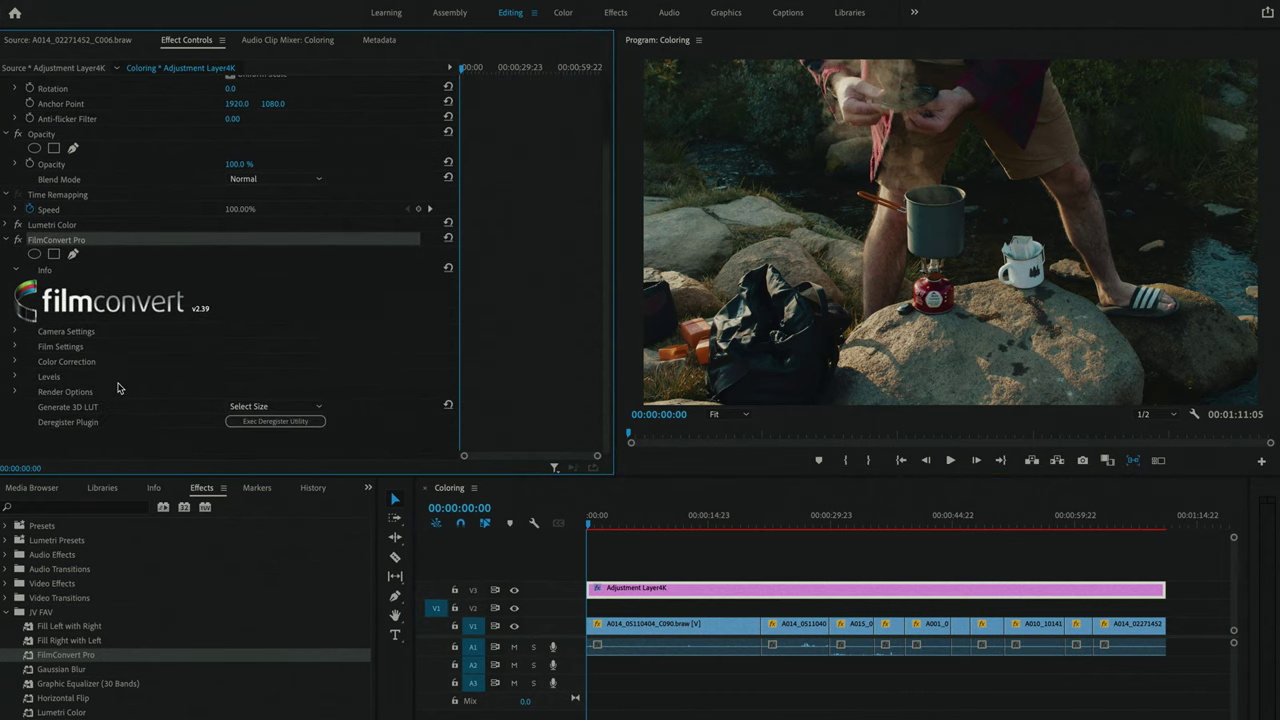
pyautogui.click(15, 347)
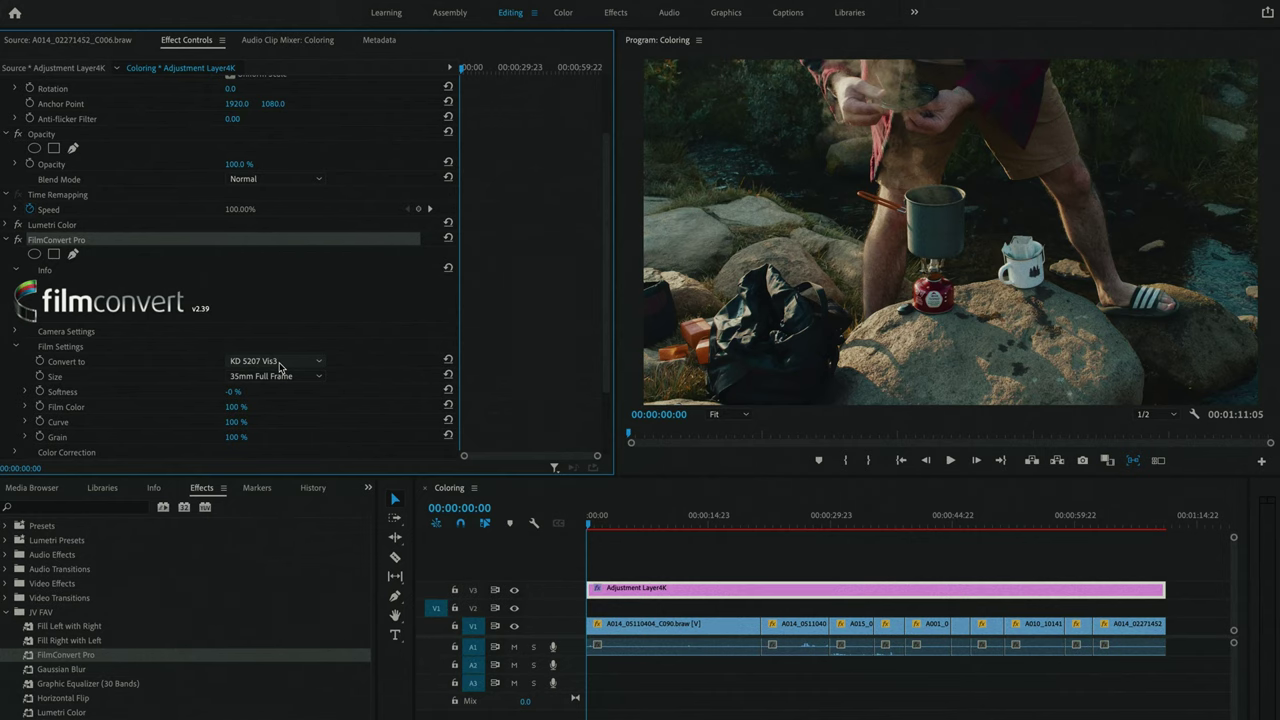
pyautogui.click(280, 366)
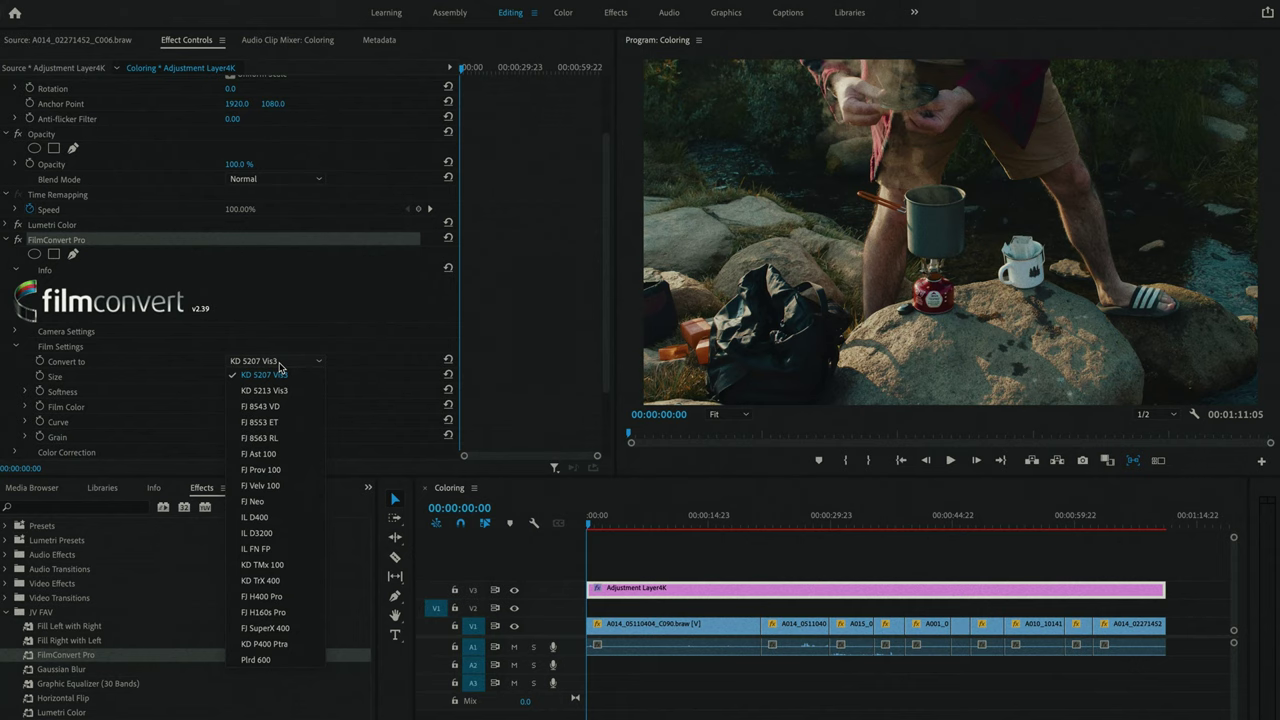
pyautogui.click(272, 644)
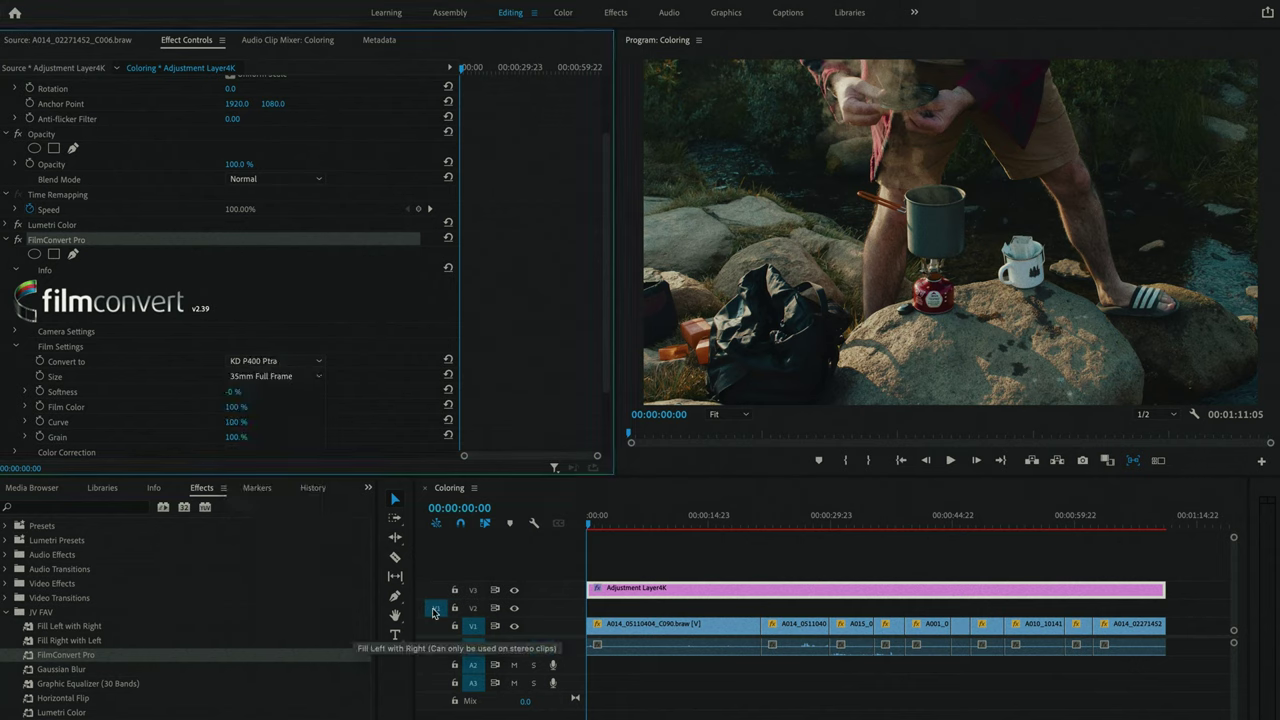
pyautogui.click(276, 362)
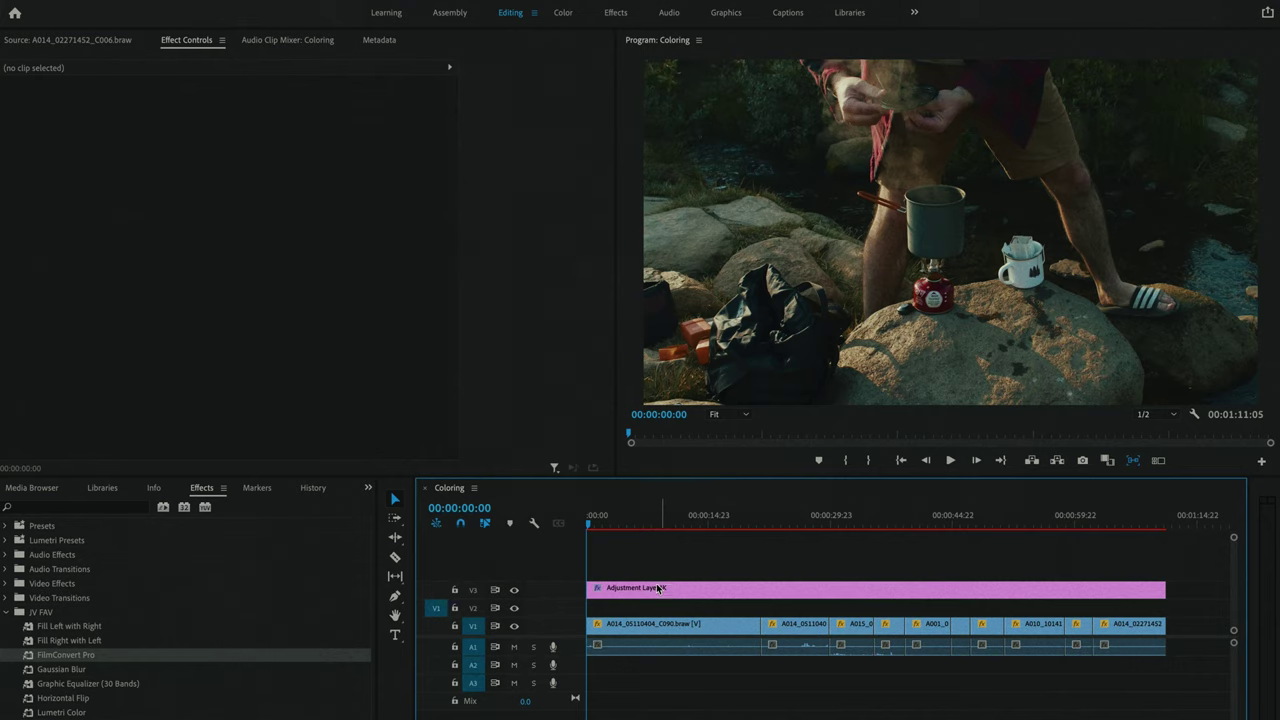
# Lower FilmConvert's Film Color to 55% and scrub to preview the film look
pyautogui.click(658, 588)
pyautogui.scroll(-5, 203, 388)
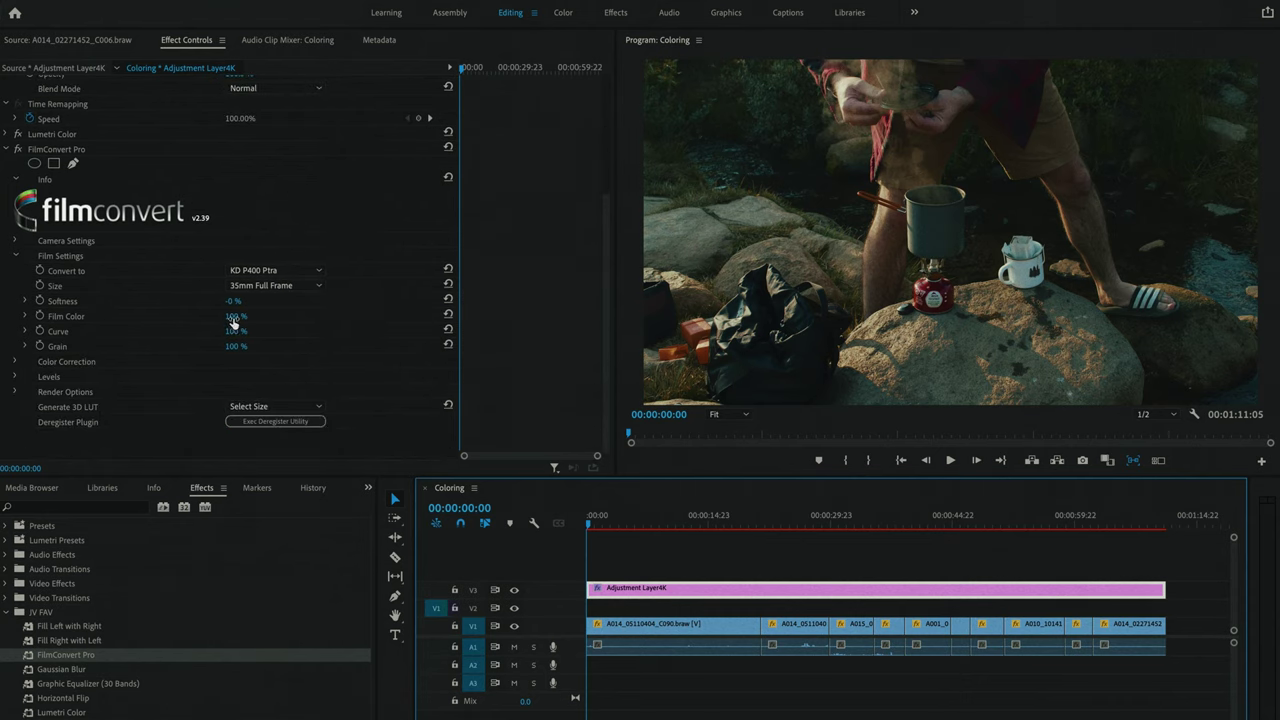
pyautogui.click(233, 318)
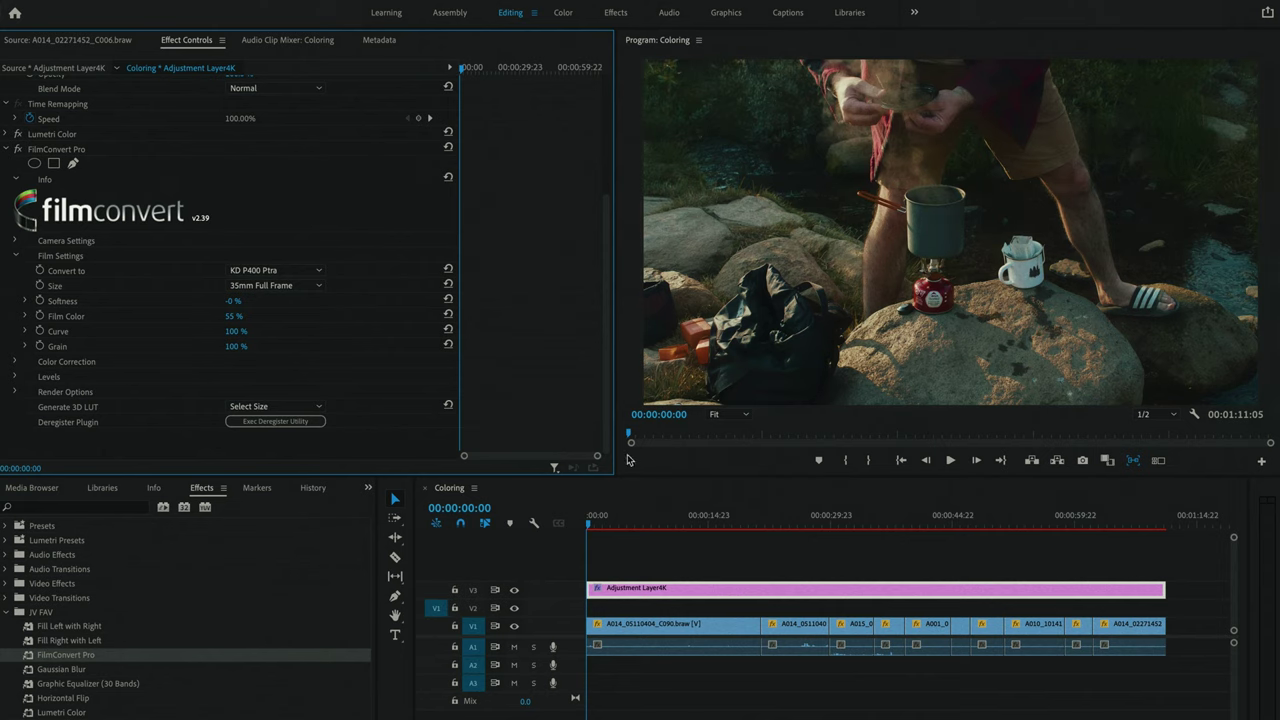
pyautogui.moveTo(603, 517); pyautogui.dragTo(653, 519)
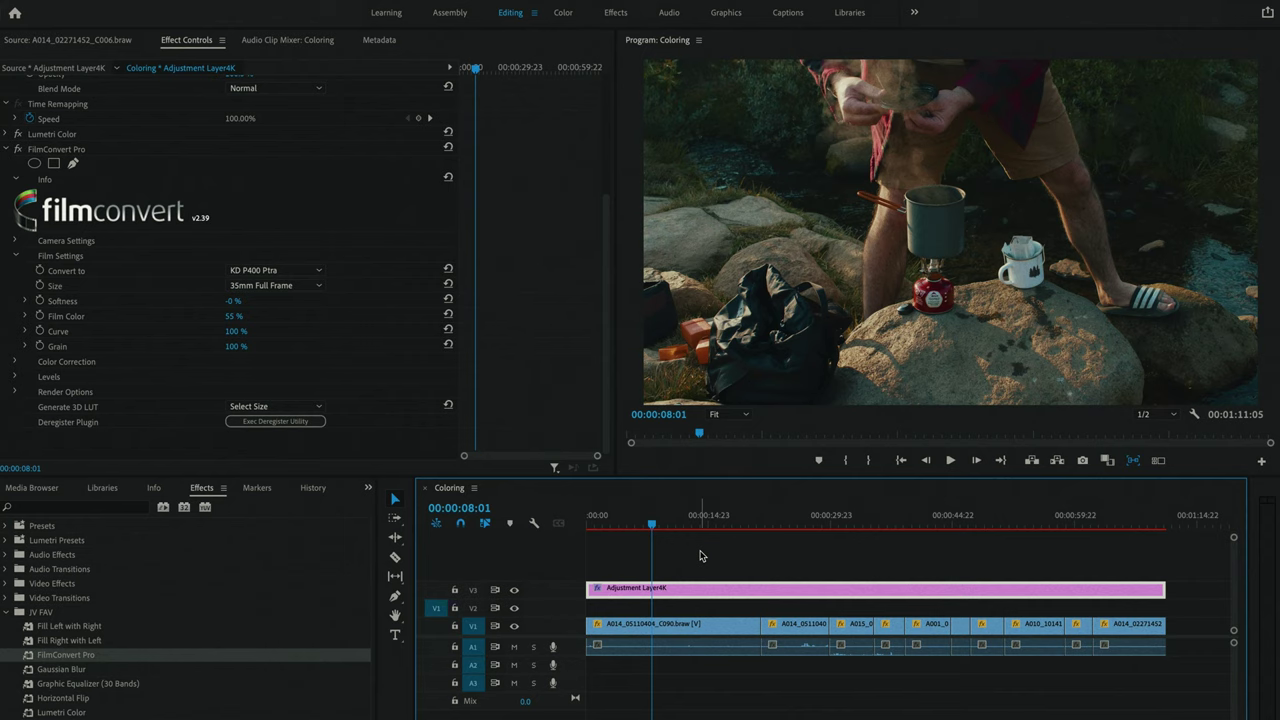
# Scrub the playhead toward the 17-second mark to review the graded creek coffee shot
pyautogui.moveTo(694, 523)
pyautogui.mouseDown()
pyautogui.moveTo(683, 521)
pyautogui.moveTo(714, 522)
pyautogui.mouseUp()
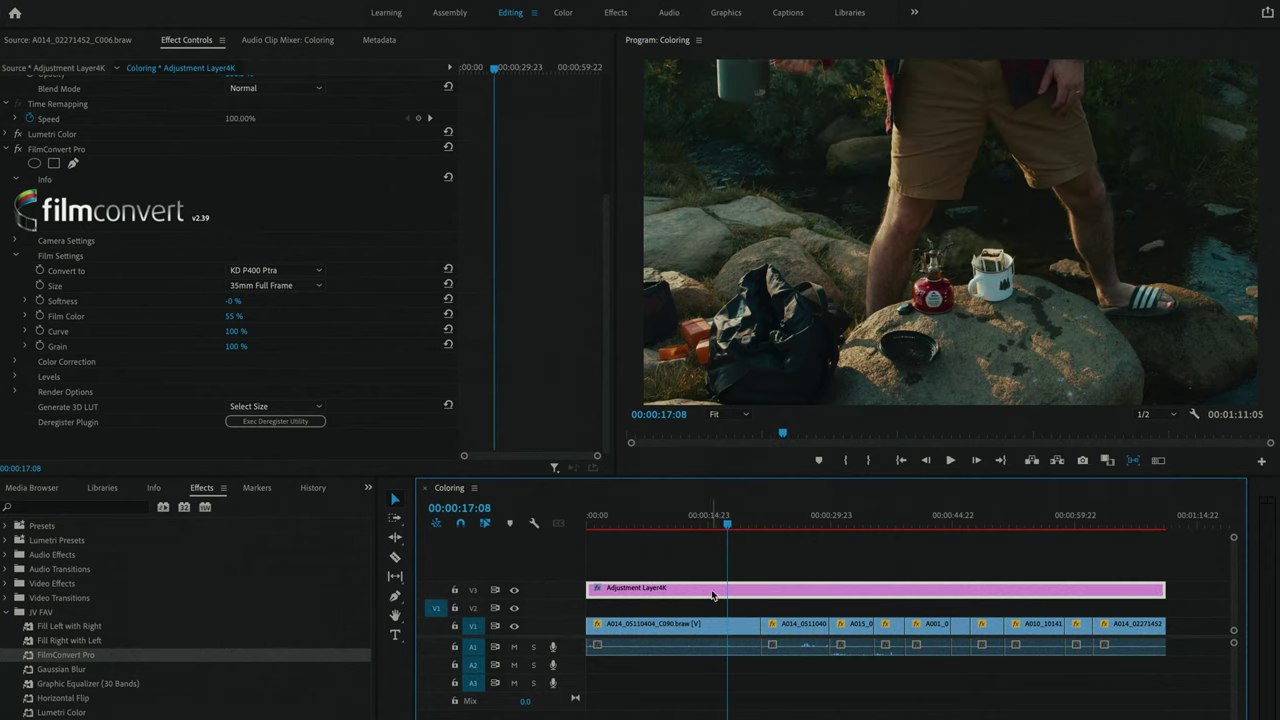
# Check the Blackmagic RAW source settings of clips A014_05110404_C090 and A014_05110408_C091
pyautogui.click(696, 626)
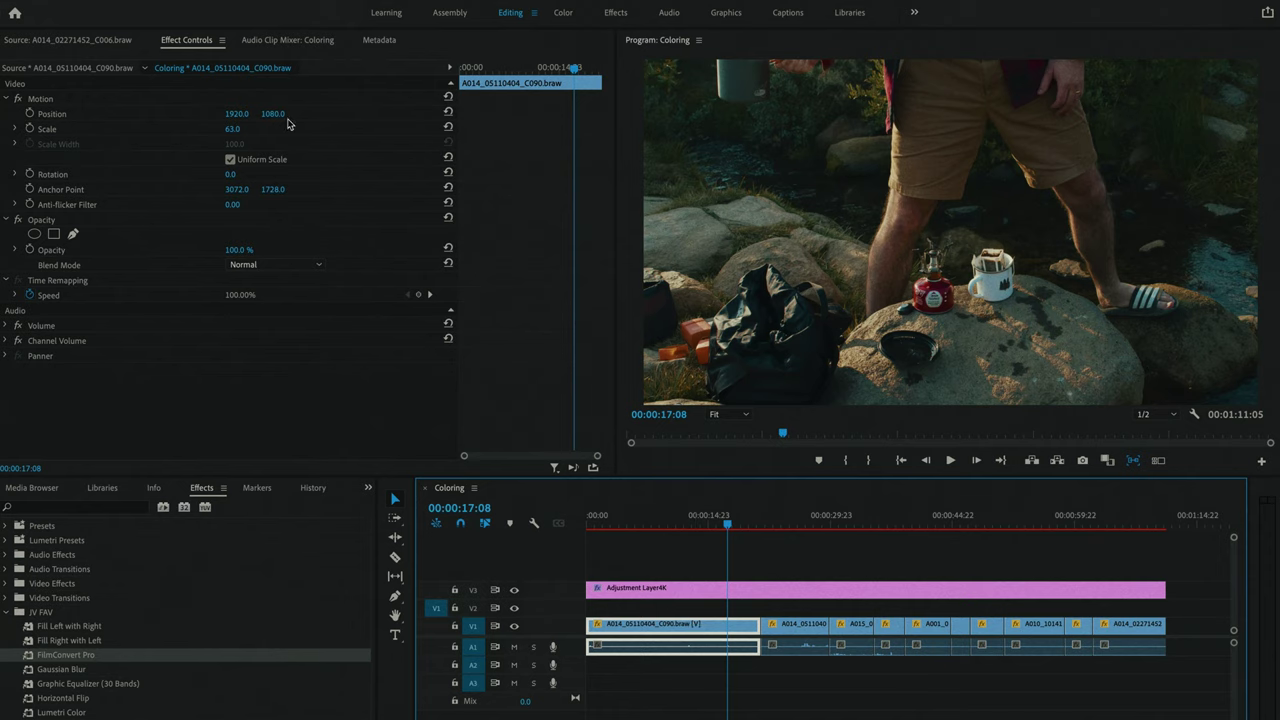
pyautogui.click(122, 69)
pyautogui.click(236, 310)
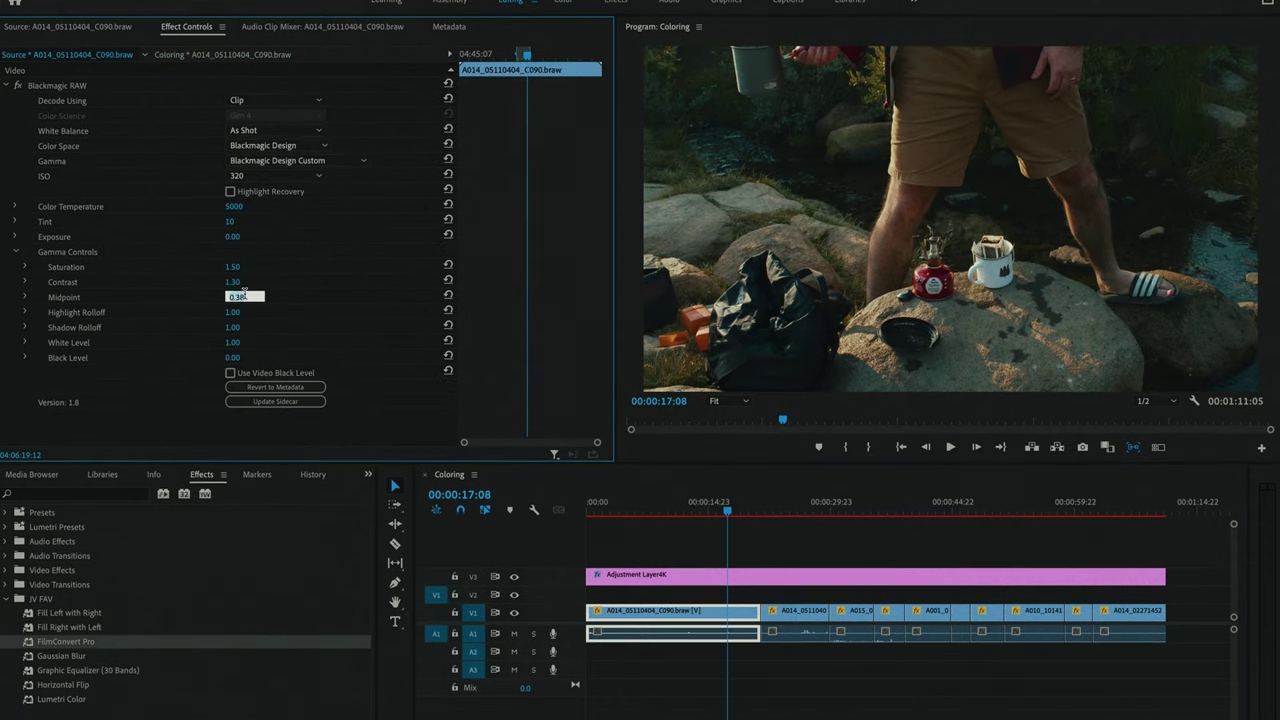
pyautogui.click(791, 510)
pyautogui.click(802, 620)
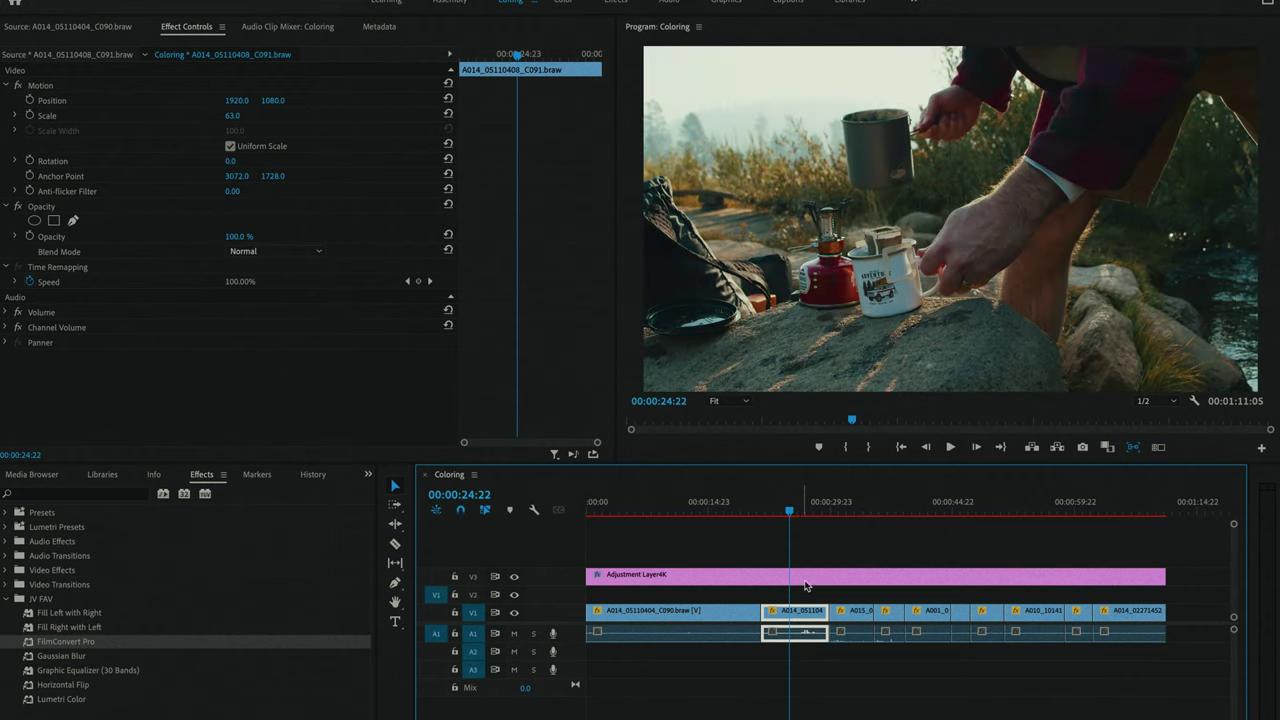
# Review clip A015_04041222_C032's source settings, then continue on through the remaining clips
pyautogui.moveTo(793, 511); pyautogui.dragTo(845, 510)
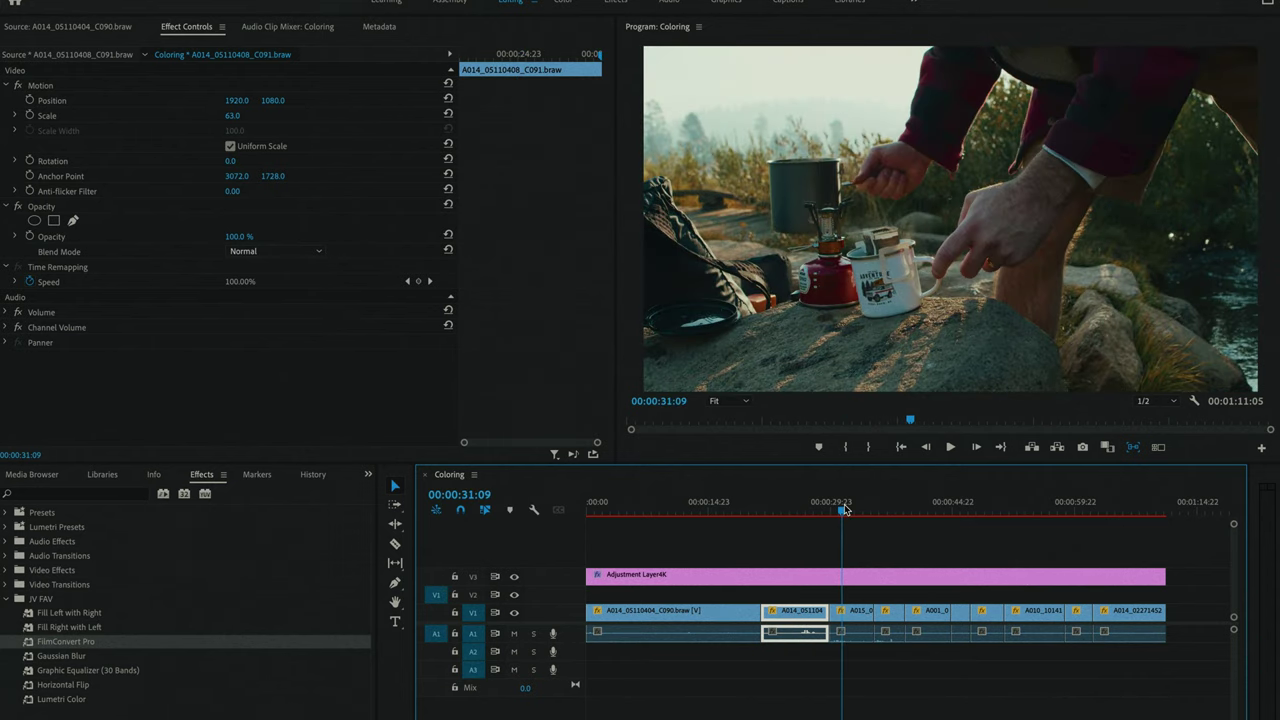
pyautogui.click(858, 611)
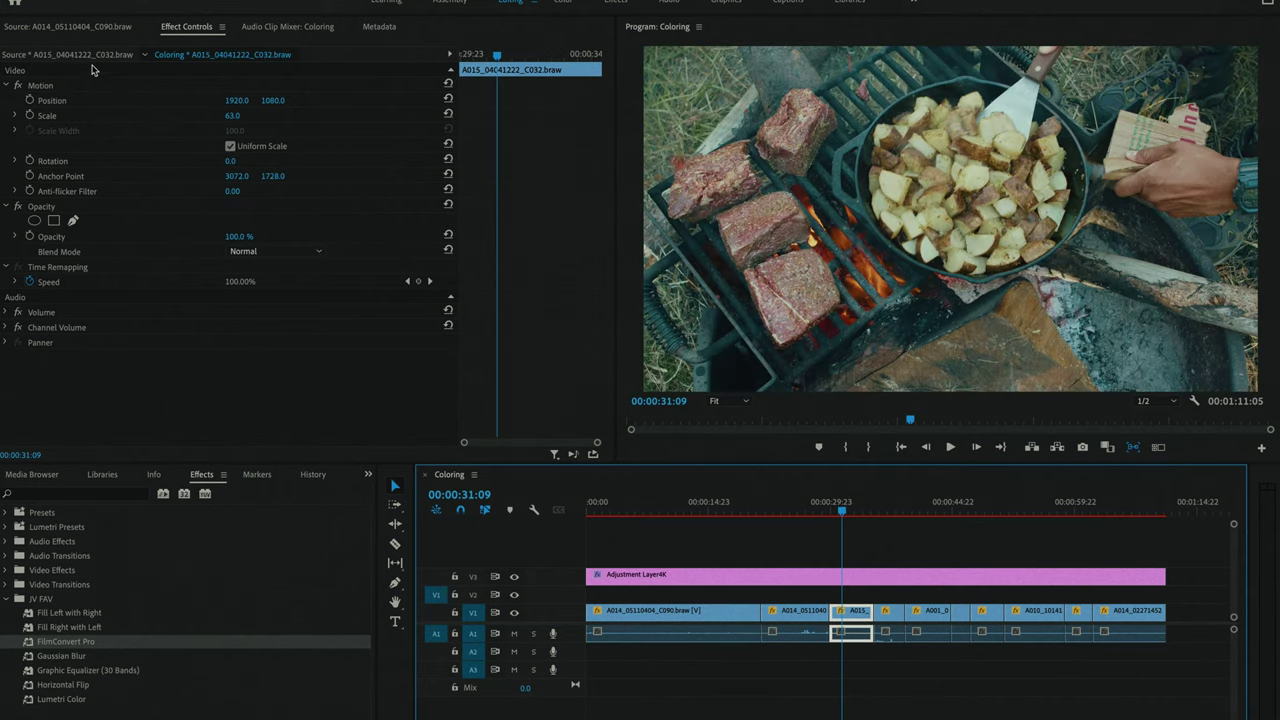
pyautogui.moveTo(843, 508); pyautogui.dragTo(1118, 508)
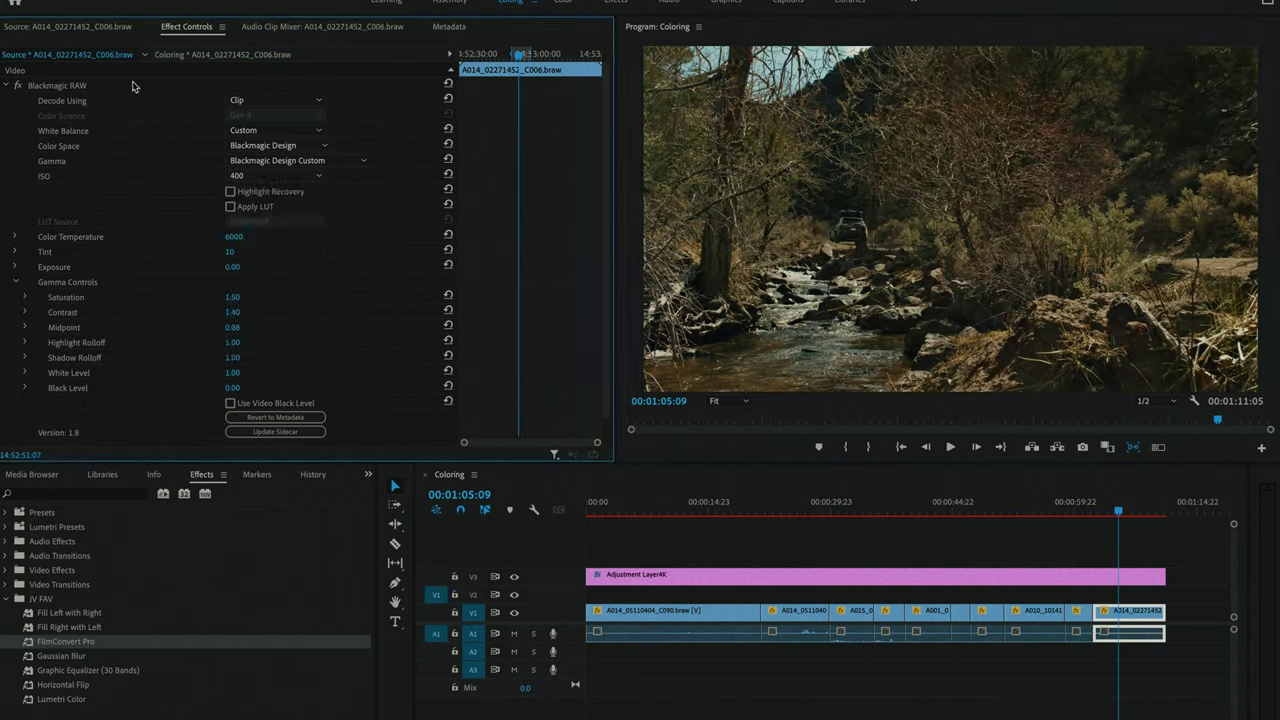